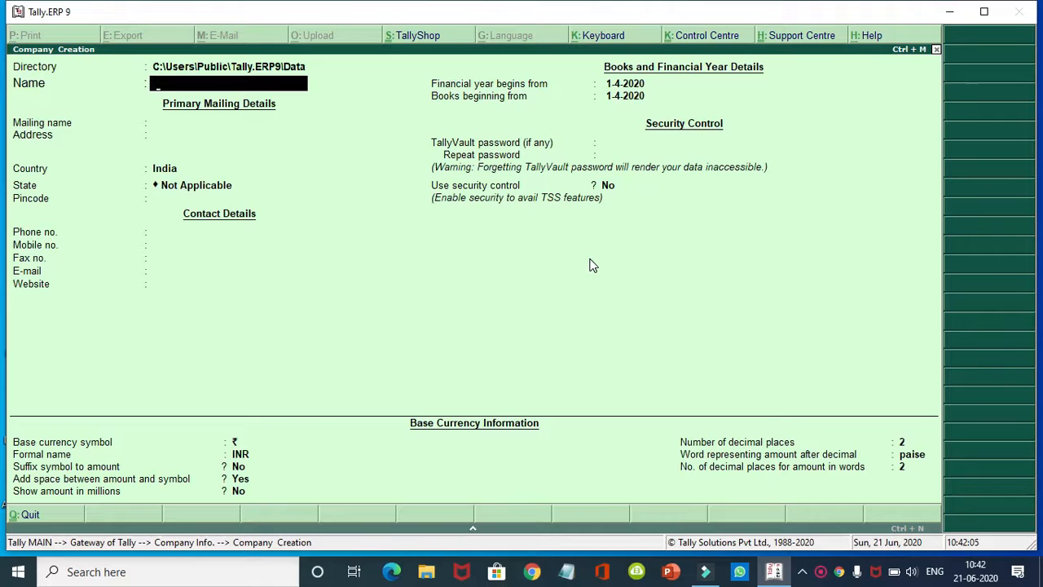
Step: Name the company 'Bill by Bill Compnay', enter its address line, and set the state to Haryana
type("Bill")
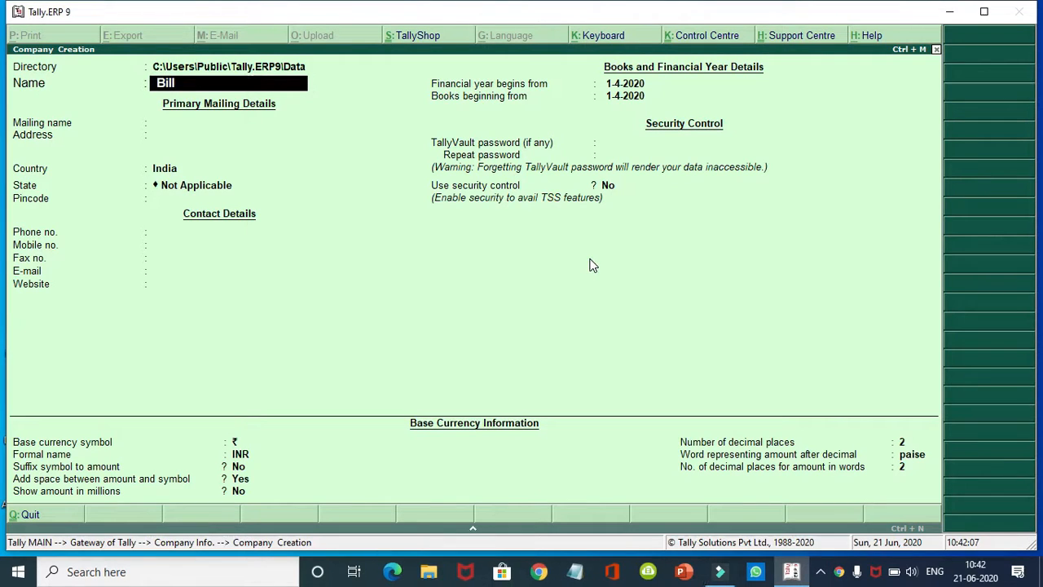
type(" by Bill Comp")
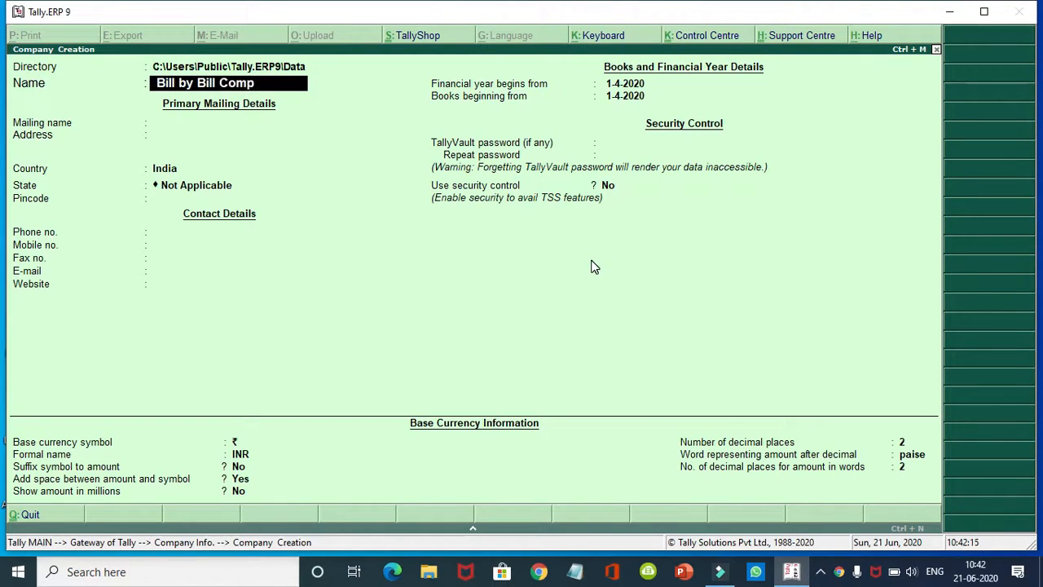
type("nay")
key("Return")
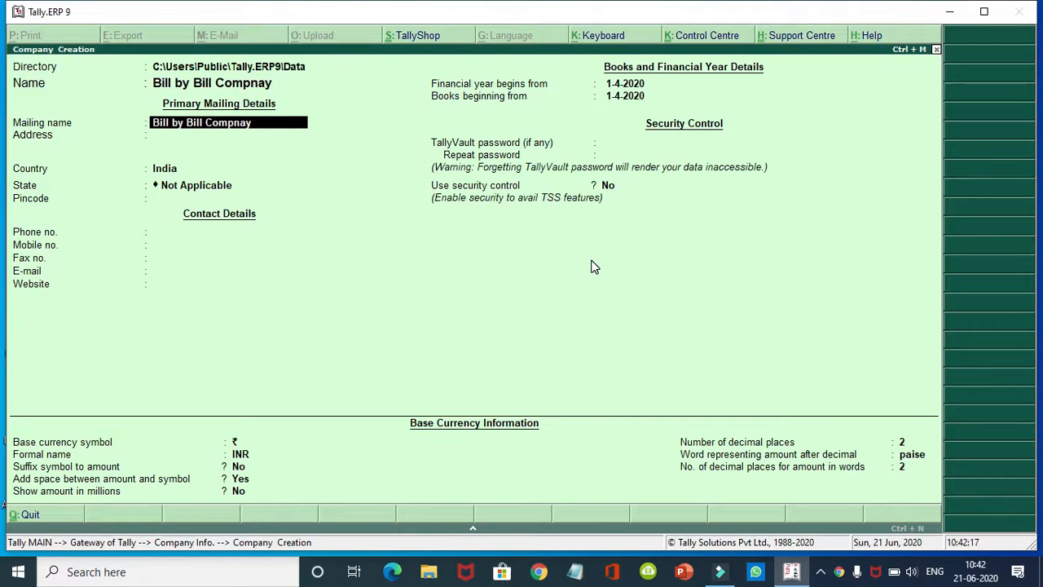
key("Return")
key("Return")
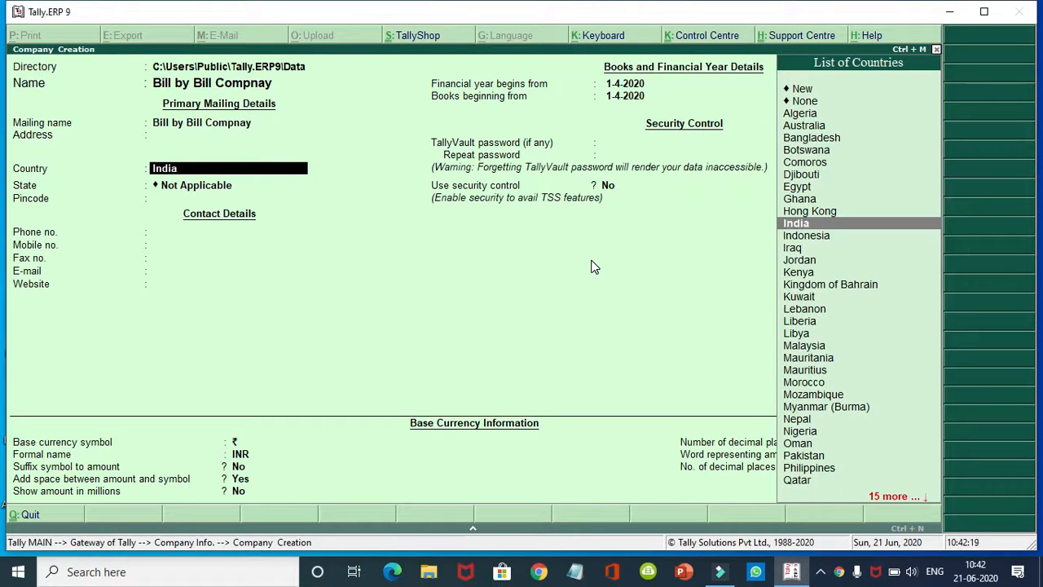
key("BackSpace")
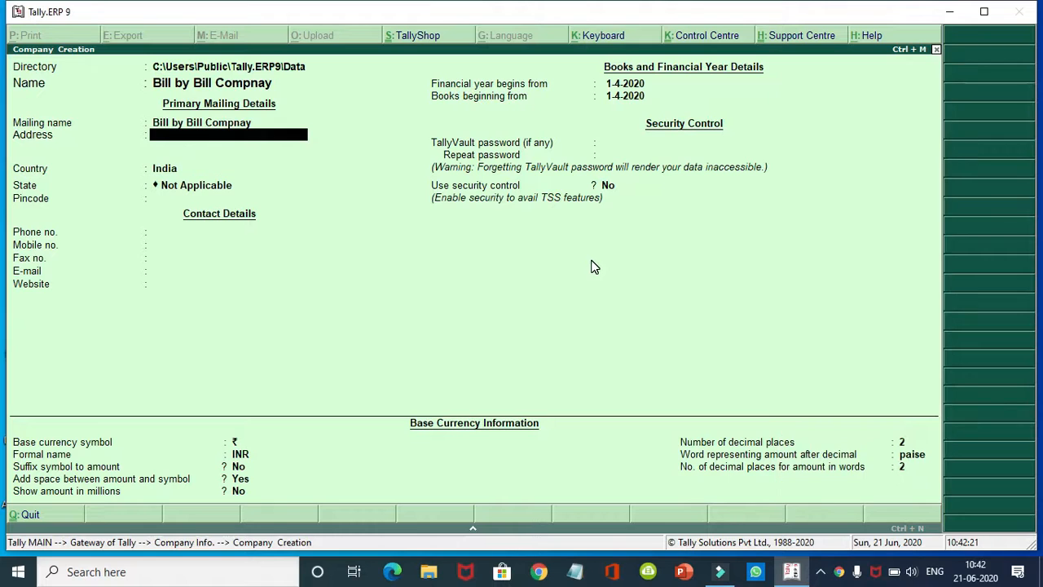
type("Yjhhjhjhg")
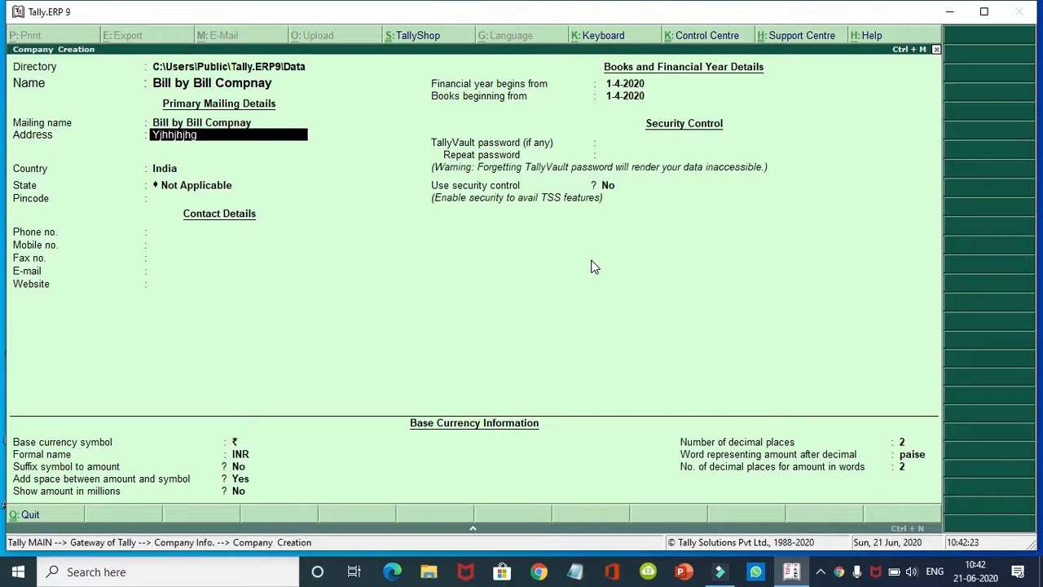
key("Return")
key("Return")
key("Return")
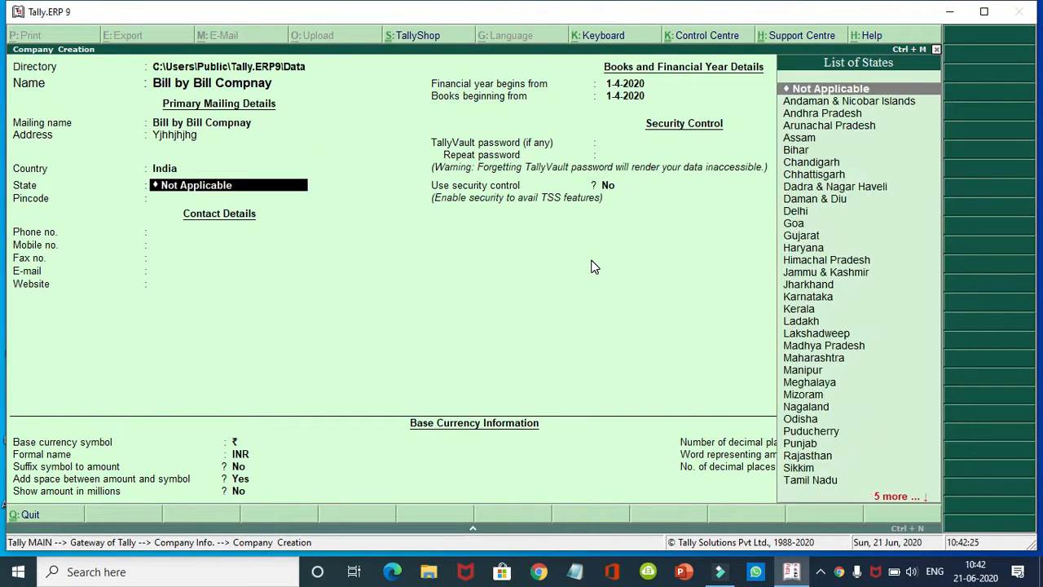
type("H")
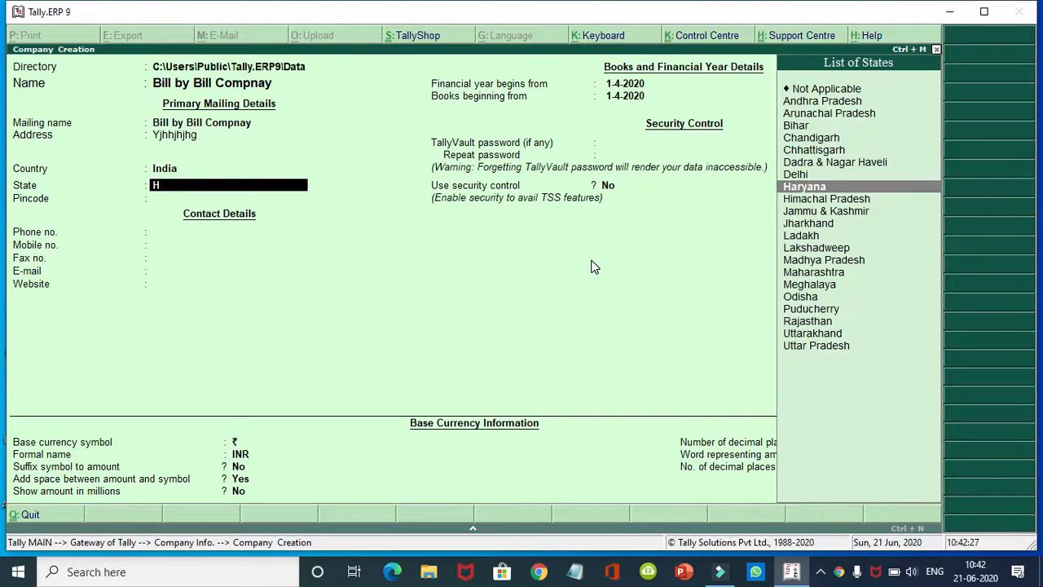
key("Return")
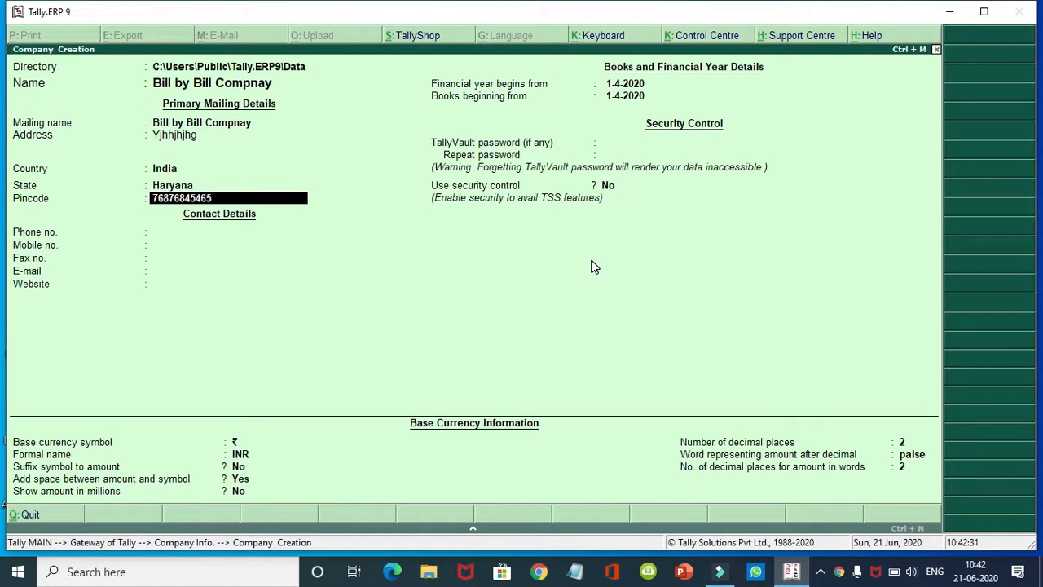
Step: Fill in the company's pincode, phone, mobile, fax, e-mail and website fields
key("Return")
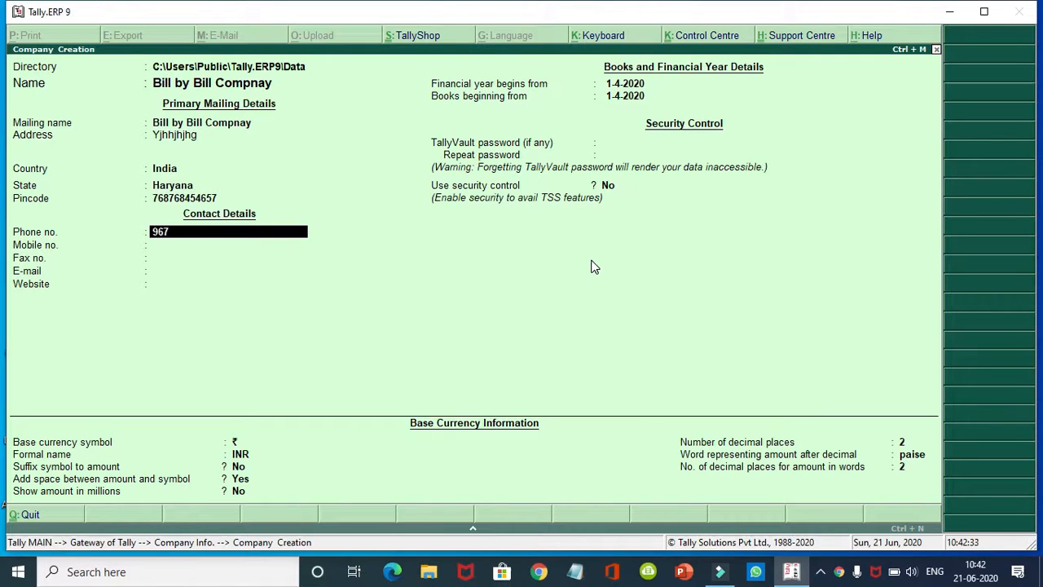
key("Return")
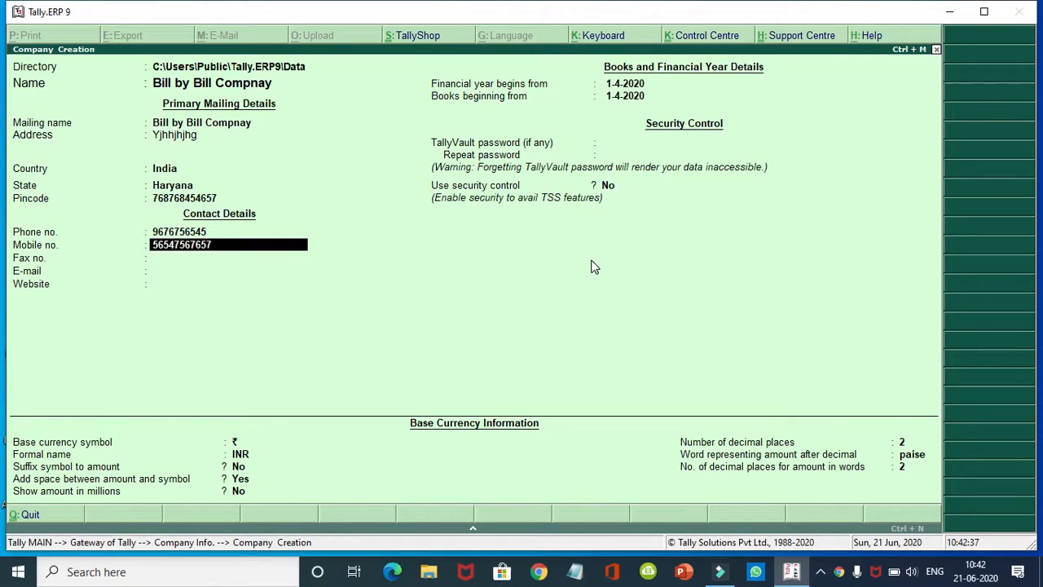
key("Return")
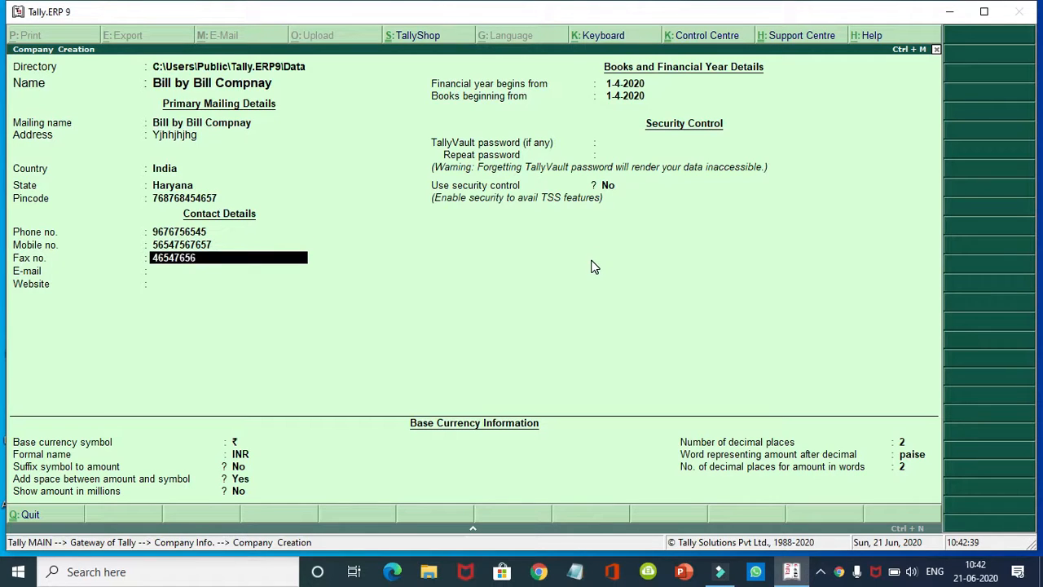
key("Return")
key("Return")
key("Return")
key("Return")
key("Return")
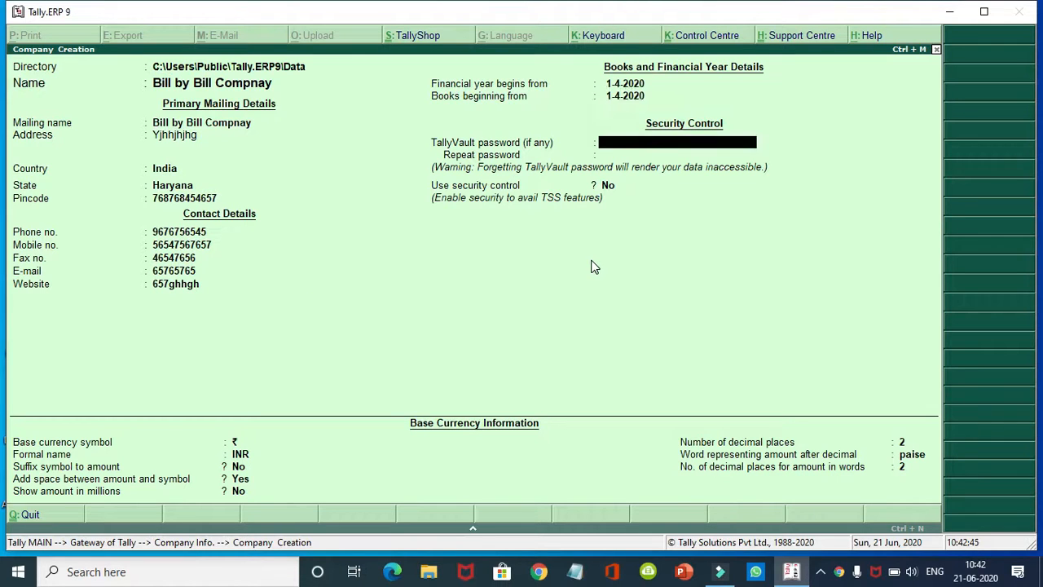
Step: Keep the default security, currency and decimal settings, and finish creating the company
key("Return")
key("Return")
key("Return")
key("Return")
key("Return")
key("Return")
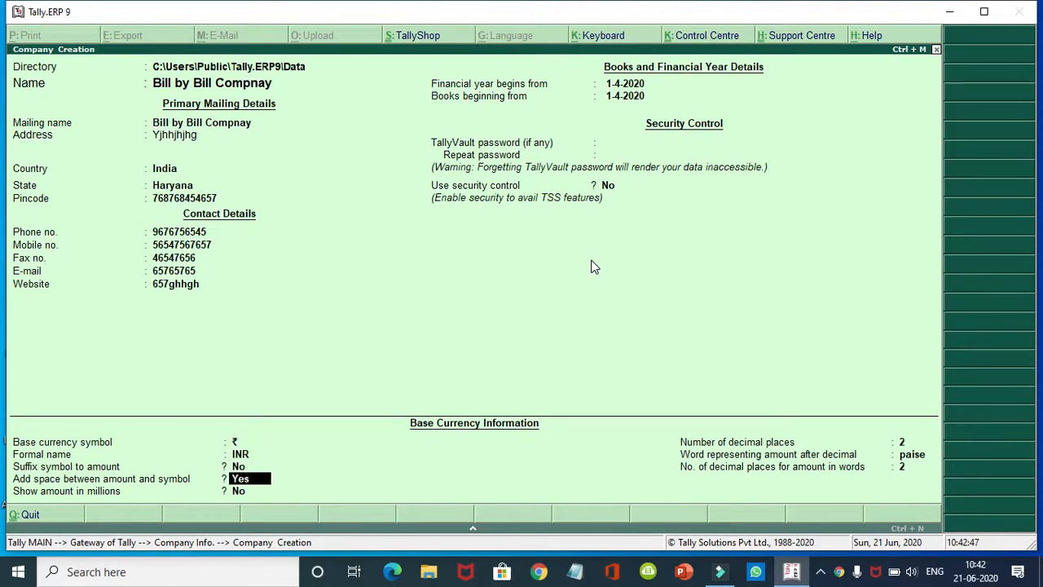
key("Return")
key("Return")
key("Return")
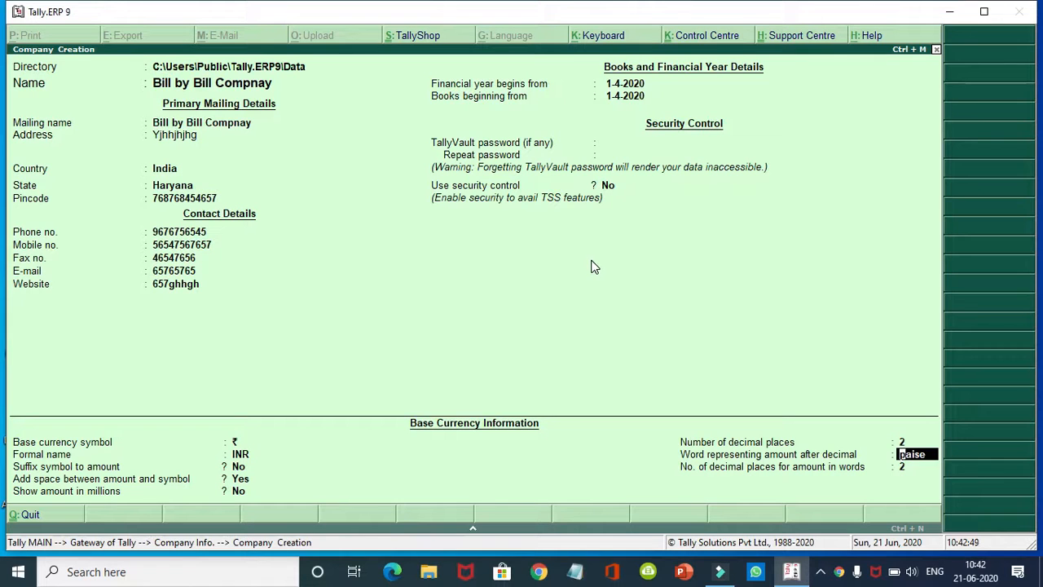
key("Return")
key("Return")
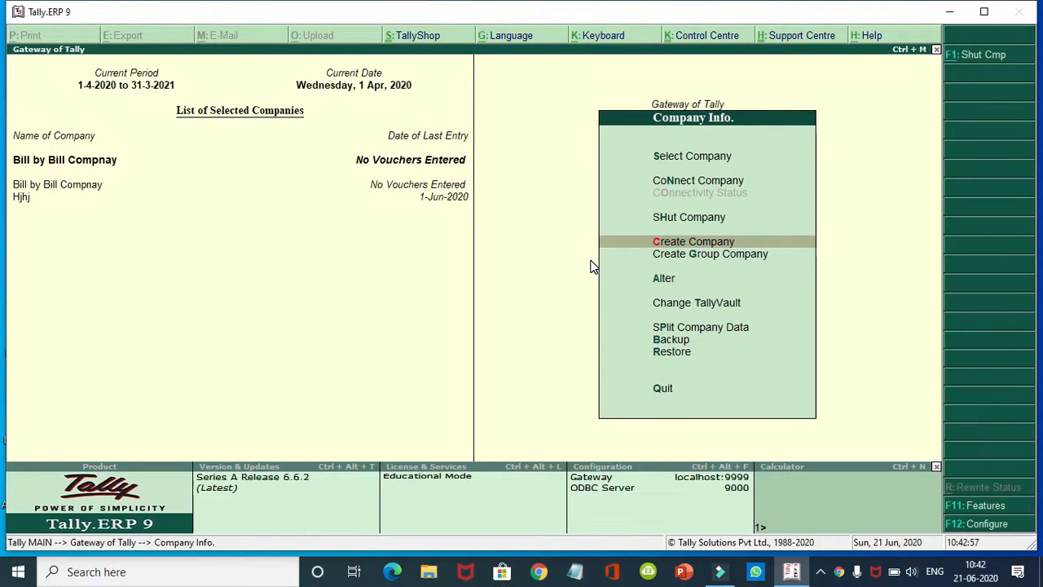
Step: Save Bill by Bill Compnay's F11 accounting features with Maintain bill-wise details set to Yes
key("Escape")
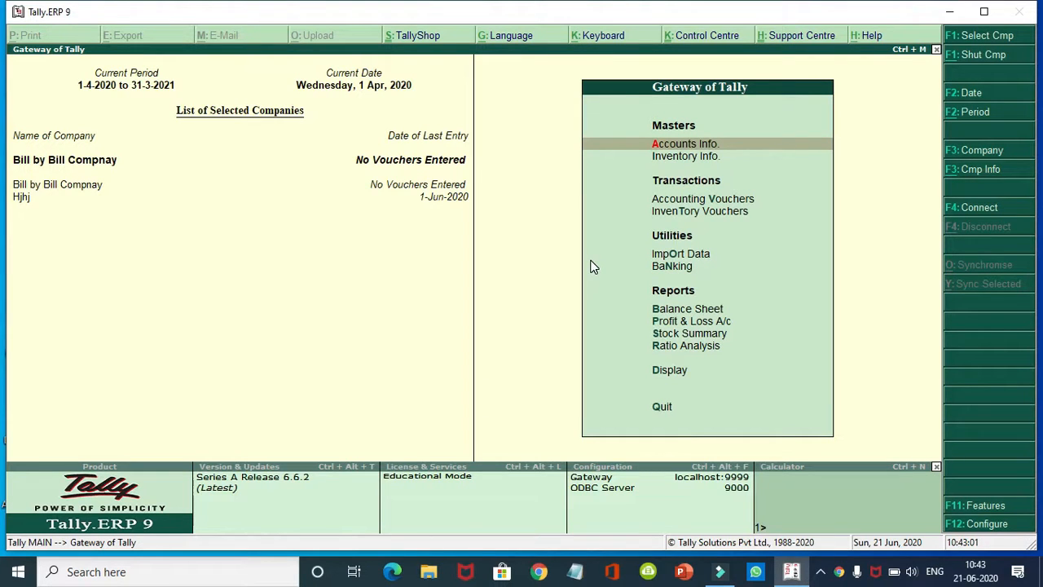
key("F11")
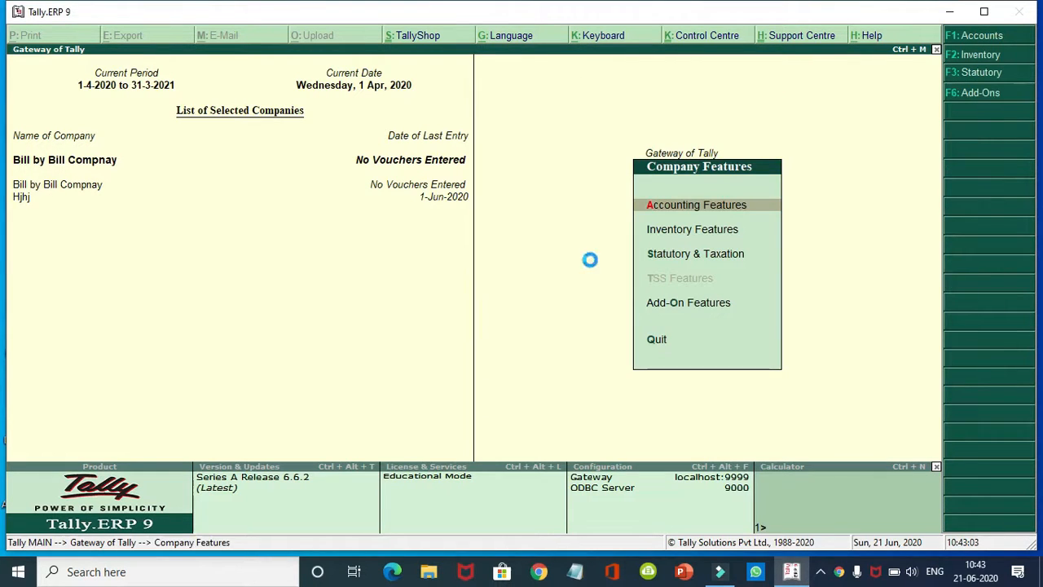
key("Return")
key("Return")
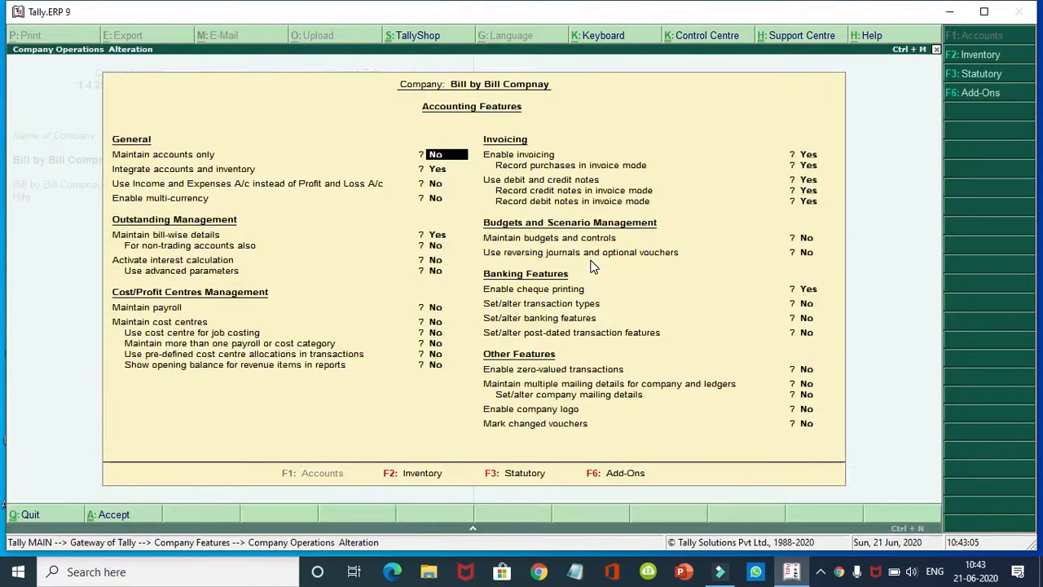
key("Return")
key("Return")
key("Return")
key("Return")
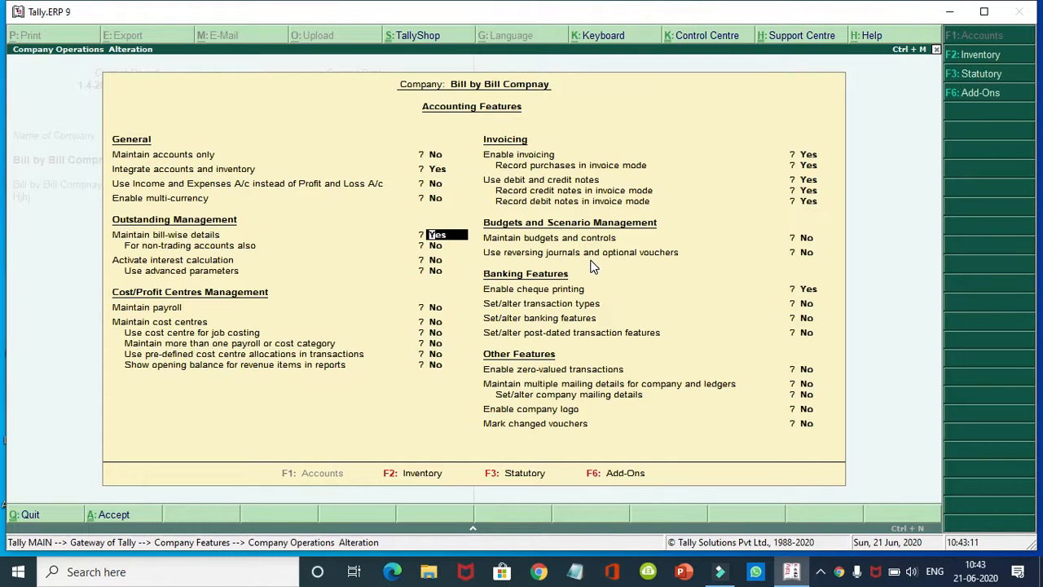
key("Return")
key("Return")
key("Return")
key("Return")
key("Return")
key("Return")
key("Return")
key("Return")
key("Return")
key("Return")
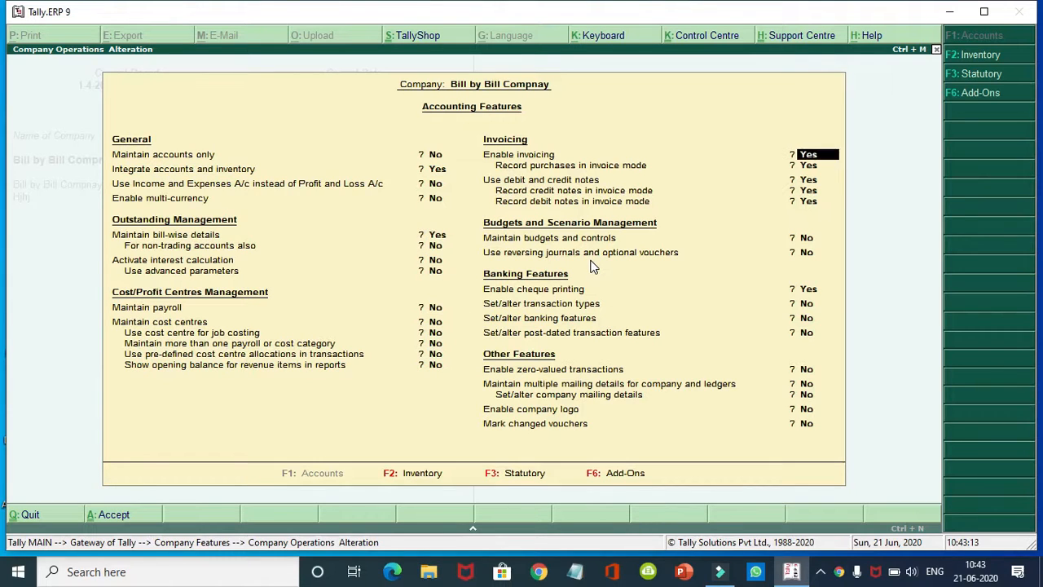
key("Return")
key("Return")
key("Return")
key("Return")
key("Return")
key("Return")
key("Return")
key("Return")
key("Return")
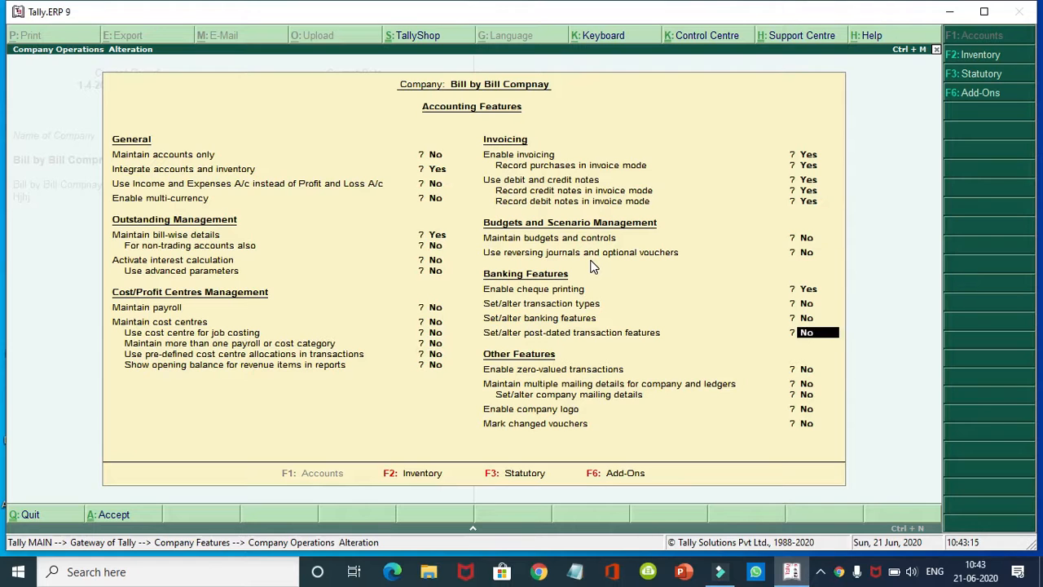
key("Return")
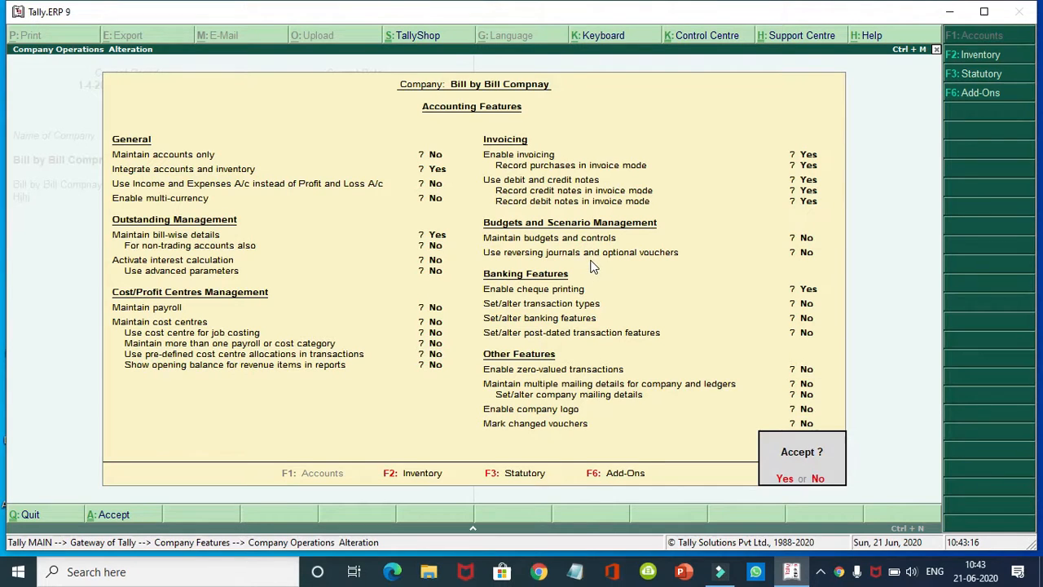
key("Return")
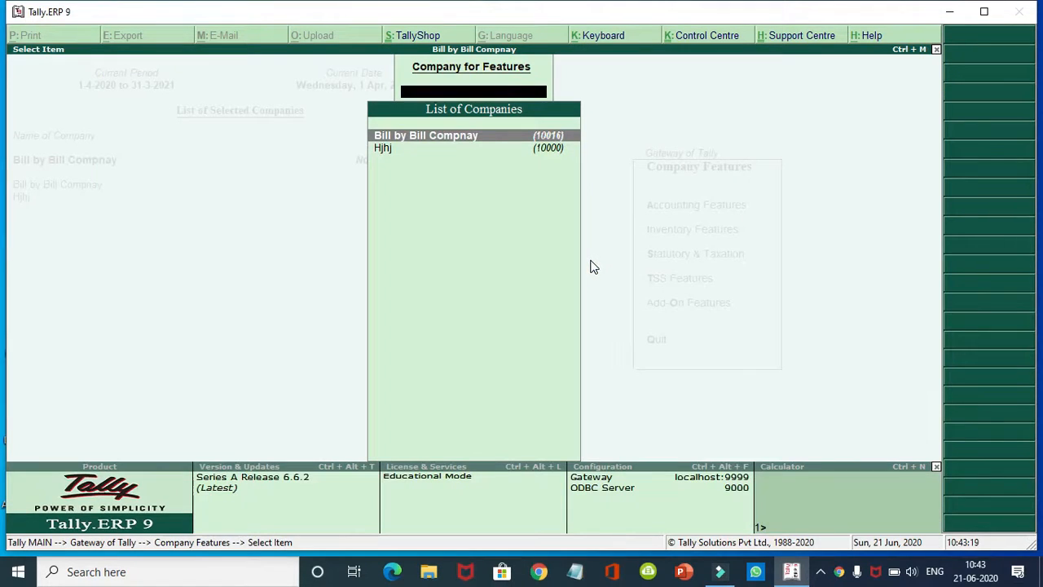
key("Escape")
key("Escape")
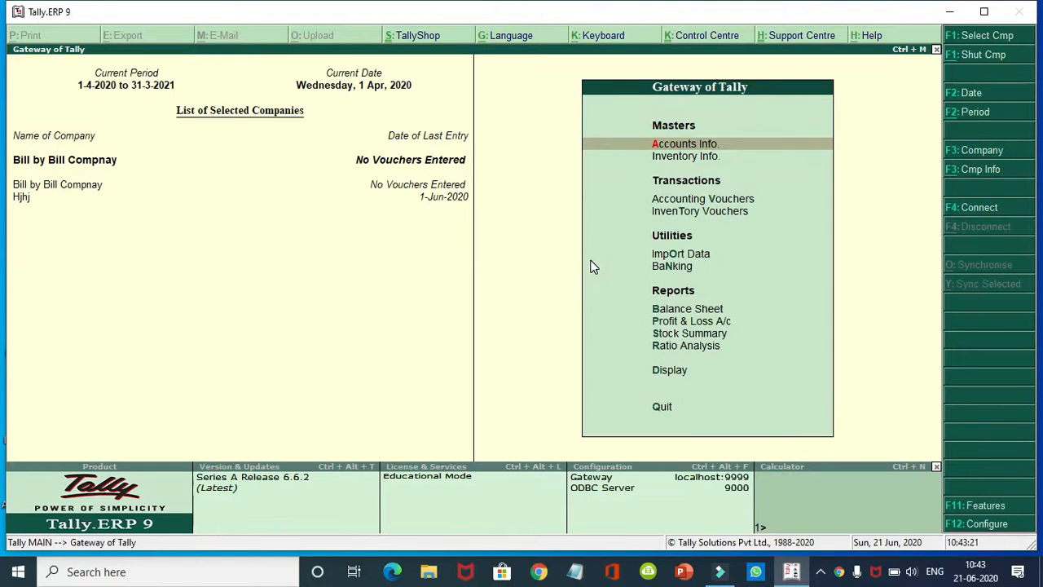
Step: Create a 'Purchase a/c' ledger under Purchase Accounts
key("Return")
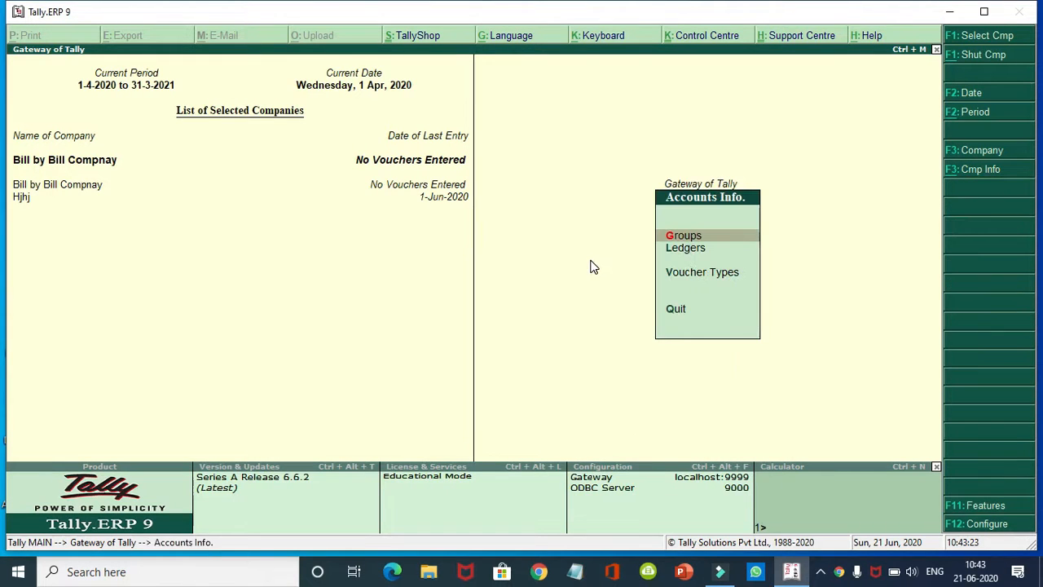
key("Down")
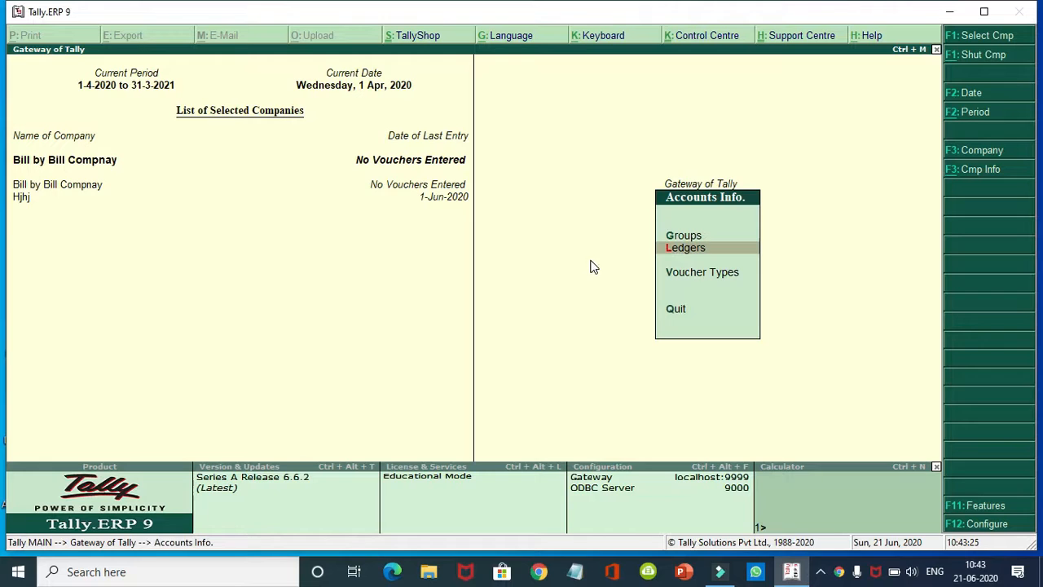
key("Return")
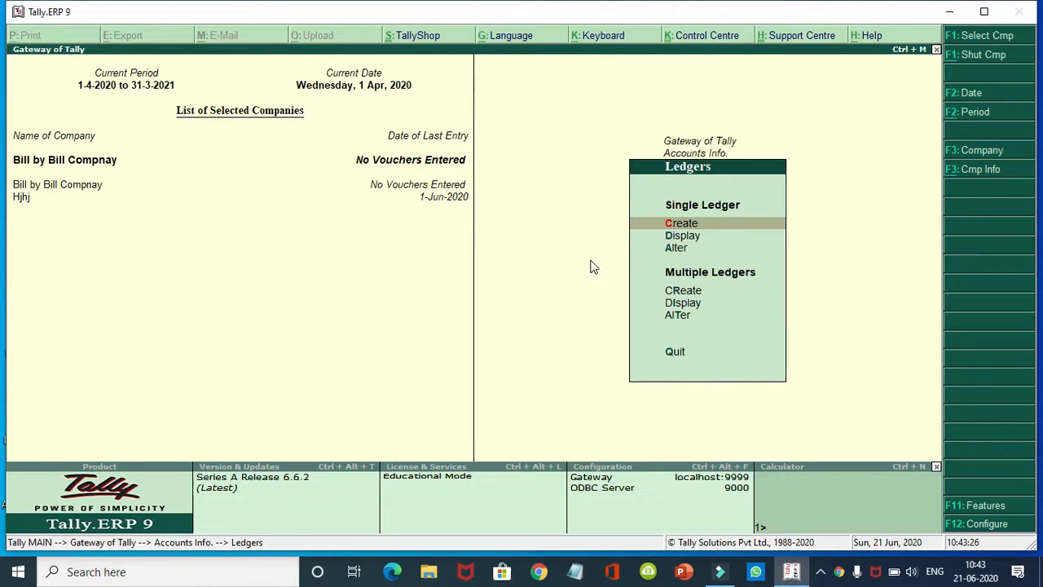
key("Return")
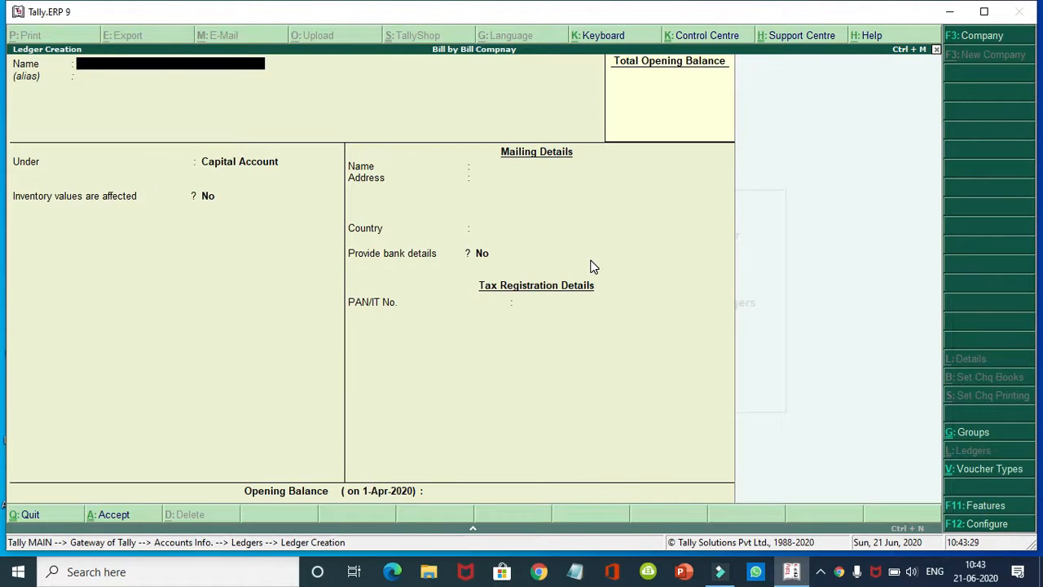
type("Purchase a/c")
key("Return")
key("Return")
type("P")
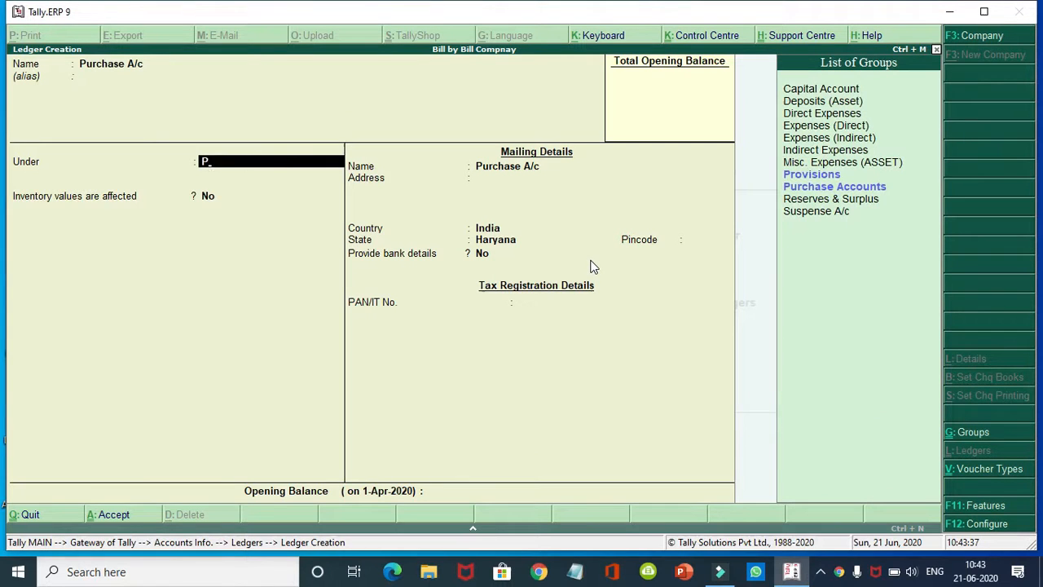
key("Down")
key("Down")
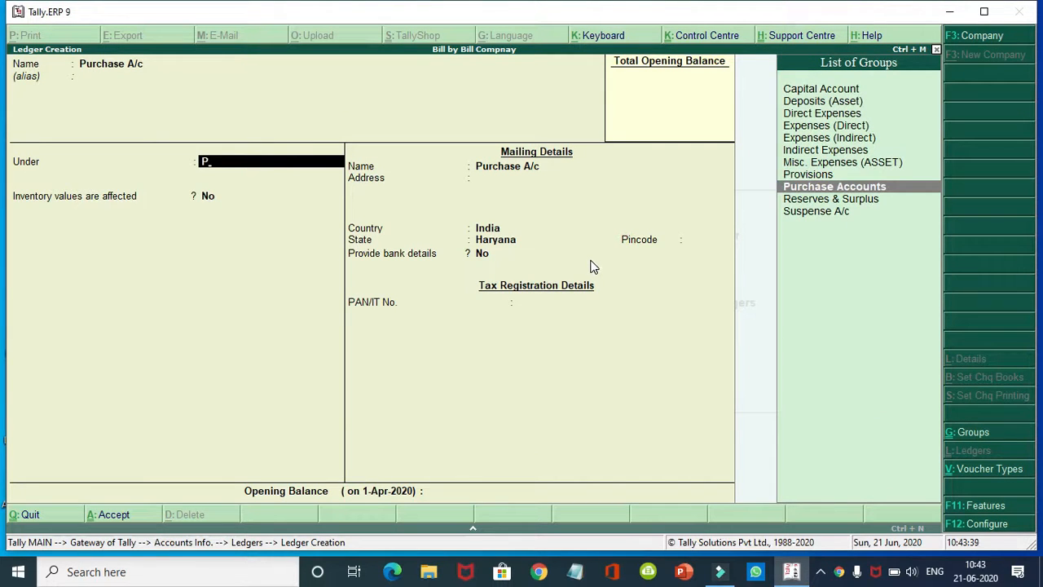
key("Return")
key("Return")
key("Return")
Step: Create a 'Sale a/c' ledger under Sales Accounts and save it
key("Return")
key("Return")
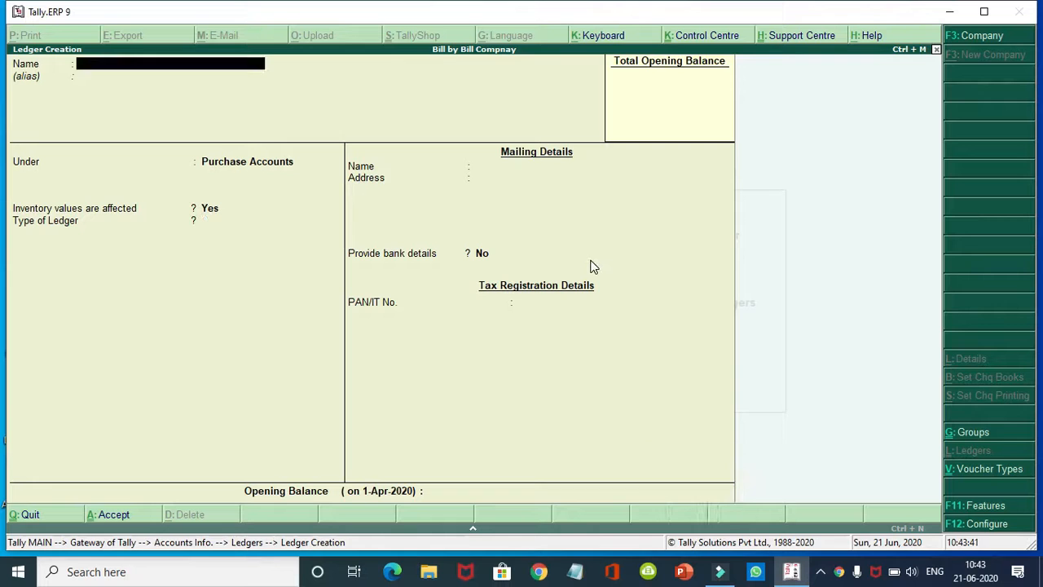
type("Sale a/c")
key("Return")
type("S")
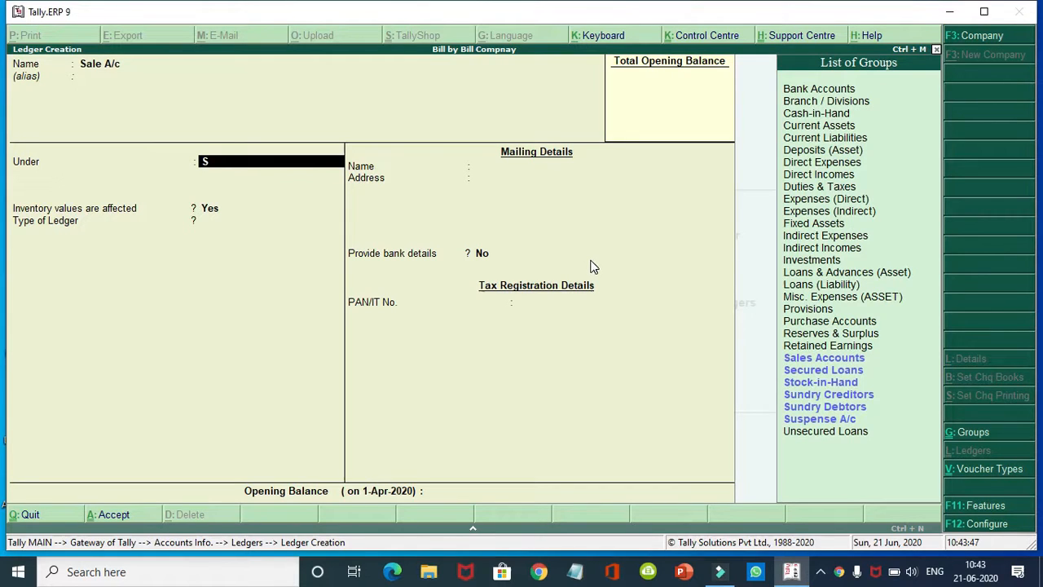
key("Return")
key("Return")
key("Return")
key("Return")
key("Return")
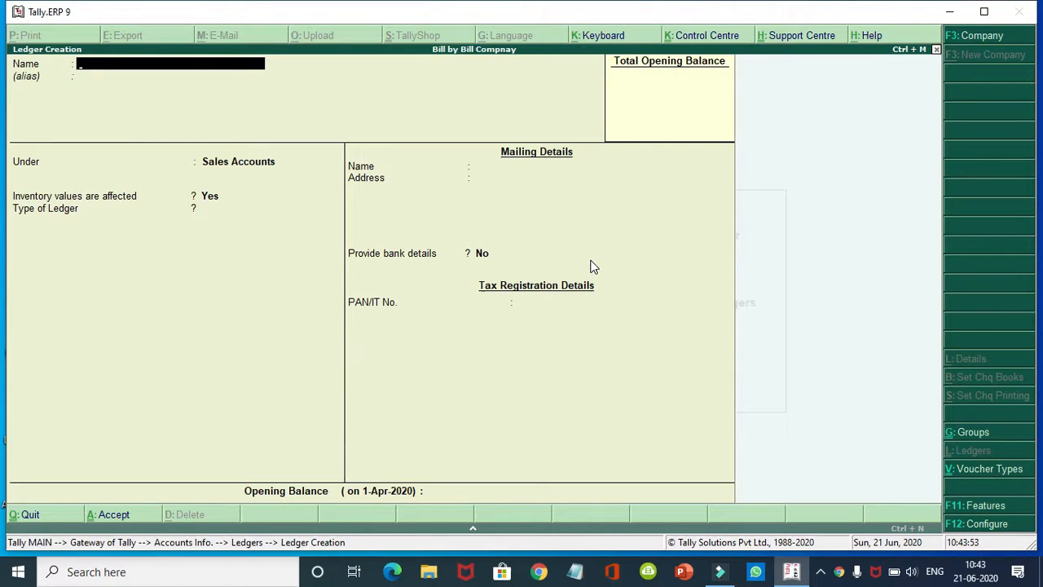
Step: Start the first customer ledger and place it under Sundry Debtors
type("Vanshaj")
key("Return")
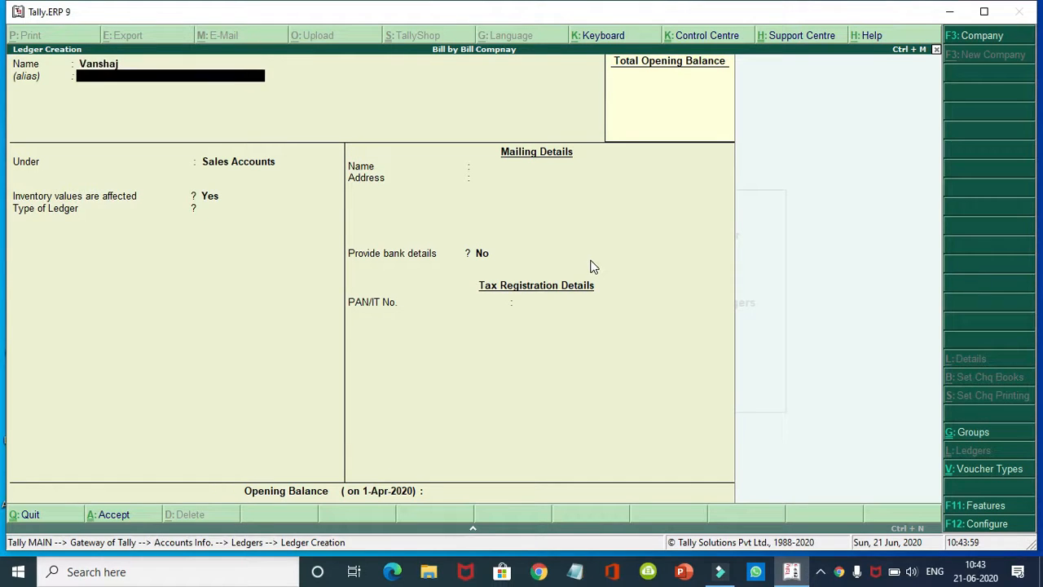
key("Return")
type("S")
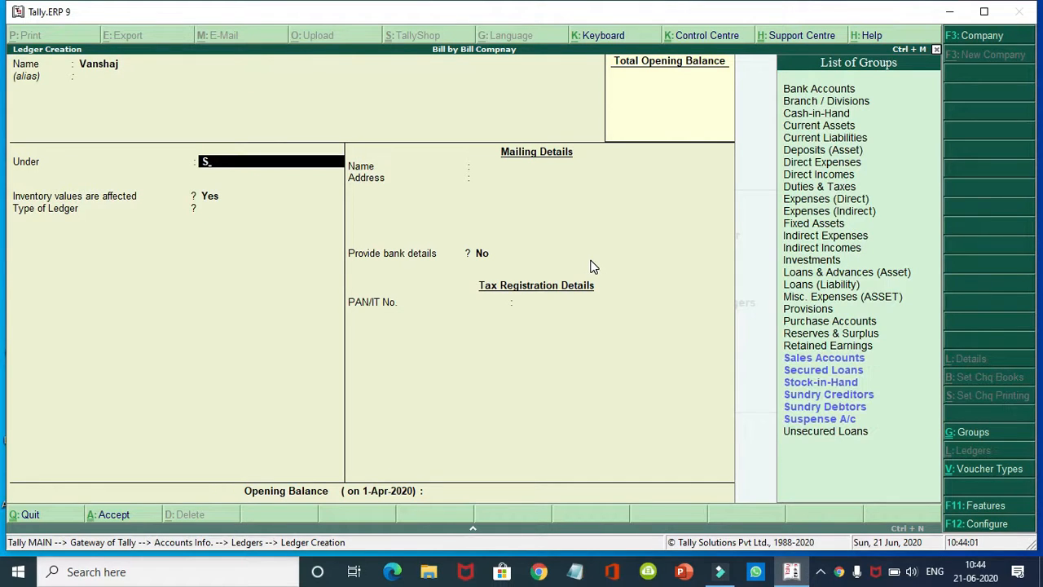
key("Down")
key("Down")
key("Down")
key("Down")
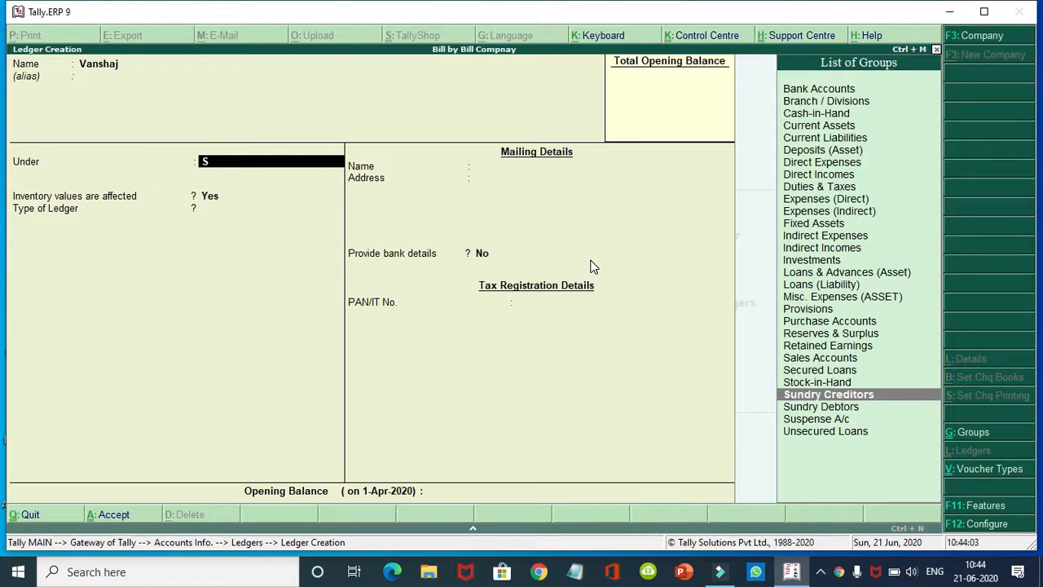
key("Down")
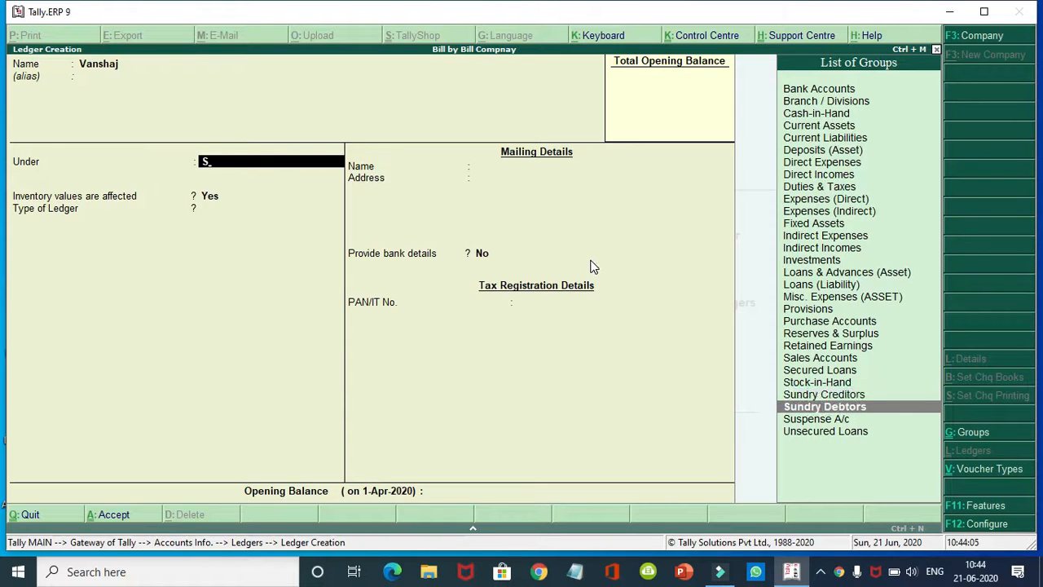
key("Return")
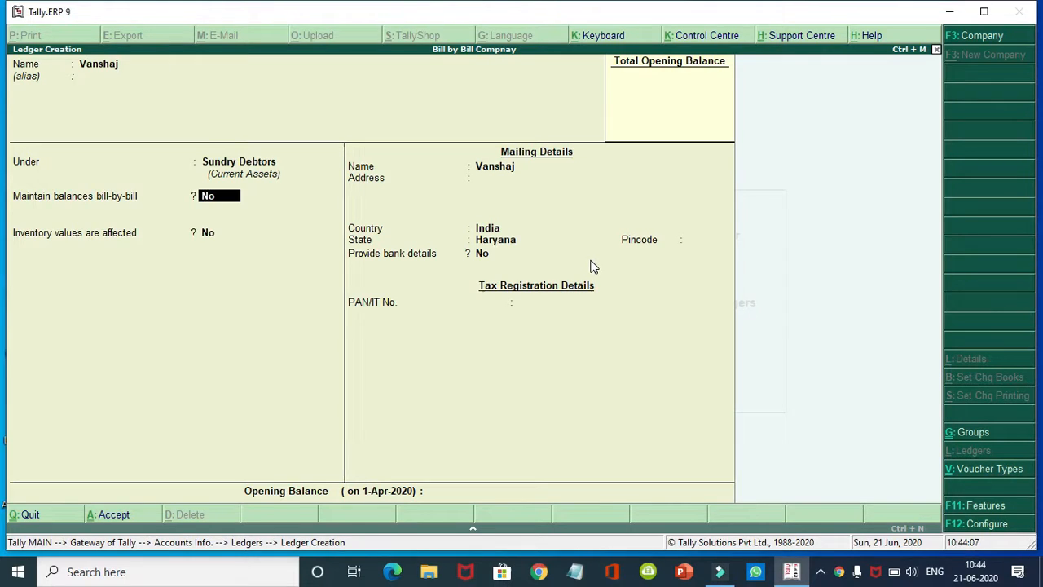
Step: Turn on bill-by-bill balances and set the default credit period to 30-Nov-2020
key("y")
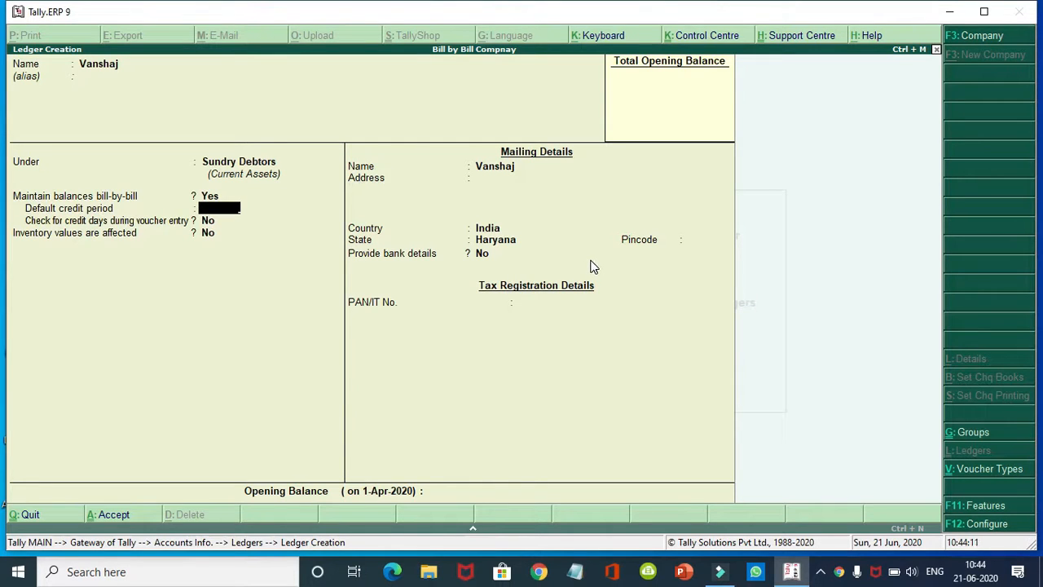
type("20")
key("Return")
type("y")
key("Up")
key("BackSpace")
key("BackSpace")
key("BackSpace")
key("BackSpace")
key("BackSpace")
key("BackSpace")
key("BackSpace")
key("BackSpace")
key("BackSpace")
key("BackSpace")
key("BackSpace")
key("BackSpace")
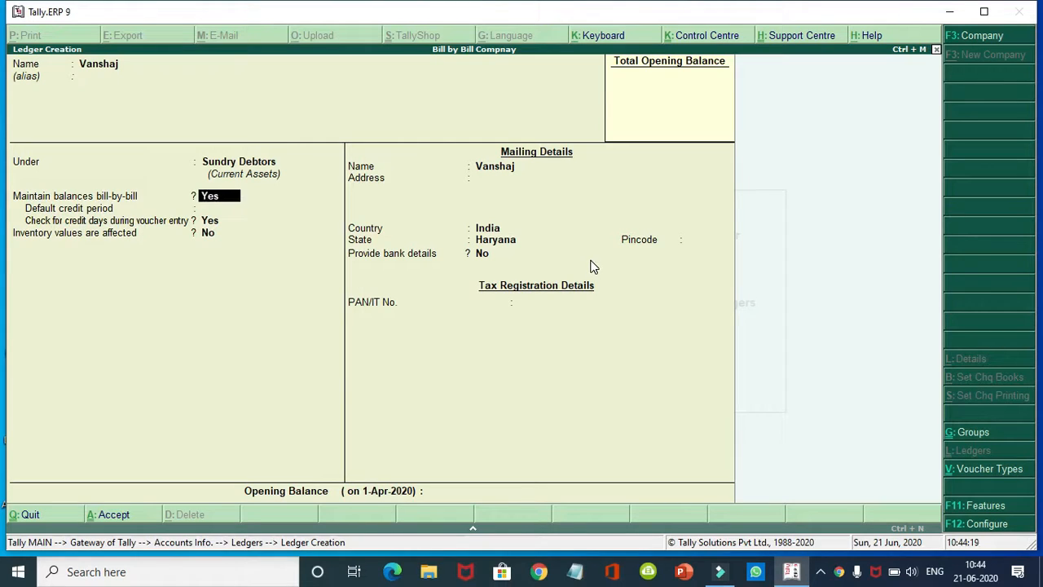
key("Return")
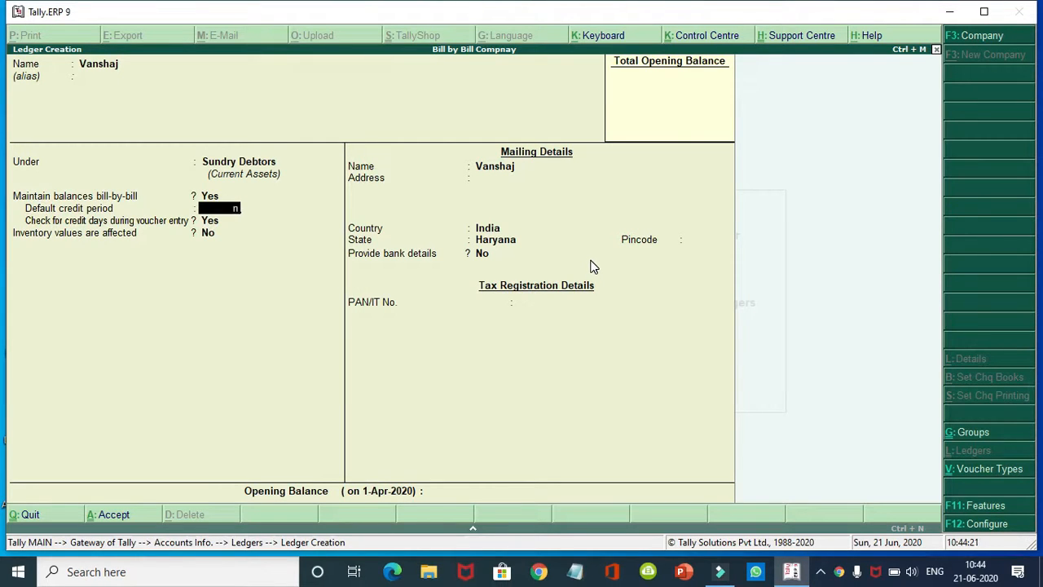
type("30-11")
key("Return")
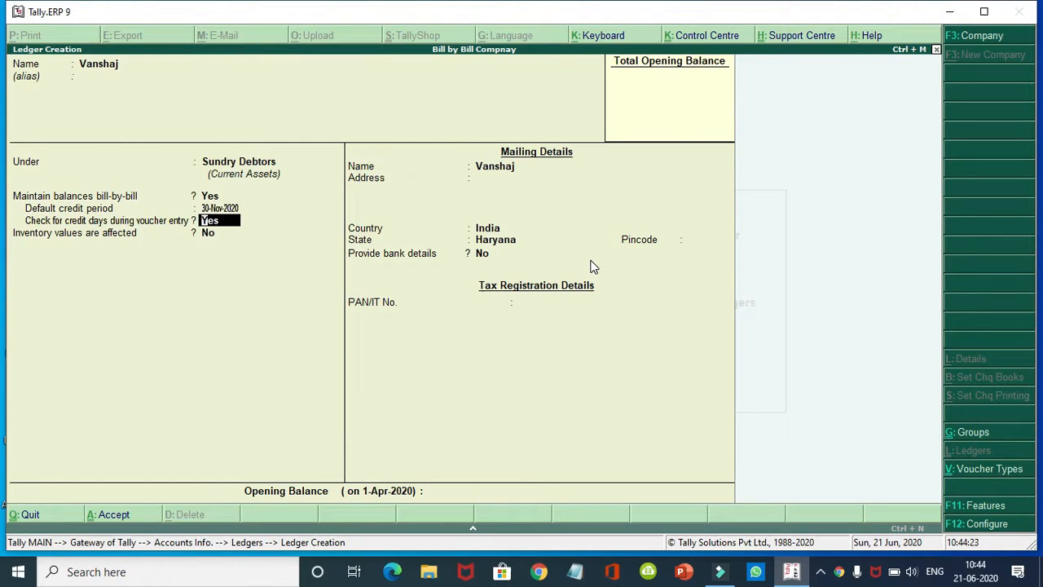
Step: Clear the credit period, set bill-by-bill balances to No, and save the ledger
key("BackSpace")
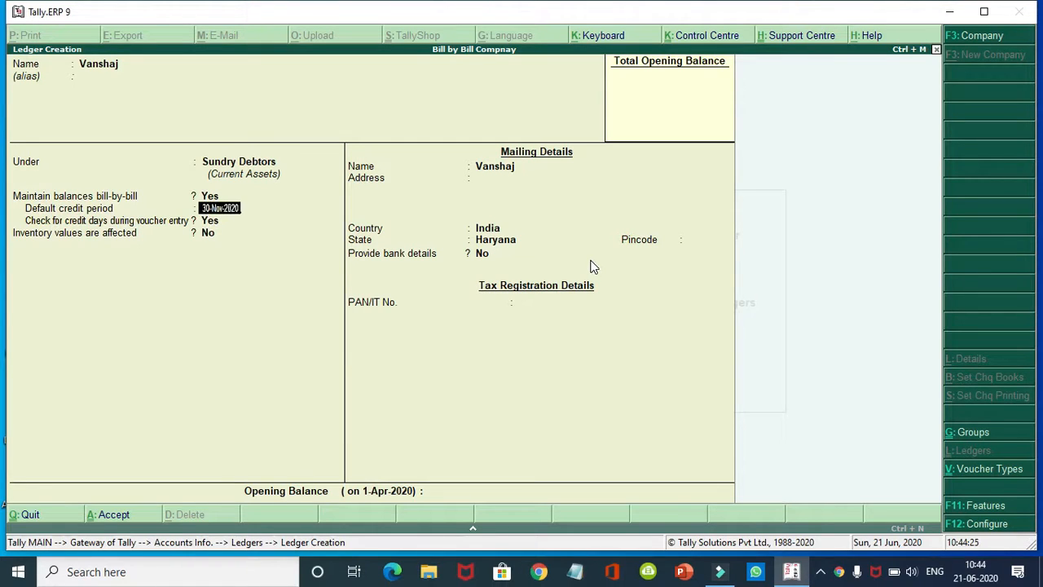
key("BackSpace")
key("BackSpace")
key("BackSpace")
key("BackSpace")
key("BackSpace")
key("BackSpace")
key("BackSpace")
key("BackSpace")
key("BackSpace")
key("BackSpace")
key("BackSpace")
key("BackSpace")
key("BackSpace")
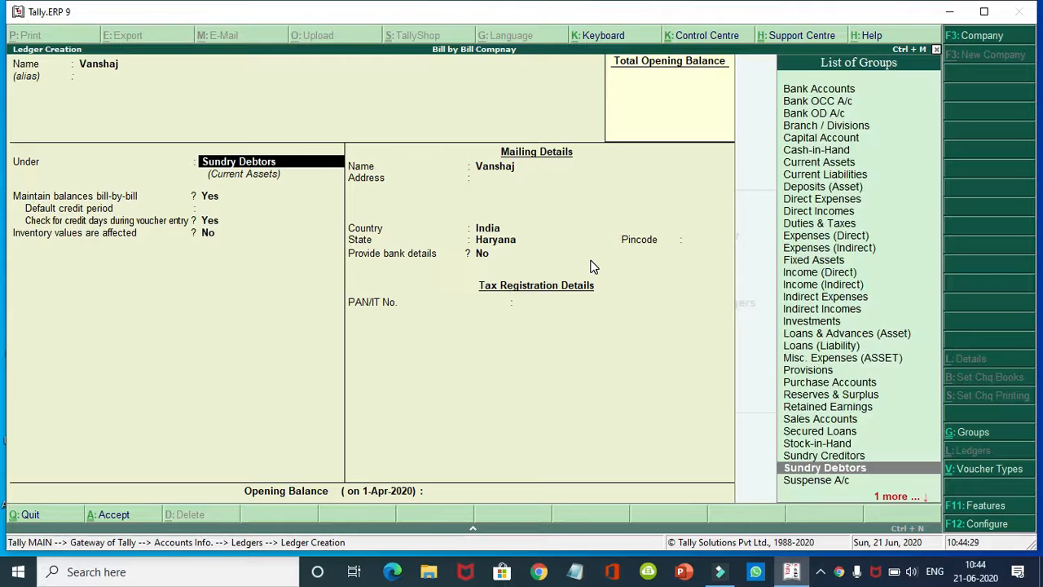
key("Return")
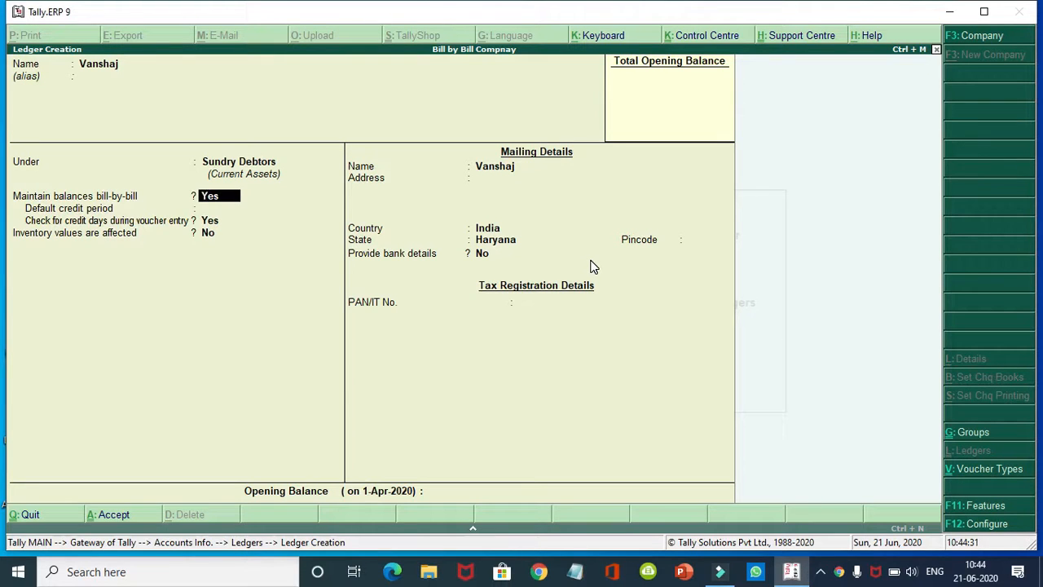
key("n")
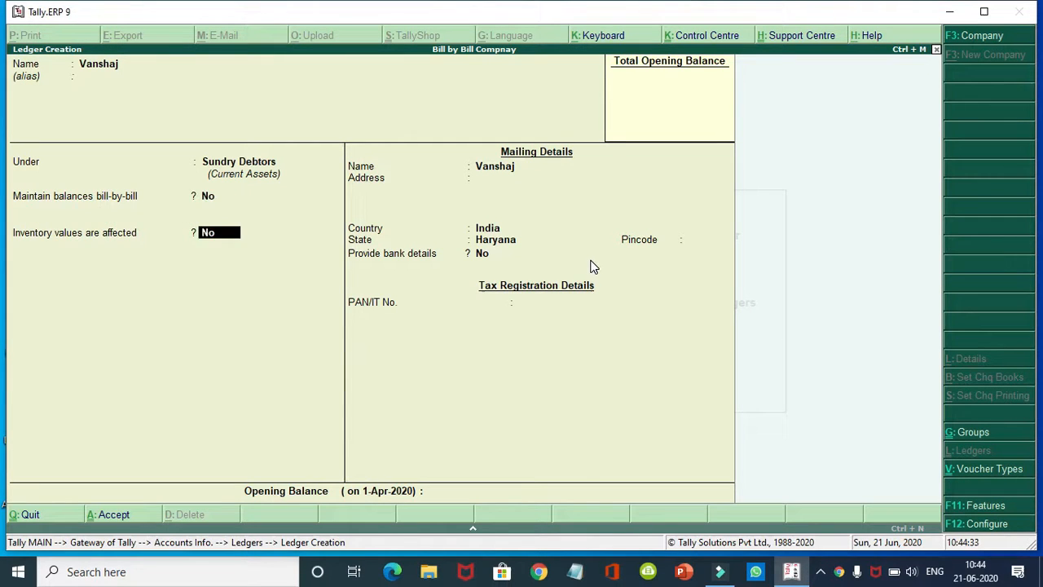
key("Return")
key("Return")
key("Return")
key("Return")
key("Return")
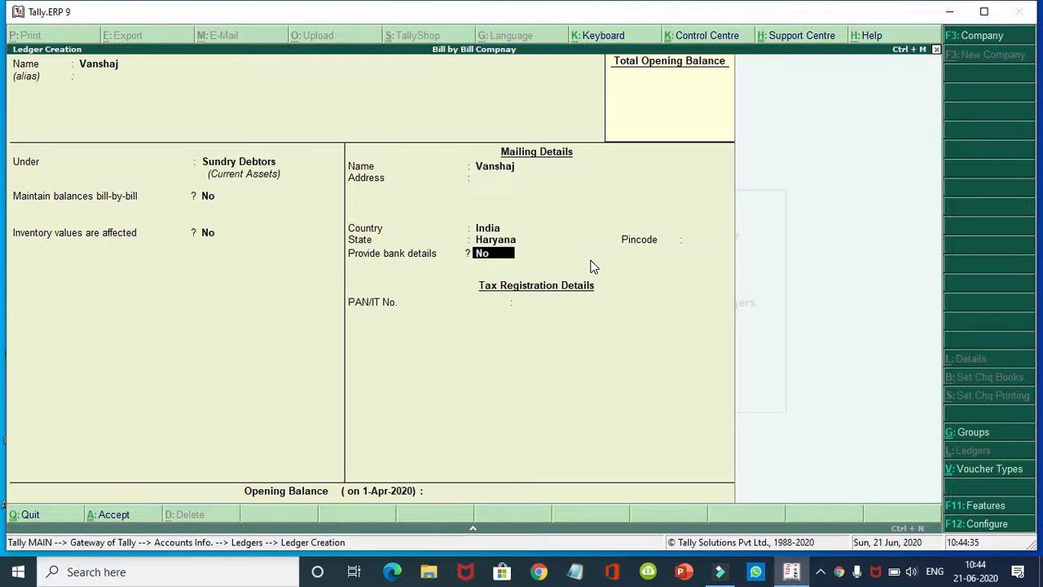
key("Return")
key("Return")
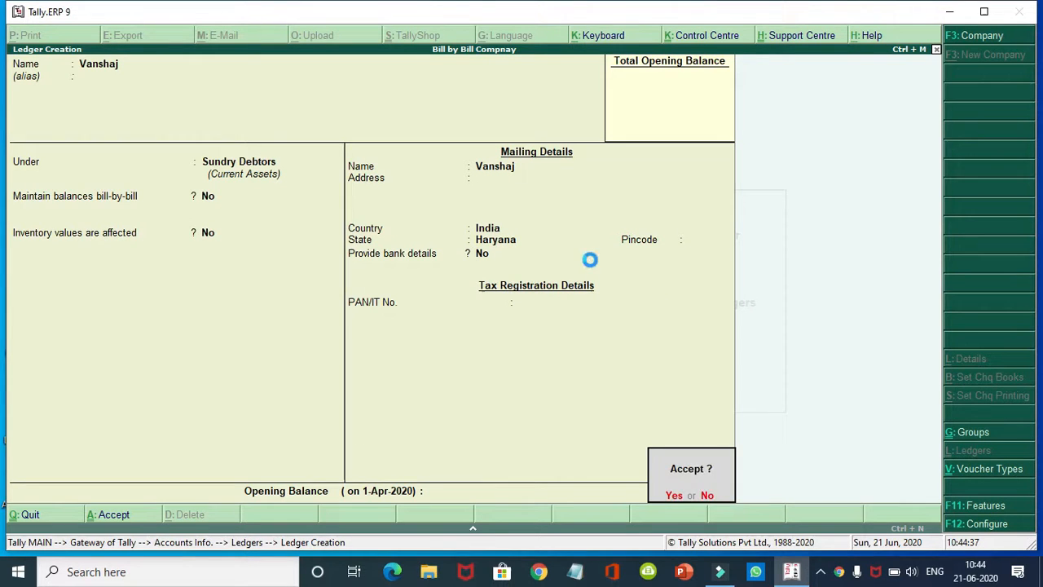
key("Return")
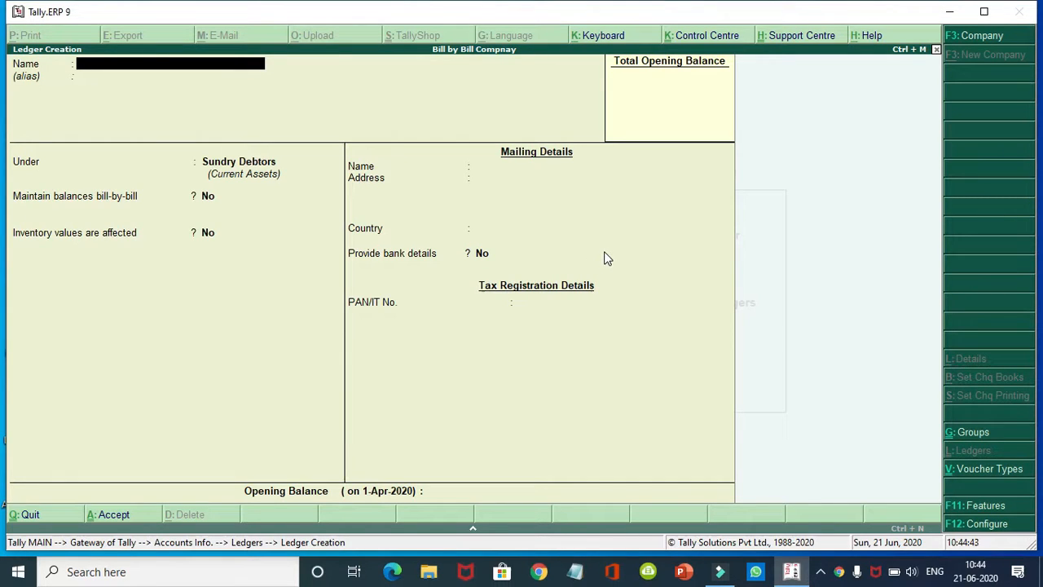
Step: Save a second customer ledger under Sundry Debtors with bill-by-bill balances set to Yes
type("Vinita")
key("Return")
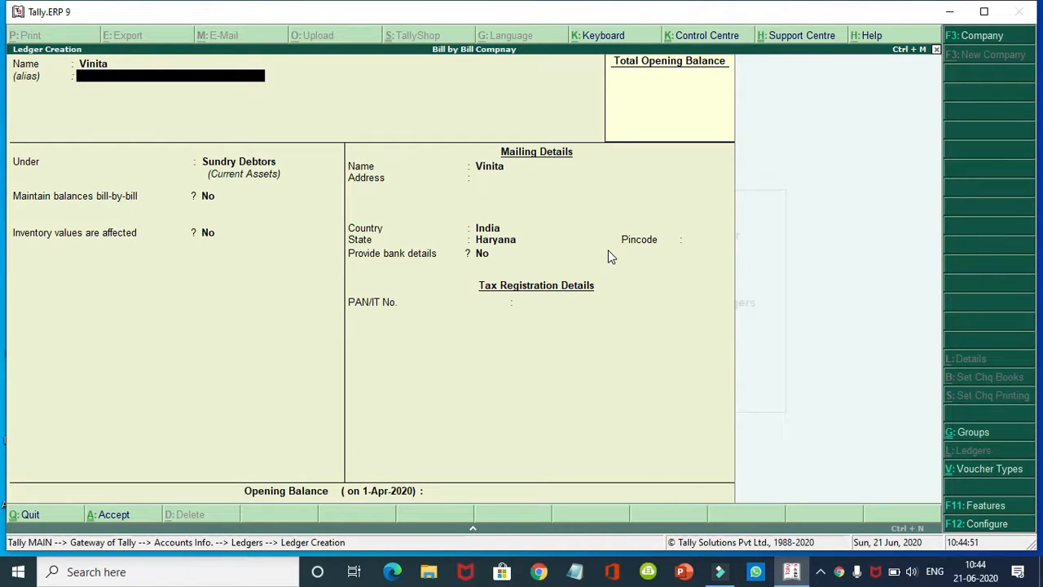
key("Return")
key("Return")
type("y")
key("Return")
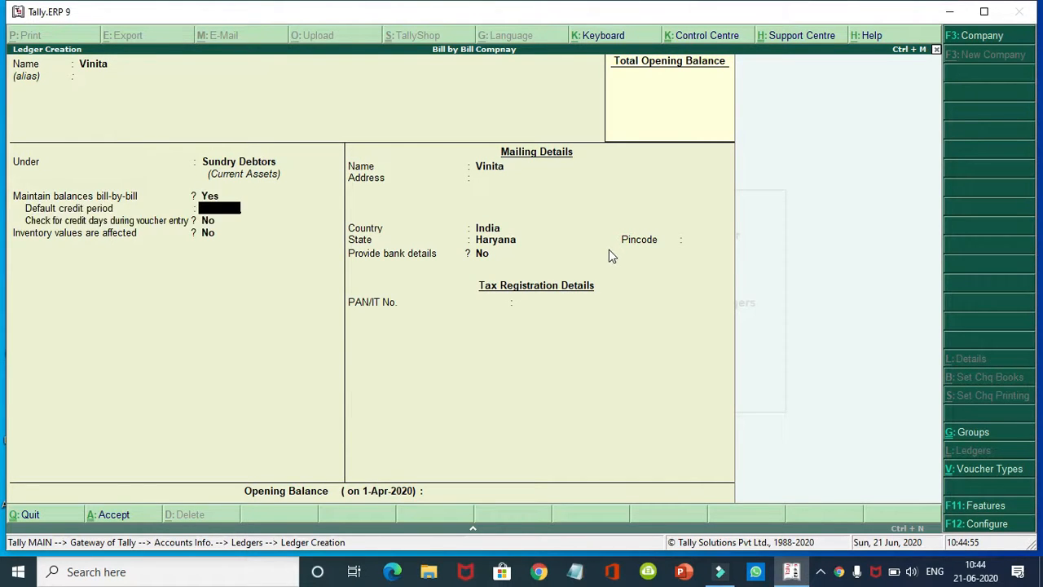
key("Return")
key("Return")
key("Return")
key("Return")
key("Return")
key("Return")
key("Return")
key("Return")
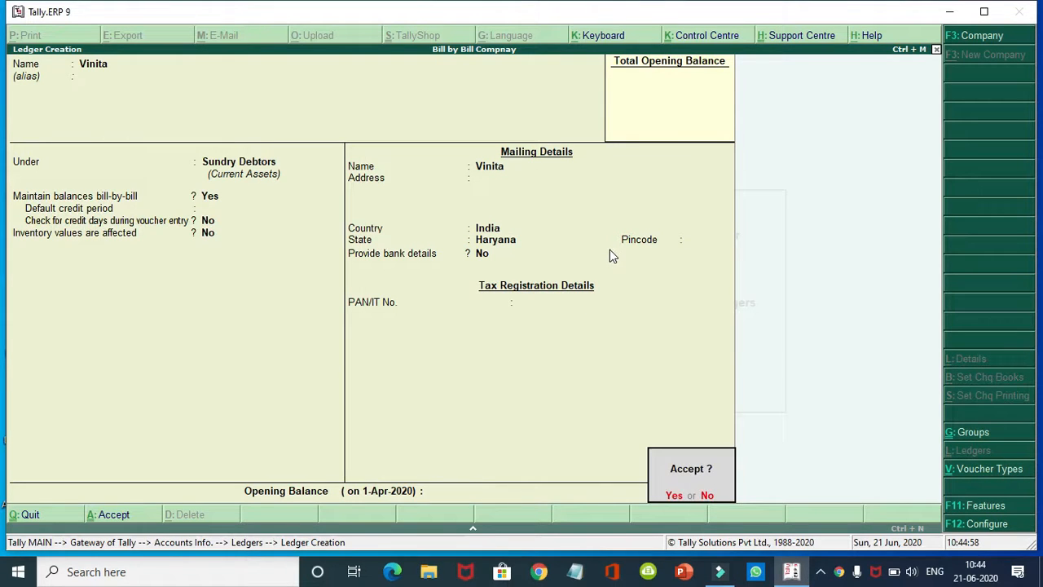
key("Return")
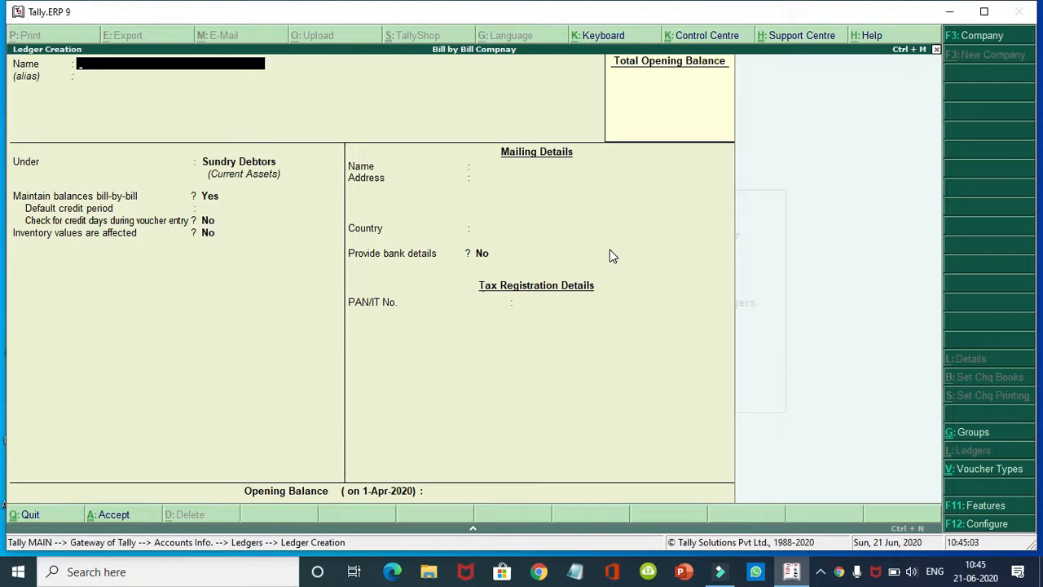
key("Escape")
Step: Alter the first customer ledger so it maintains bill-by-bill balances (Yes)
key("Return")
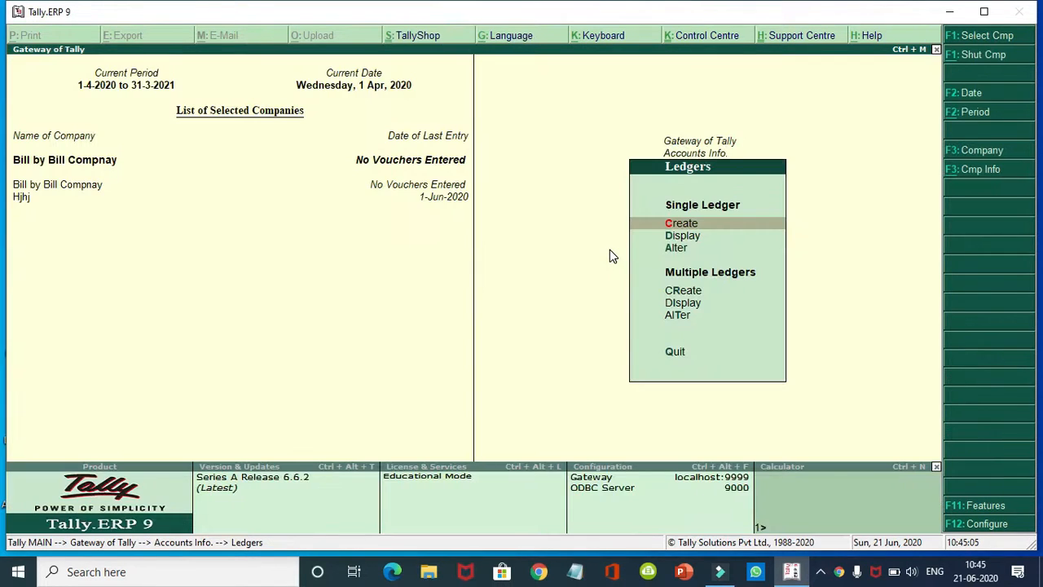
key("Down")
key("Down")
key("Return")
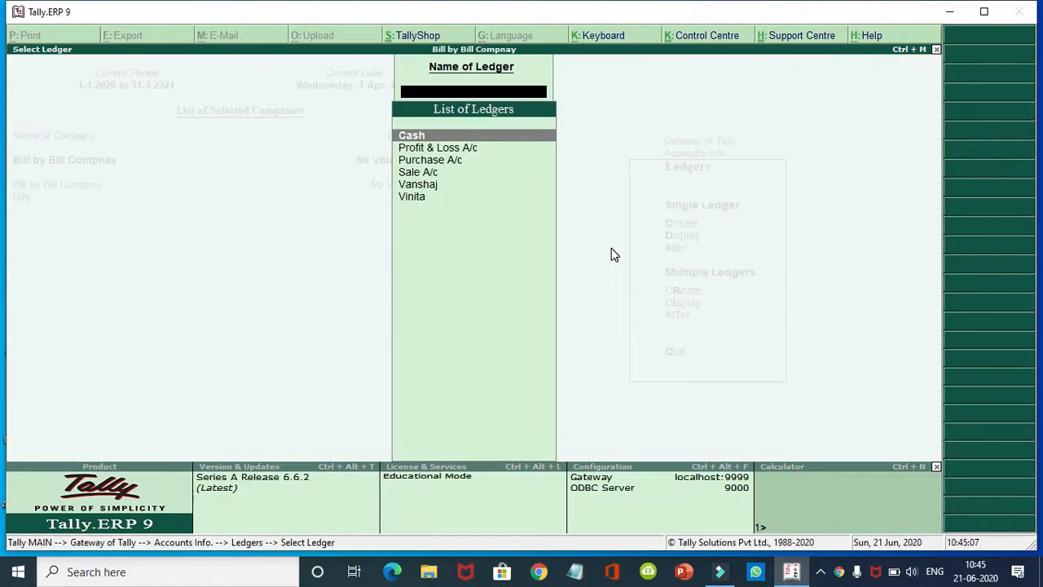
key("Down")
key("Down")
key("Down")
key("Down")
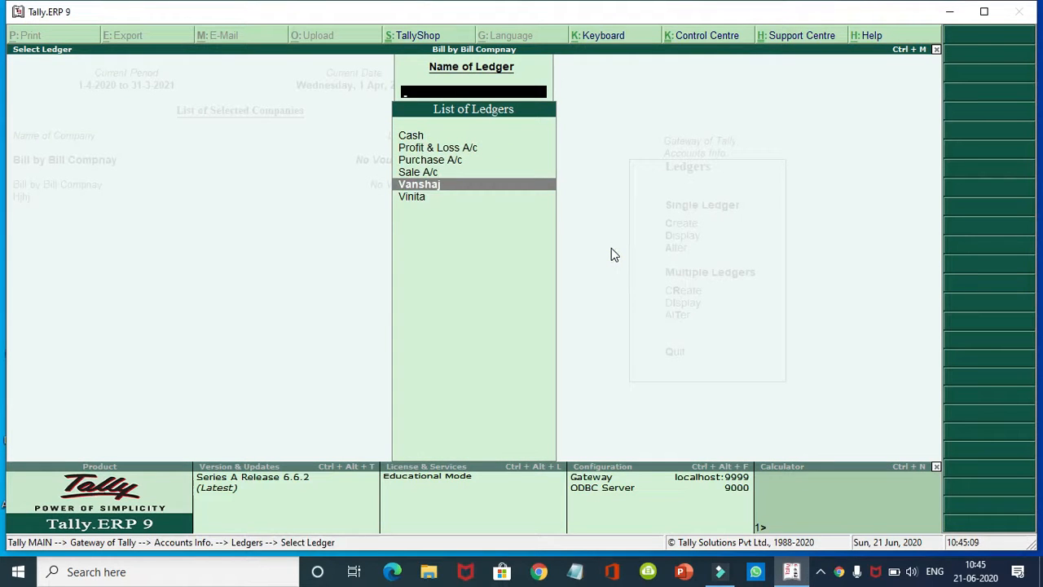
key("Return")
key("Return")
key("Return")
key("Return")
type("y")
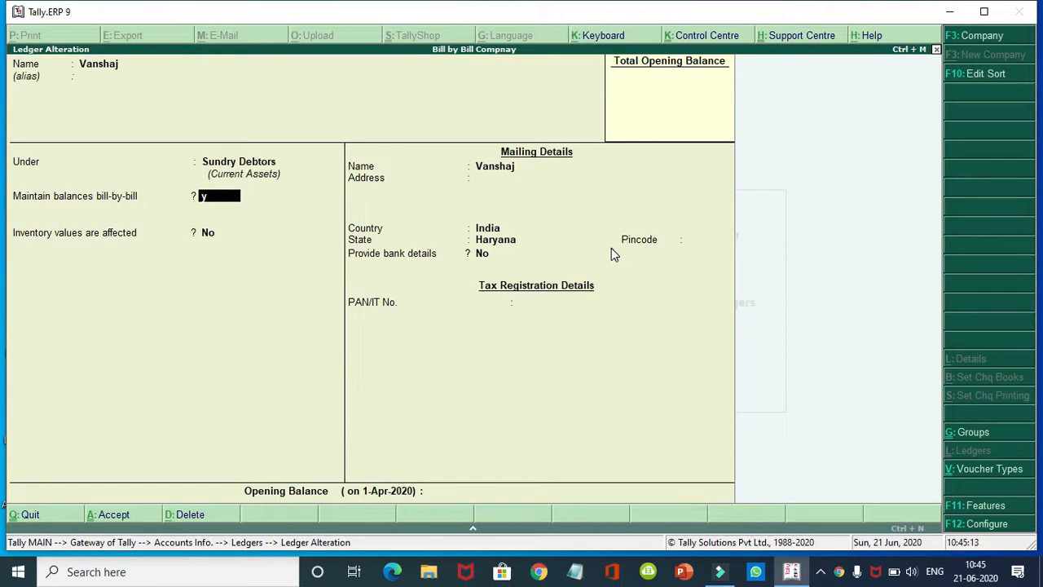
key("Return")
key("Return")
key("Return")
key("Return")
key("Return")
key("Return")
key("Return")
key("Return")
key("Return")
key("Return")
key("Return")
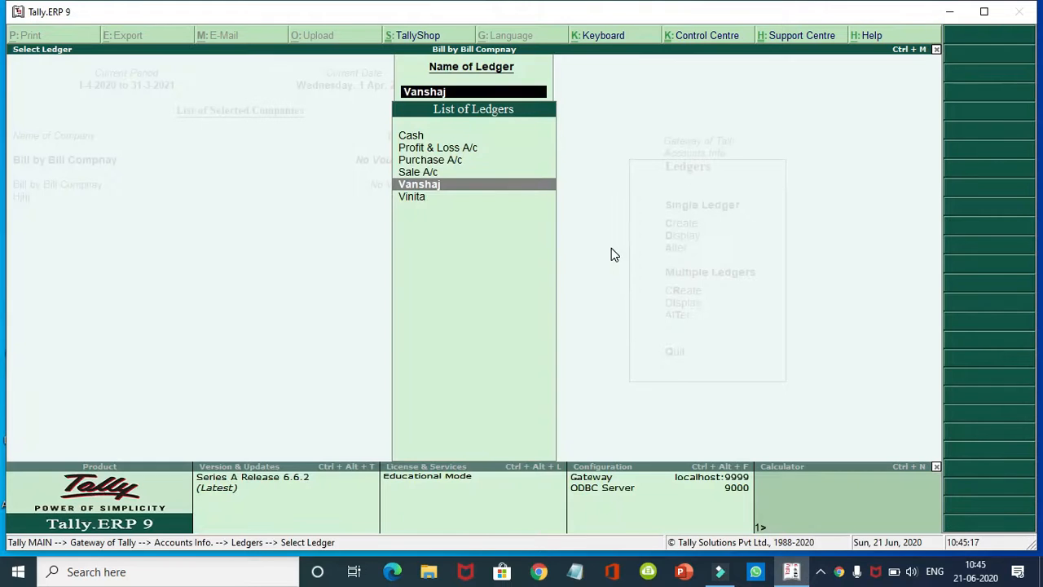
Step: Go back to the Ledgers menu and start a new single ledger
key("Escape")
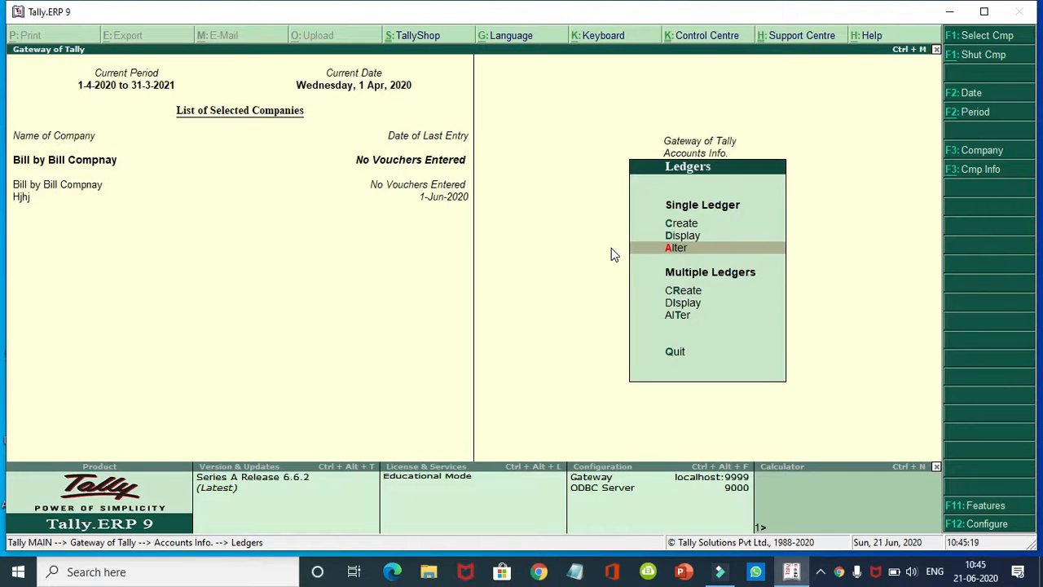
key("Up")
key("Up")
key("Return")
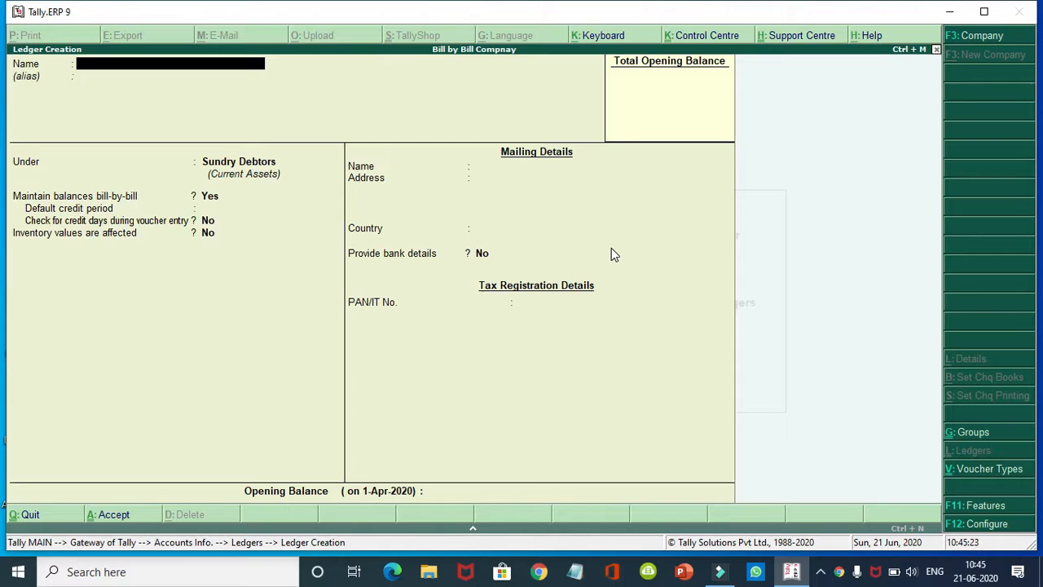
Step: Save a new customer ledger under Sundry Debtors with Ctrl+A
type("anita")
key("Return")
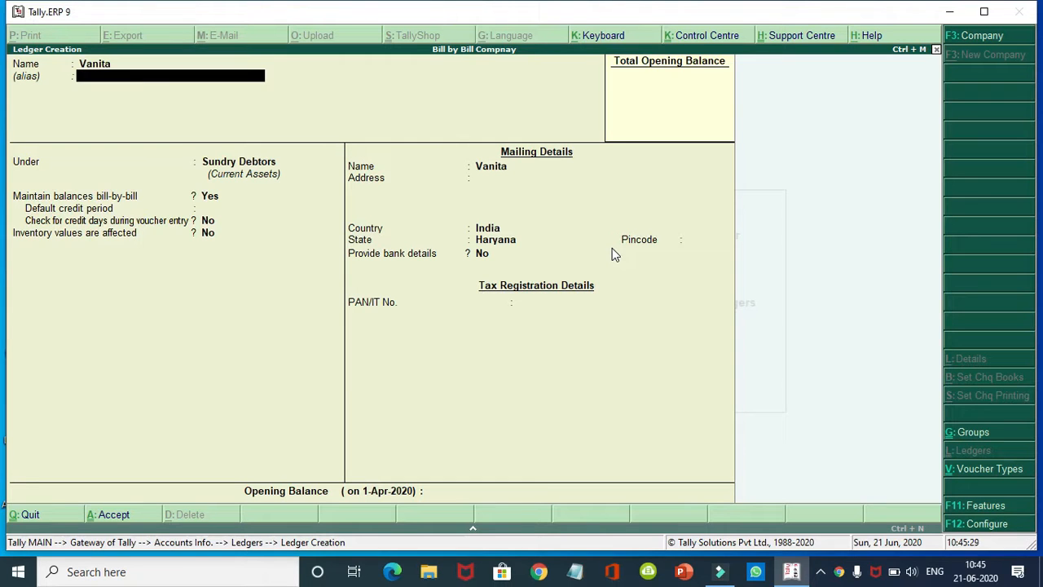
key("Return")
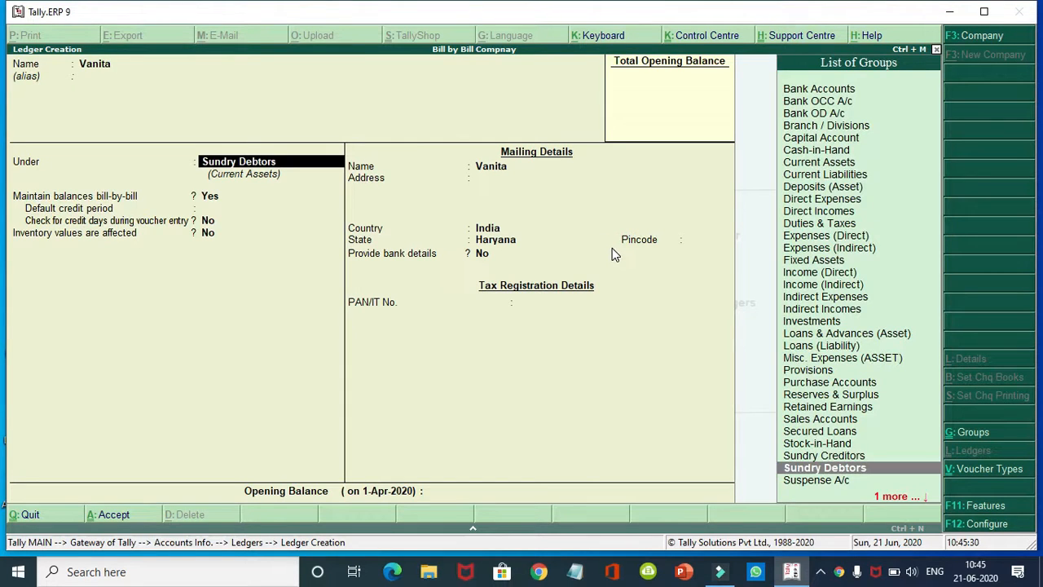
key("ctrl+a")
Step: Discard the further ledger names typed and quit ledger creation without saving
type("Vanshu")
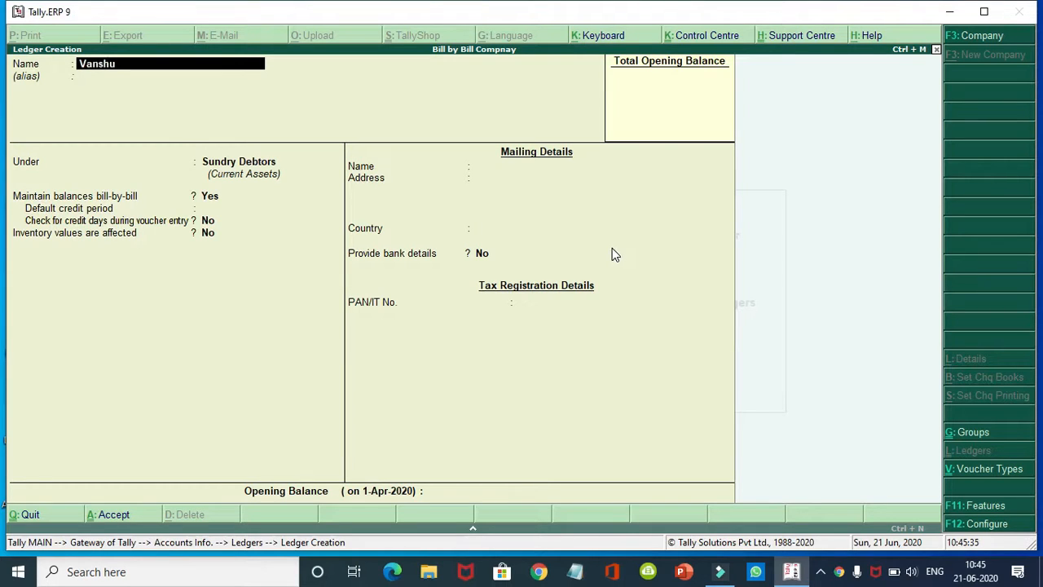
key("BackSpace")
key("BackSpace")
key("BackSpace")
key("BackSpace")
key("BackSpace")
key("BackSpace")
type("Vinay")
key("BackSpace")
key("BackSpace")
key("BackSpace")
key("BackSpace")
key("BackSpace")
key("Escape")
key("y")
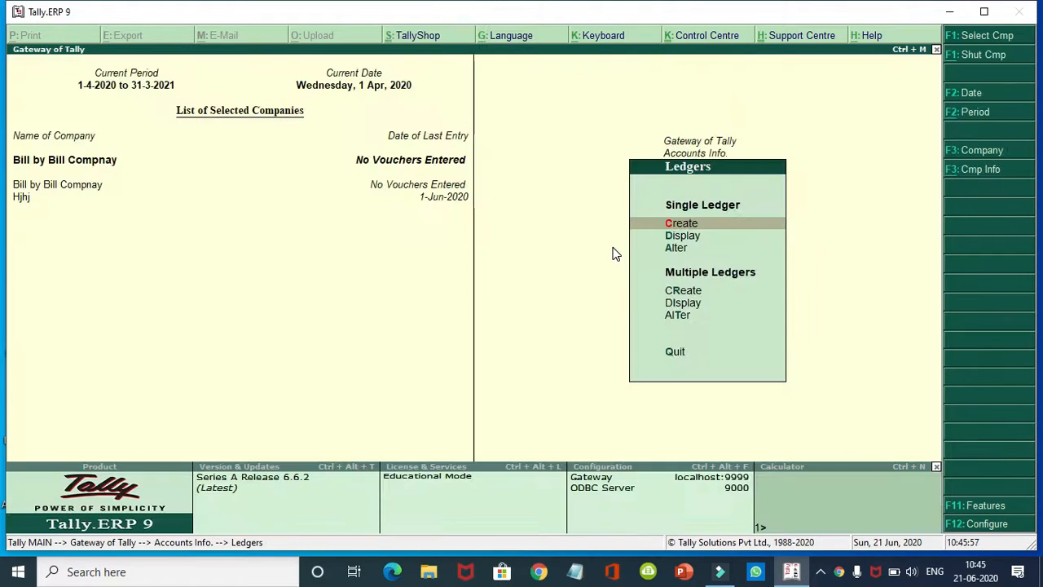
Step: Save the first supplier ledger under Sundry Creditors with bill-by-bill balances
key("Escape")
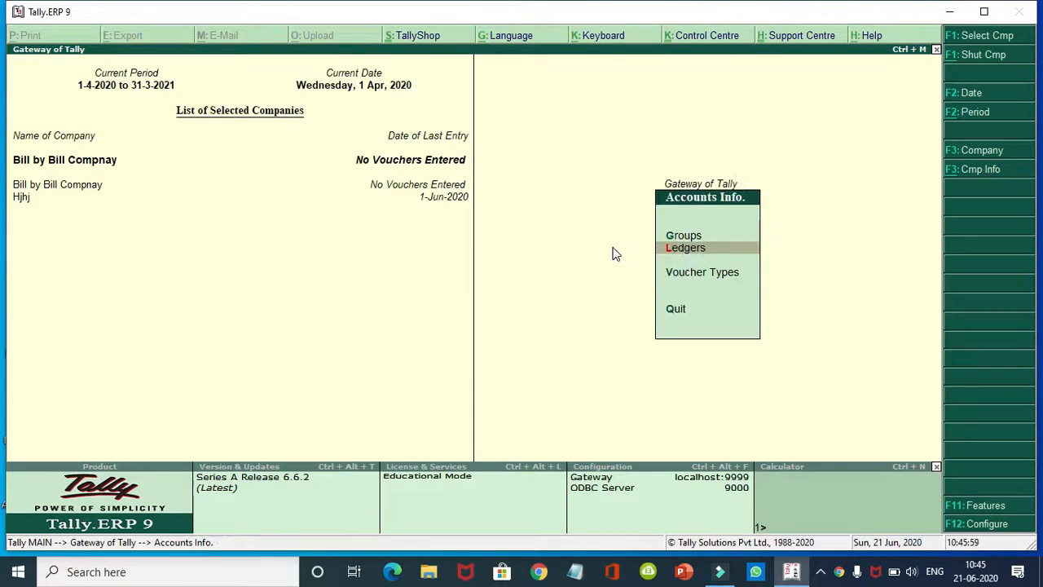
key("Return")
key("Return")
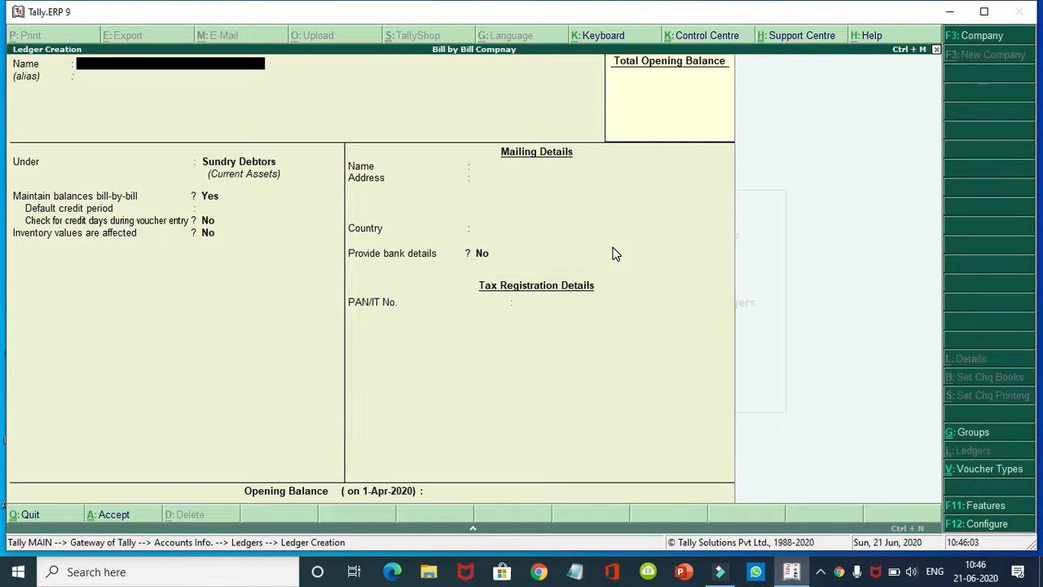
type("Sahil")
key("Return")
key("Return")
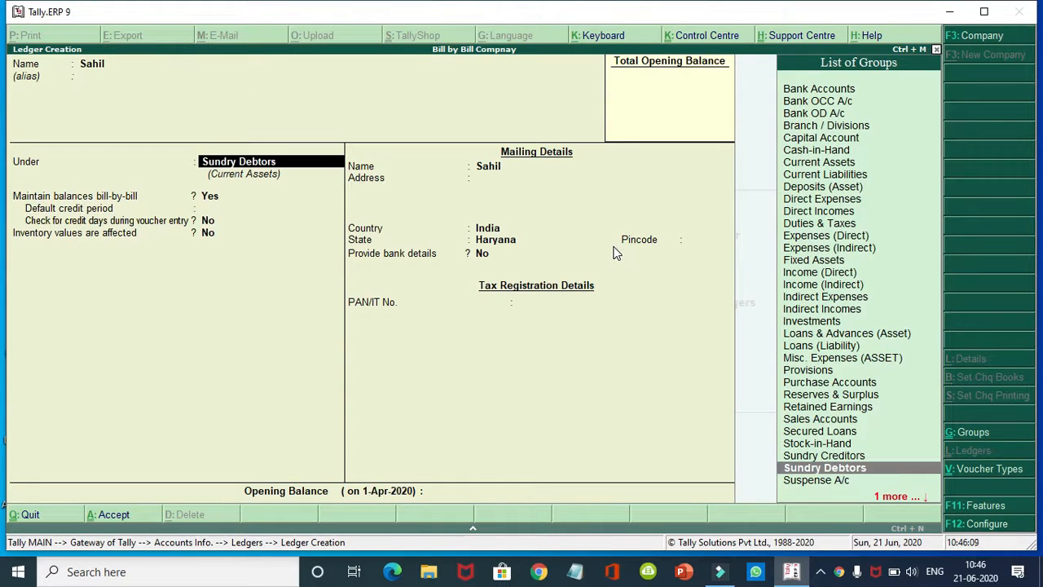
key("Up")
key("Return")
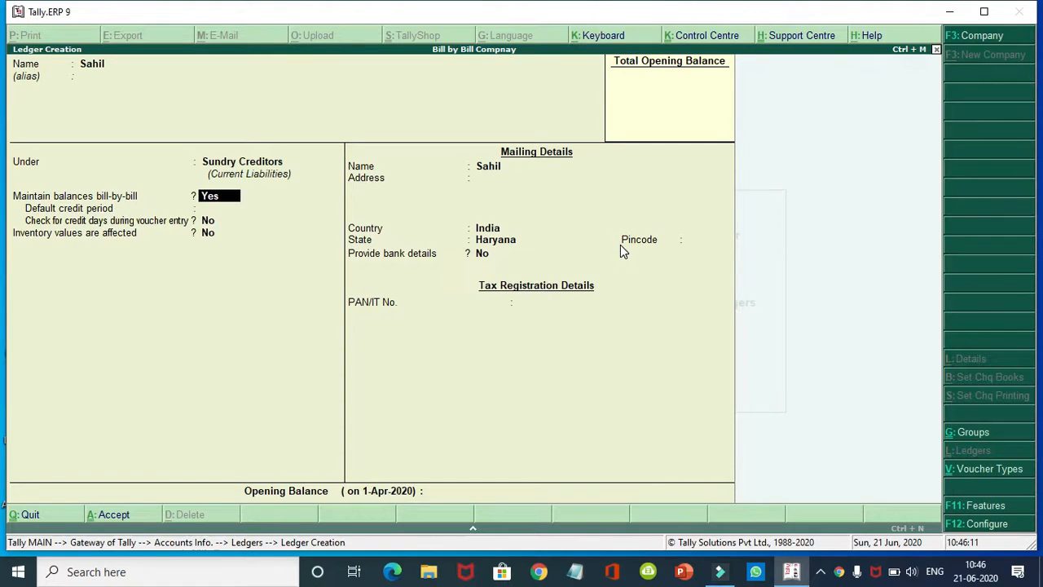
key("Return")
key("Return")
key("Return")
key("Return")
key("Return")
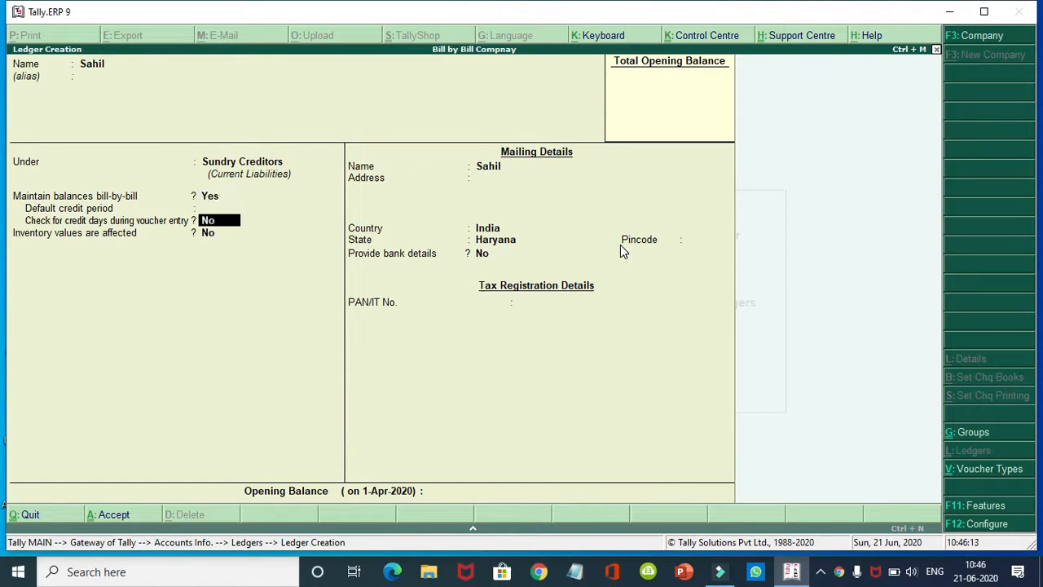
key("Return")
key("Return")
key("Return")
key("Return")
key("Return")
key("Return")
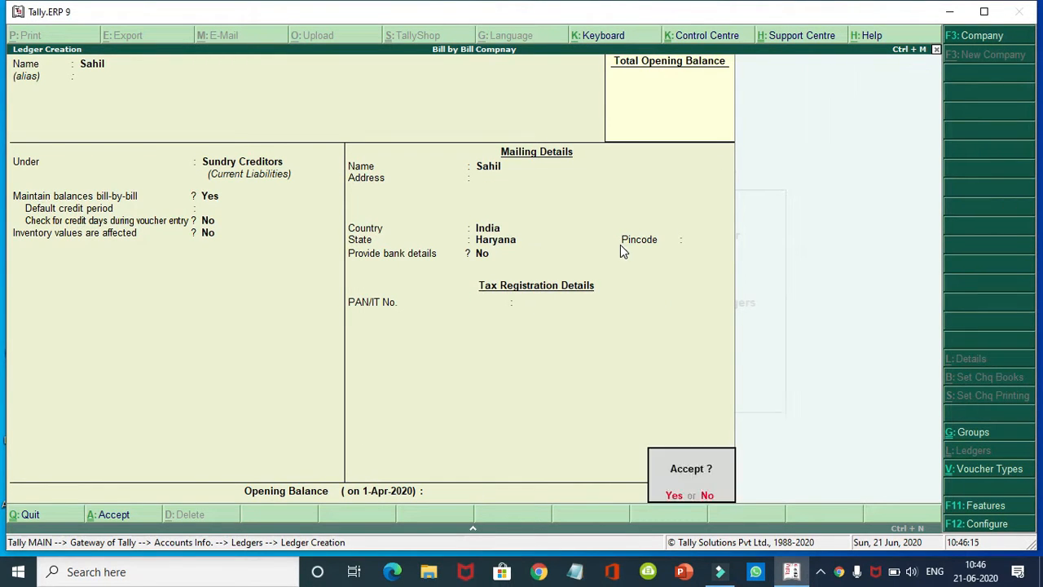
key("Return")
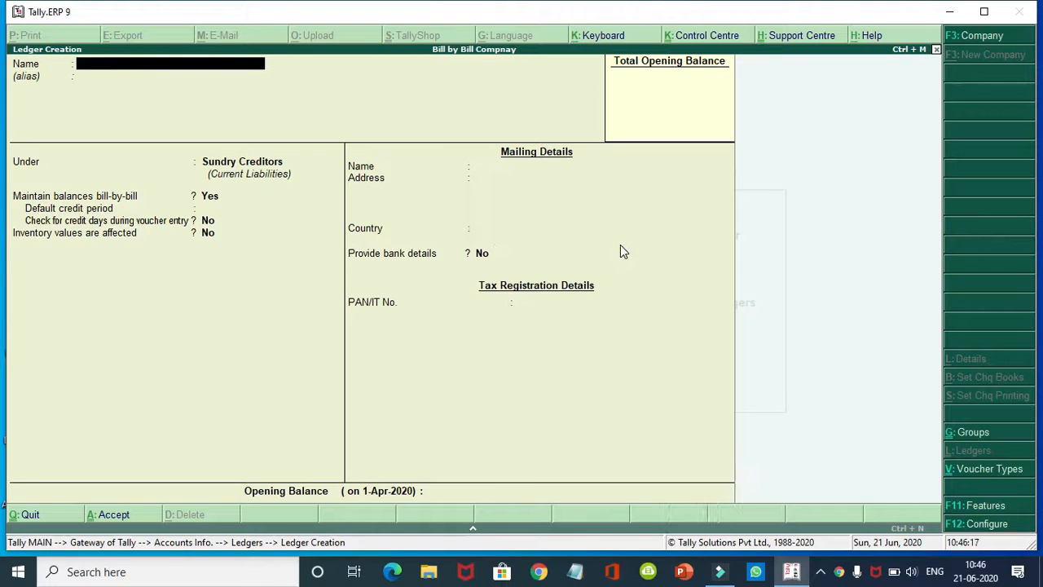
Step: Save a second supplier ledger under Sundry Creditors with Ctrl+A
type("Sandeep")
key("BackSpace")
key("BackSpace")
key("BackSpace")
key("BackSpace")
key("BackSpace")
key("BackSpace")
key("BackSpace")
type("Sunita")
key("Return")
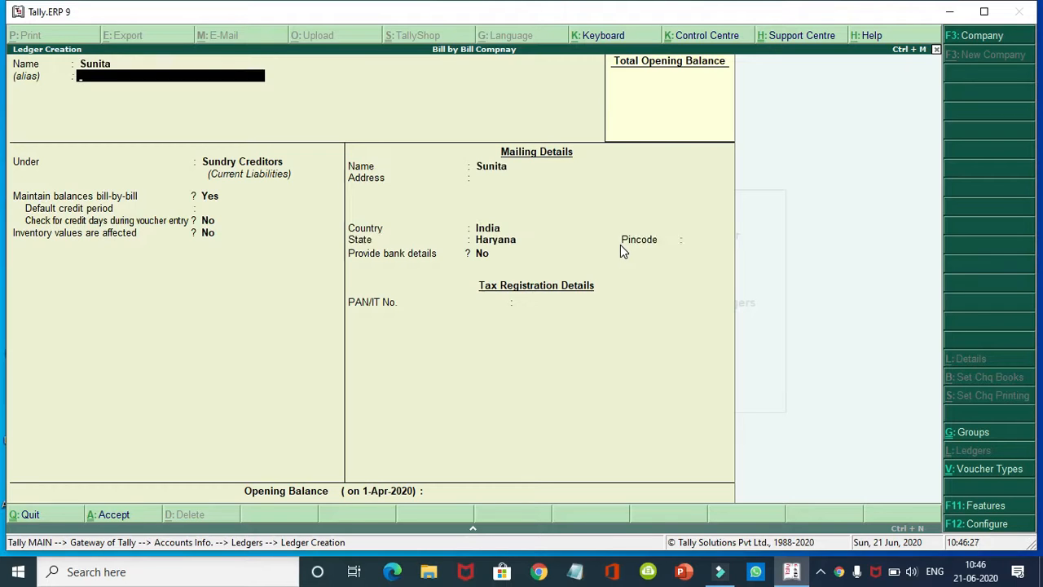
key("ctrl+a")
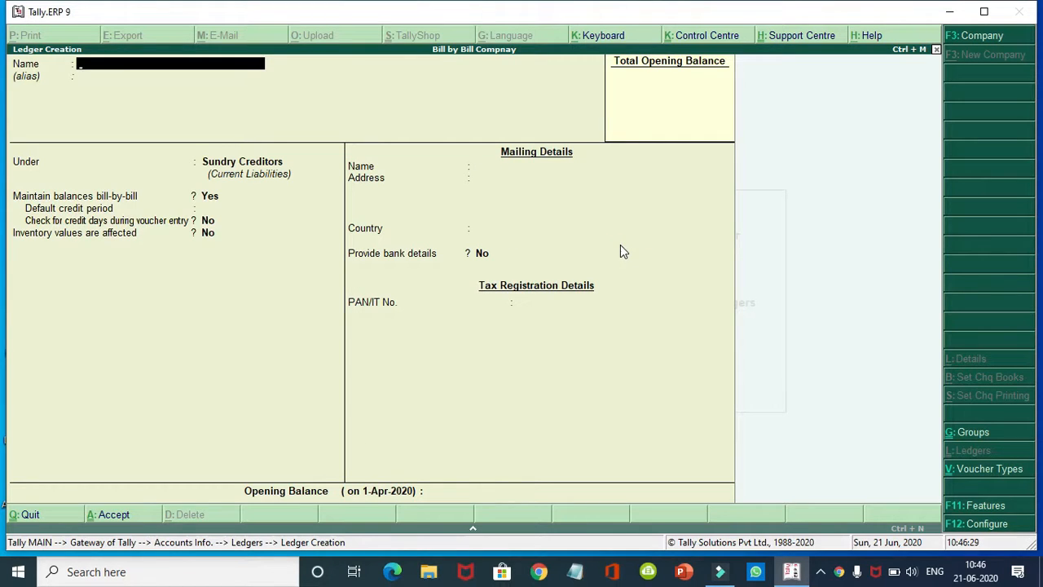
Step: Discard the remaining trial ledger names and quit ledger creation without saving
type("Suresh")
key("ctrl+a")
type("S")
type("onu")
key("BackSpace")
key("BackSpace")
key("BackSpace")
key("BackSpace")
type("Surender")
key("Return")
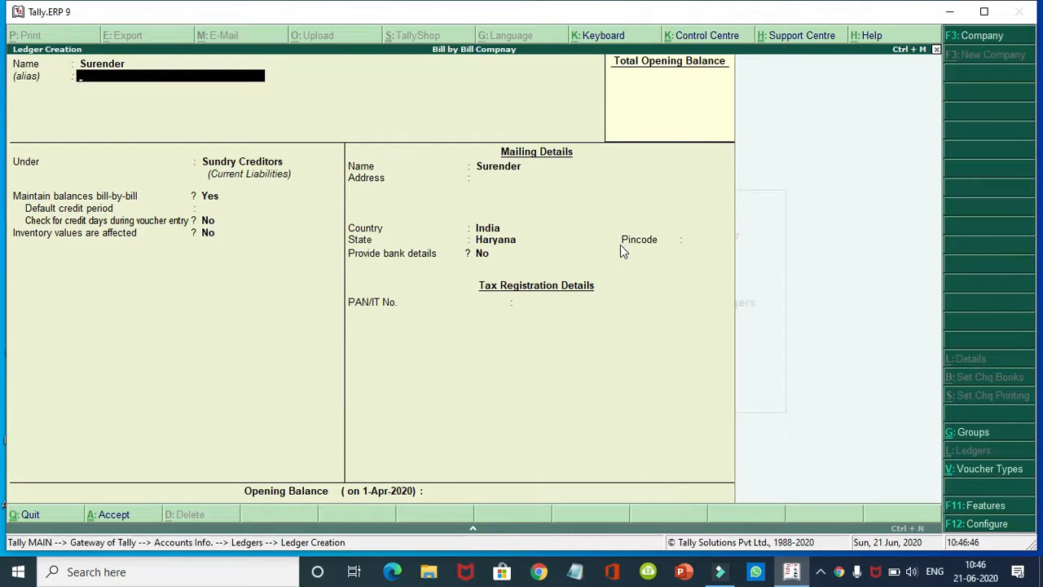
key("BackSpace")
key("Escape")
key("Return")
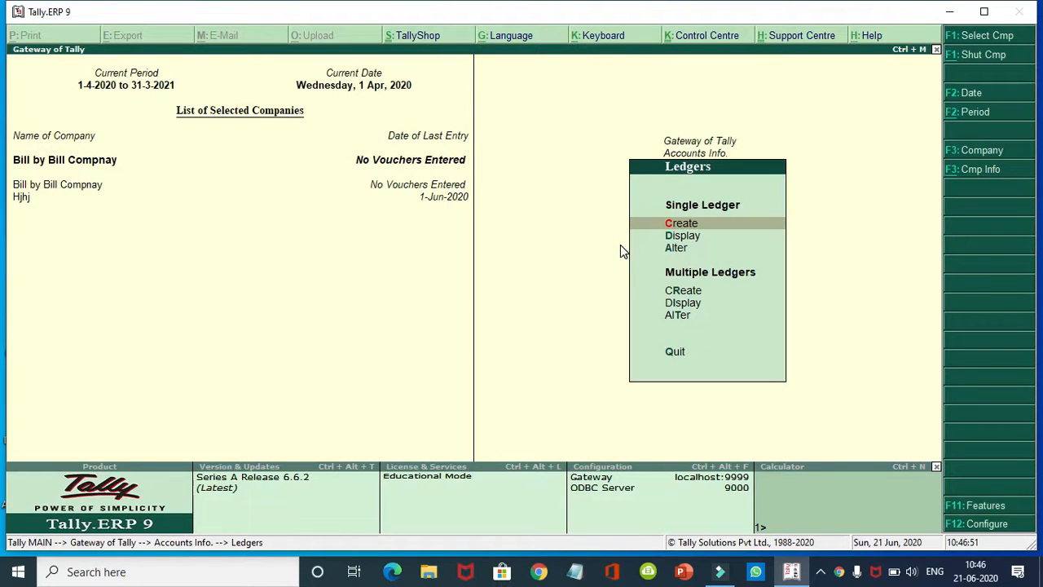
Step: Review the purchase, sales and party ledgers in the Alter list, then return to Gateway of Tally
key("Down")
key("Down")
key("Return")
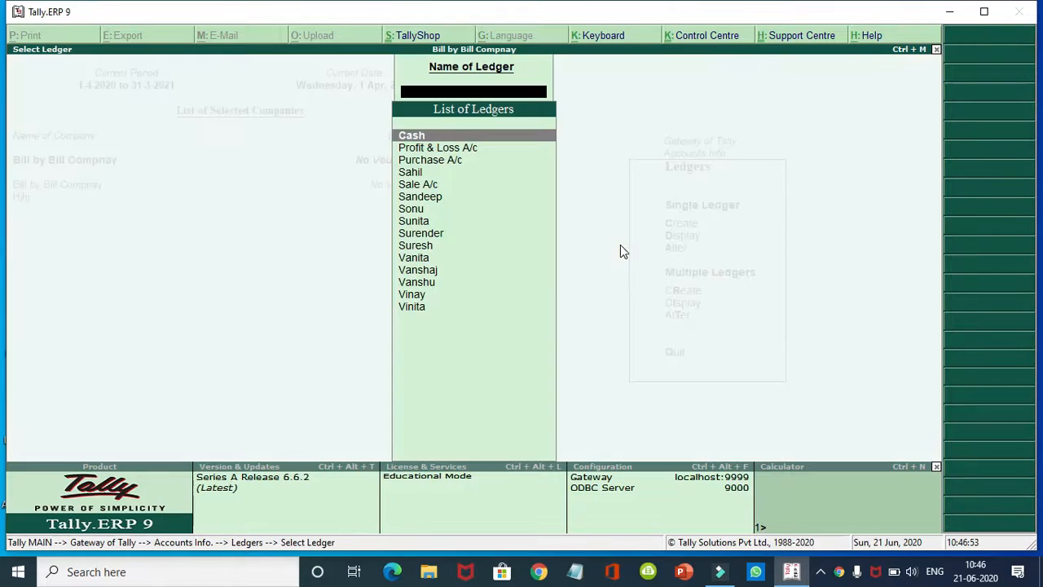
key("Down")
key("Down")
key("Down")
key("Down")
key("Down")
key("Down")
key("Down")
key("Down")
key("Down")
key("Down")
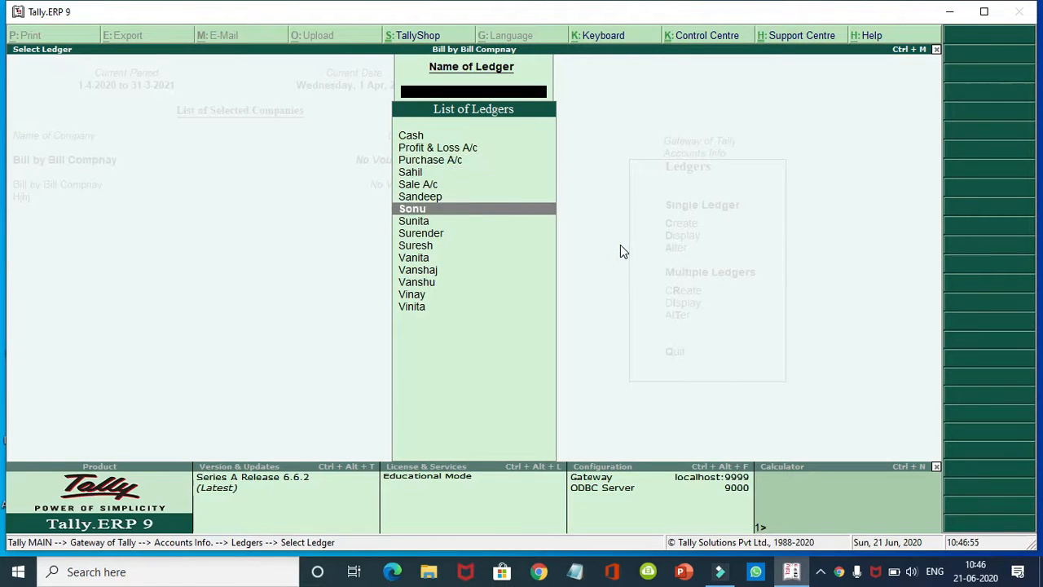
key("Down")
key("Down")
key("Down")
key("Down")
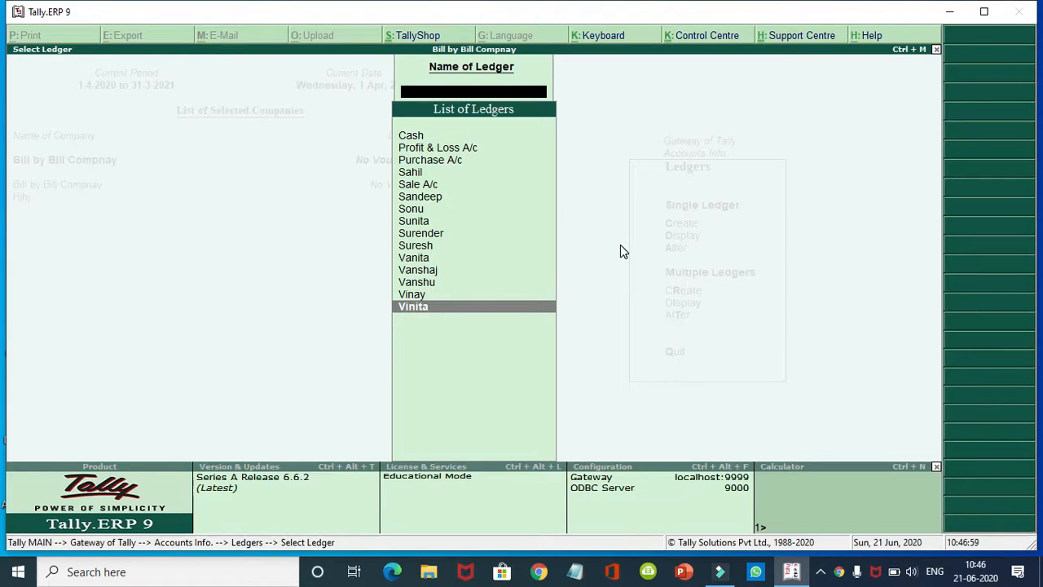
key("Escape")
key("Escape")
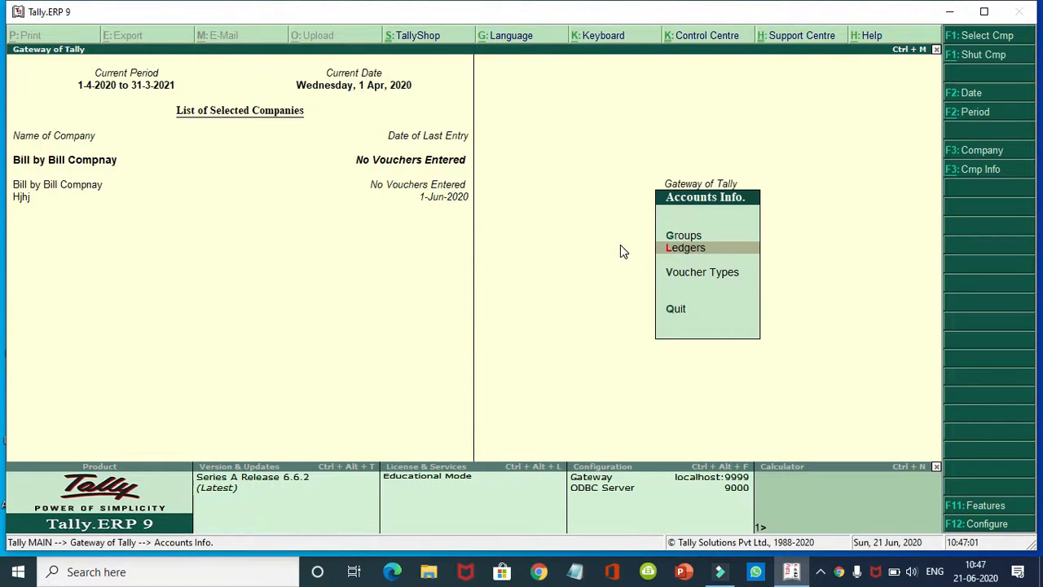
key("Escape")
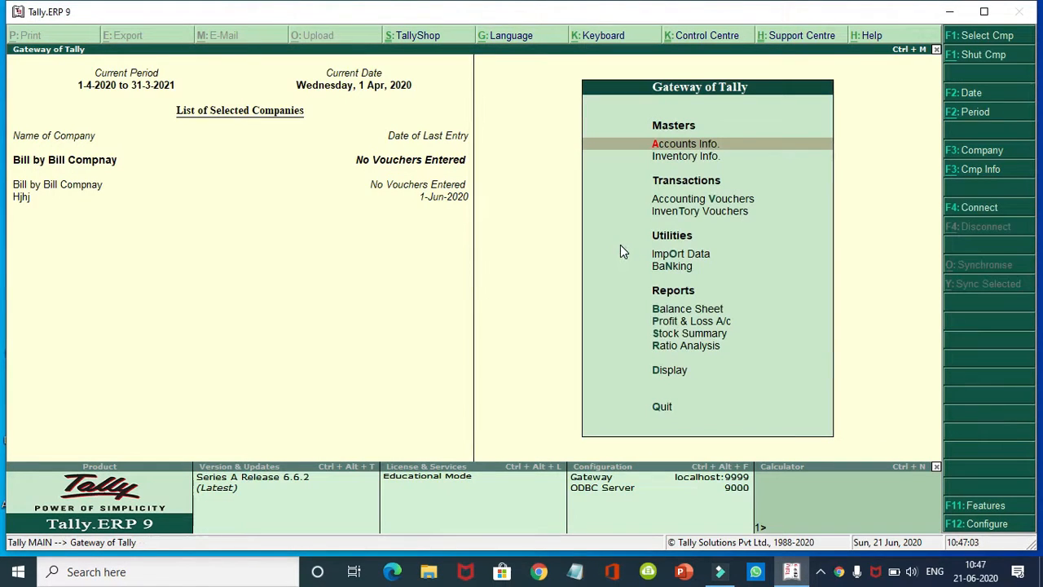
key("Down")
key("Down")
Step: Start a Purchase voucher in accounting layout with supplier invoice no. 1, dated 1-Apr-2020
key("Return")
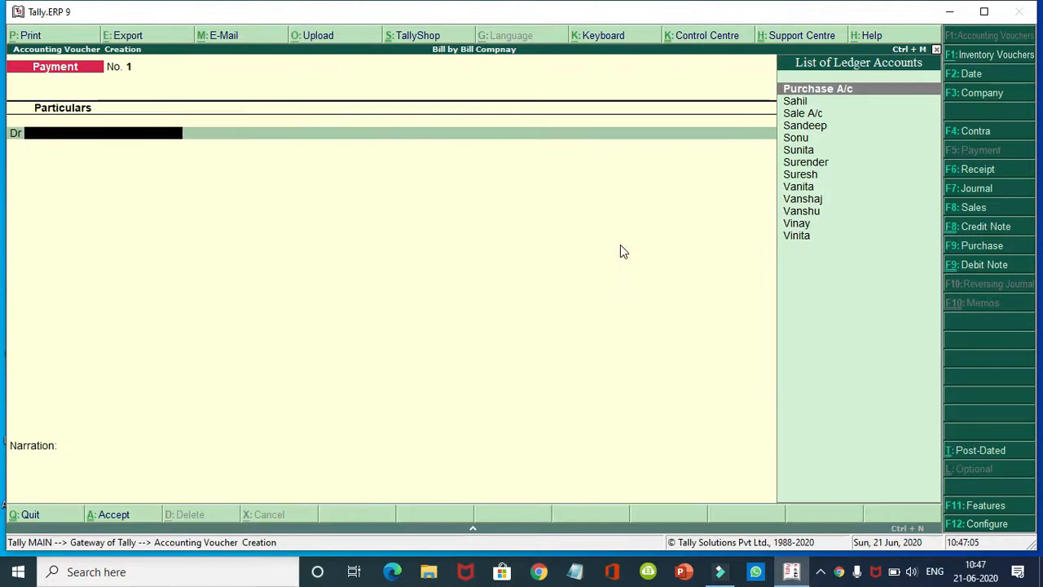
left_click(980, 246)
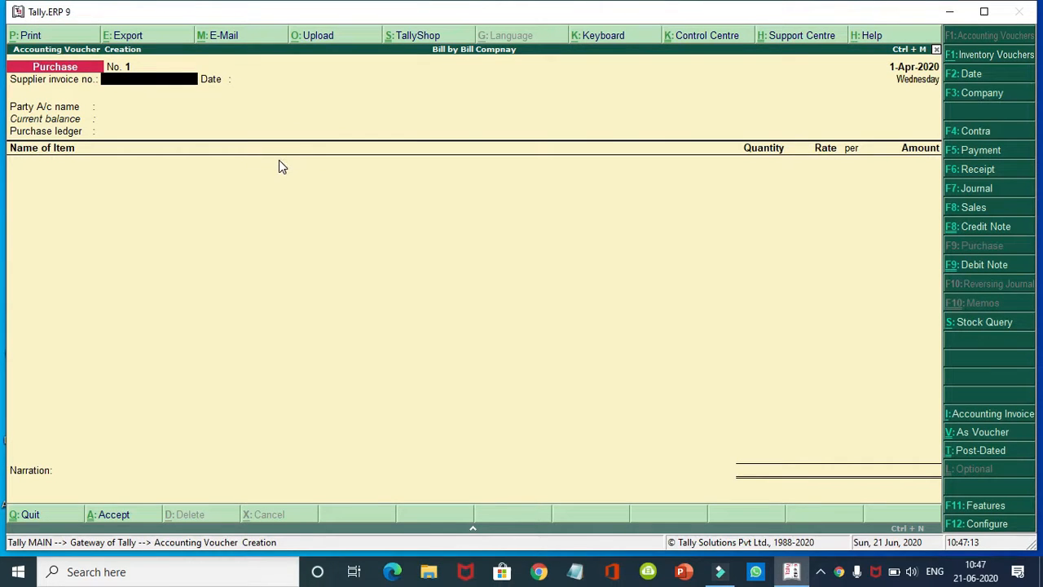
key("ctrl+v")
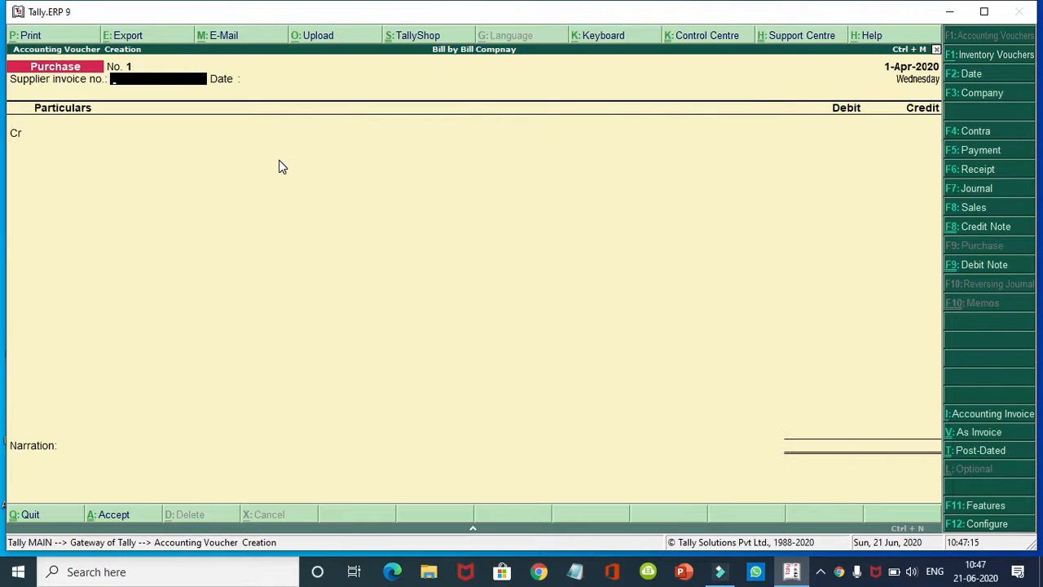
key("Return")
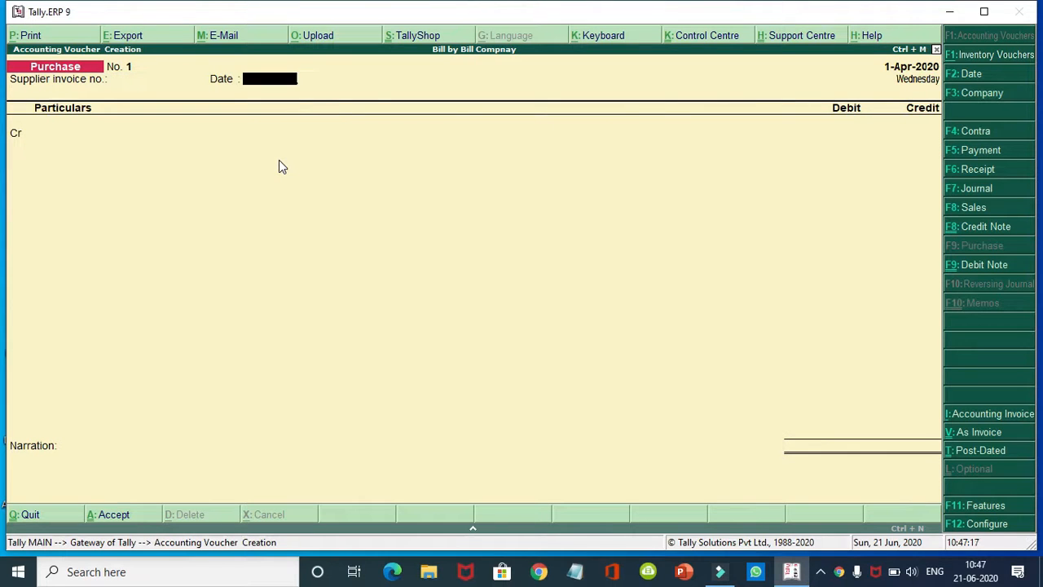
key("BackSpace")
type("1")
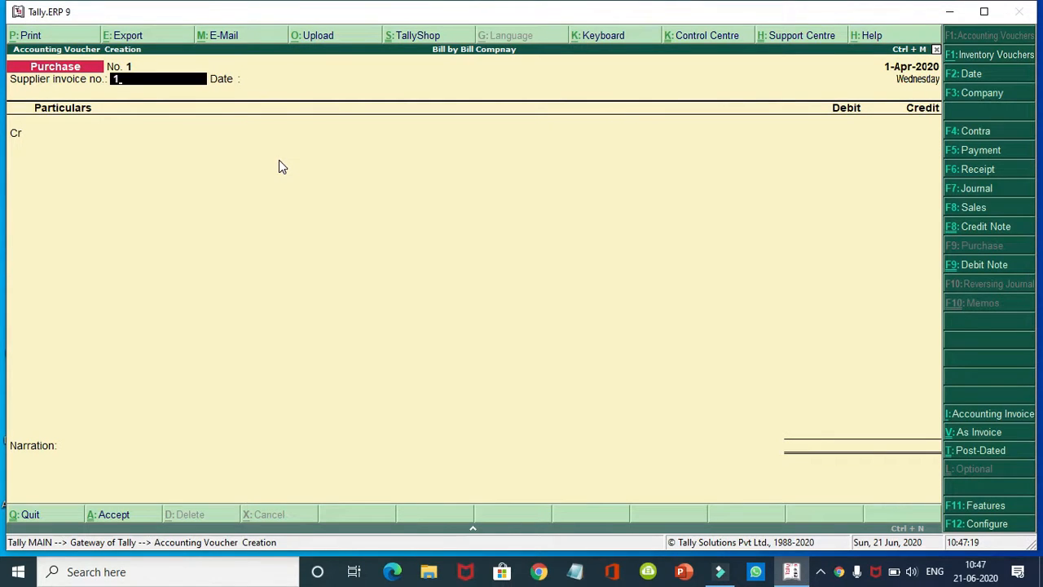
key("Return")
key("Return")
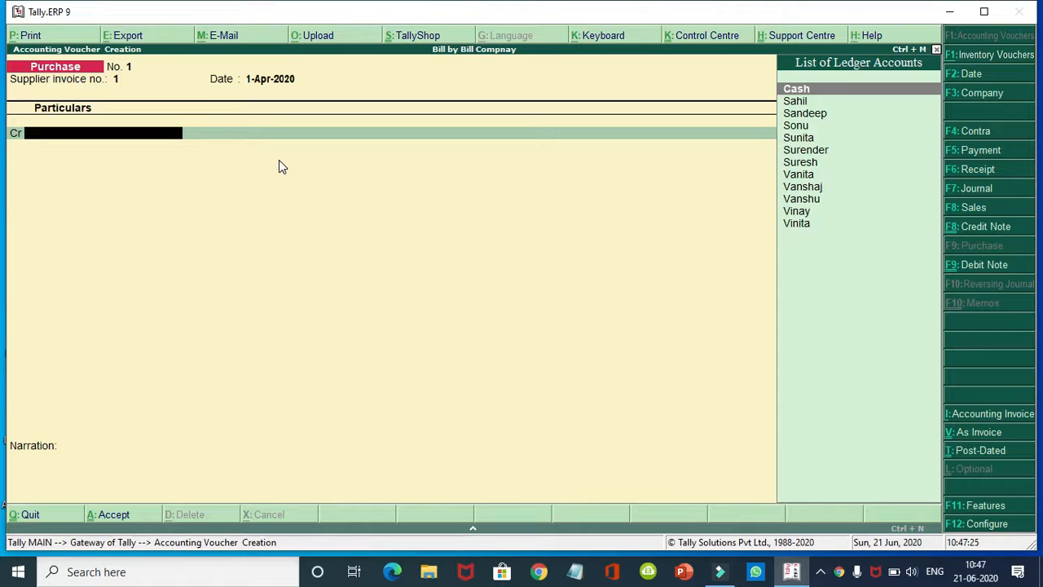
Step: Credit the supplier 2,000 as Advance ref 1, debit Purchase A/c, and save purchase voucher No. 1
key("Down")
key("Down")
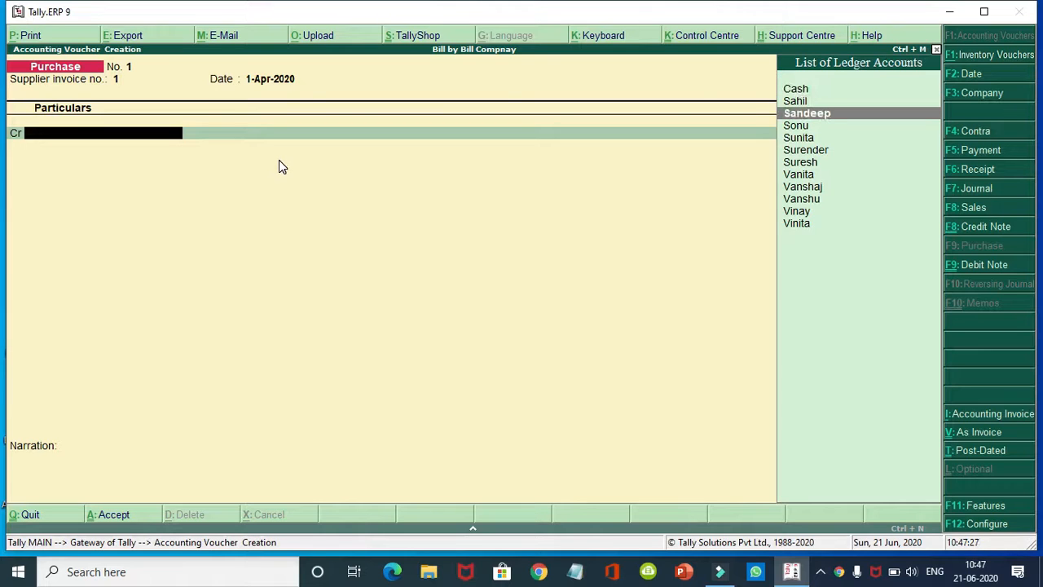
key("Up")
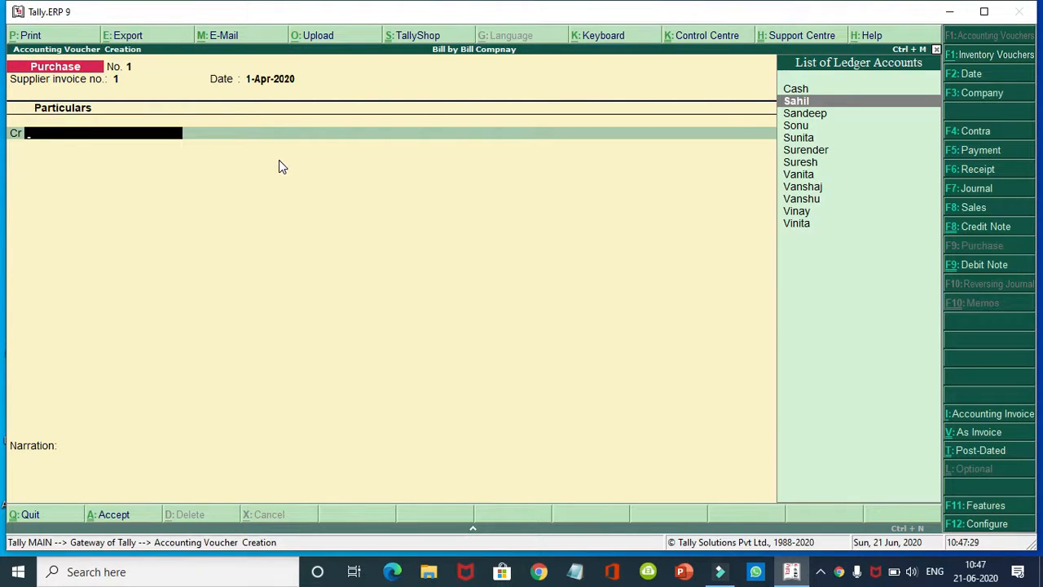
key("Return")
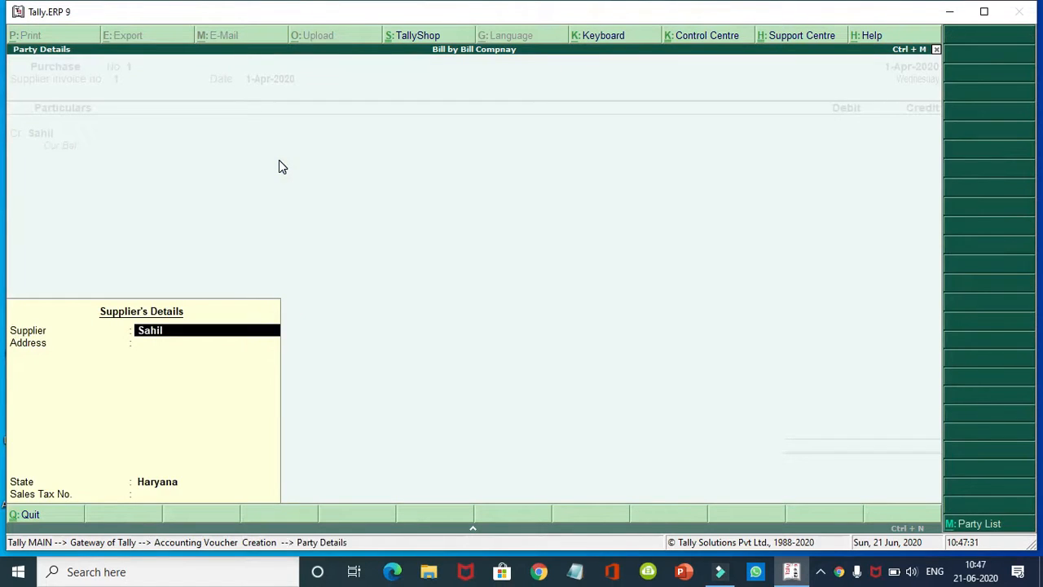
key("Return")
key("Return")
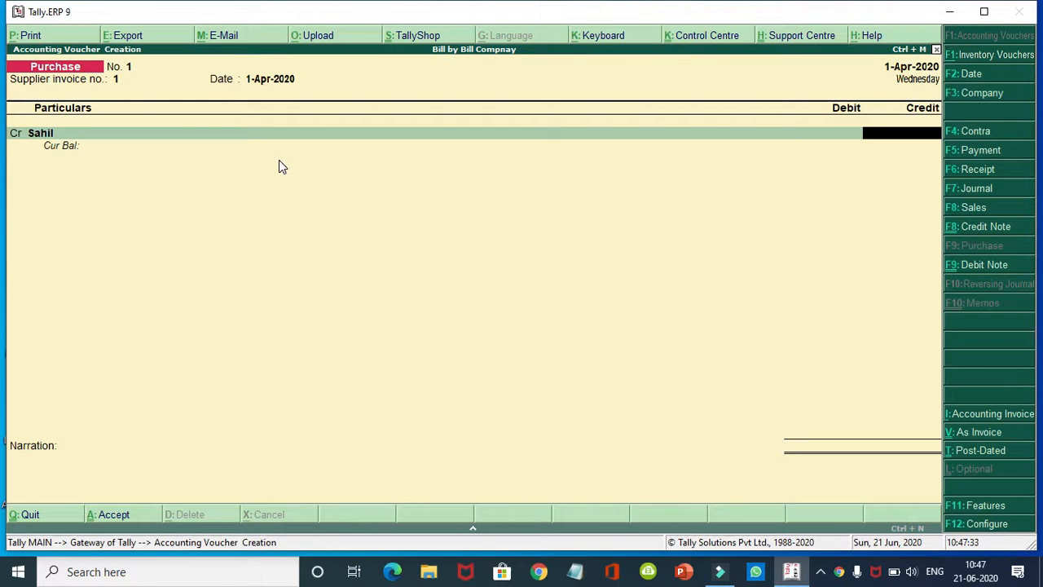
type("20000")
key("Return")
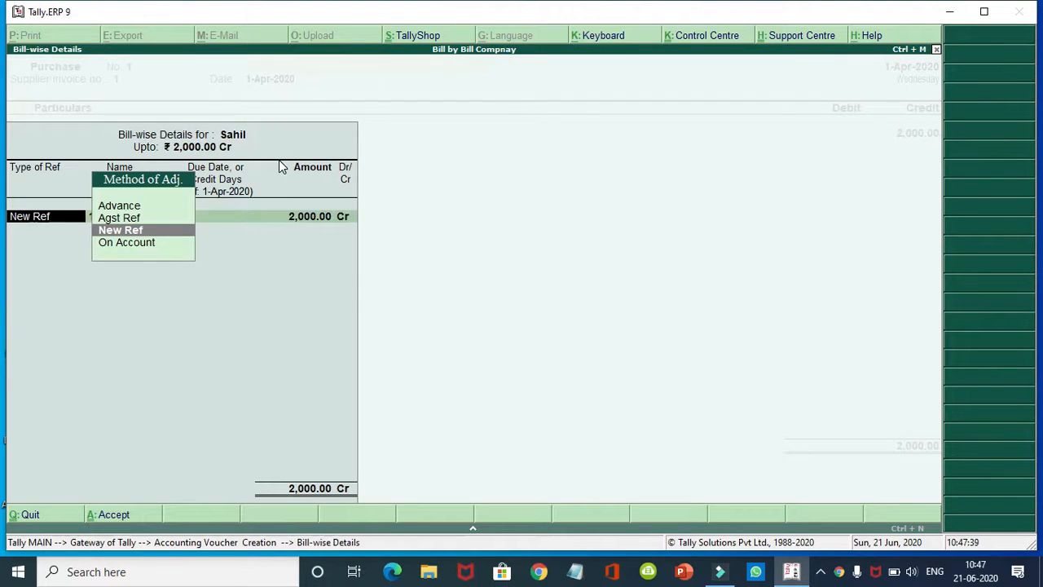
key("Up")
key("Up")
key("Return")
key("Return")
key("Return")
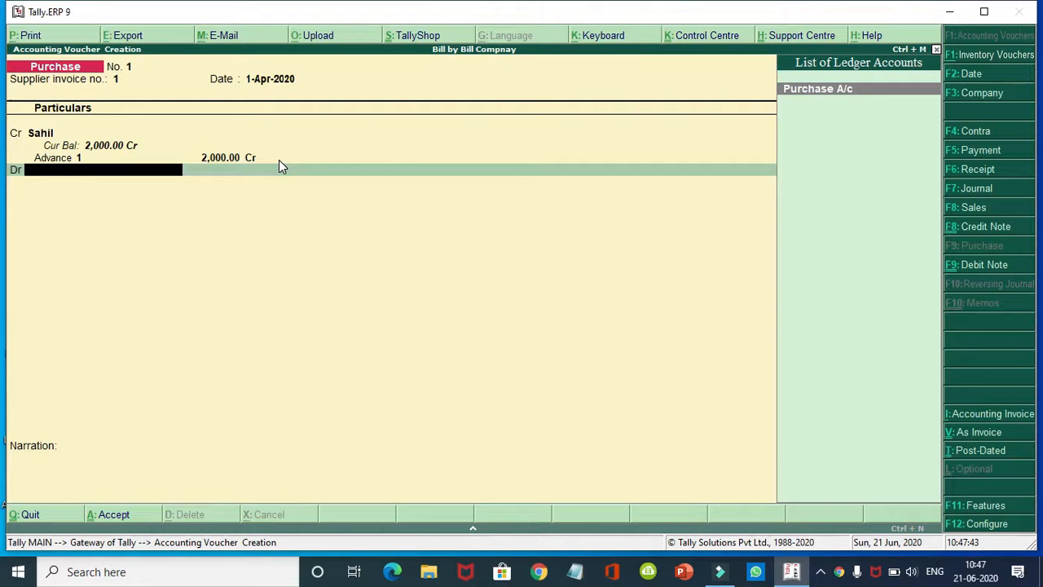
key("Return")
key("Return")
key("Return")
key("Return")
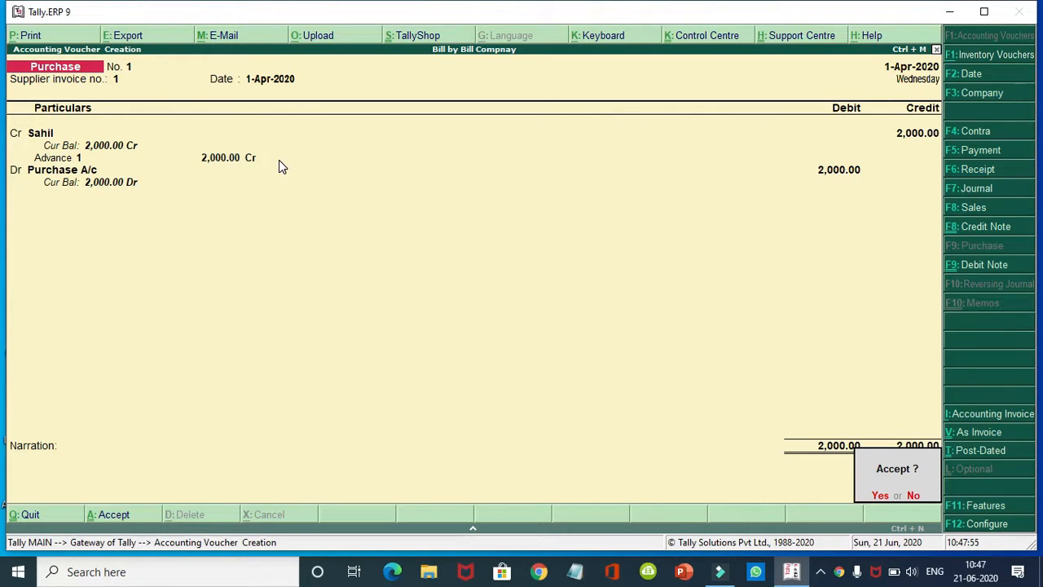
key("Return")
Step: Enter purchase voucher No. 2 crediting another supplier 4,000 as an Advance bill
type("2")
key("Return")
key("Return")
key("Return")
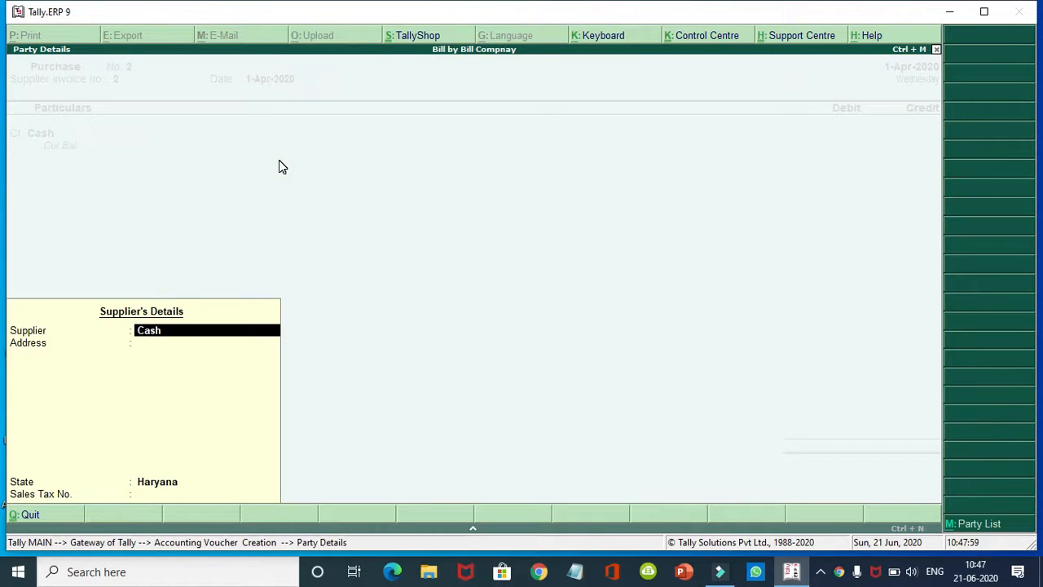
key("Escape")
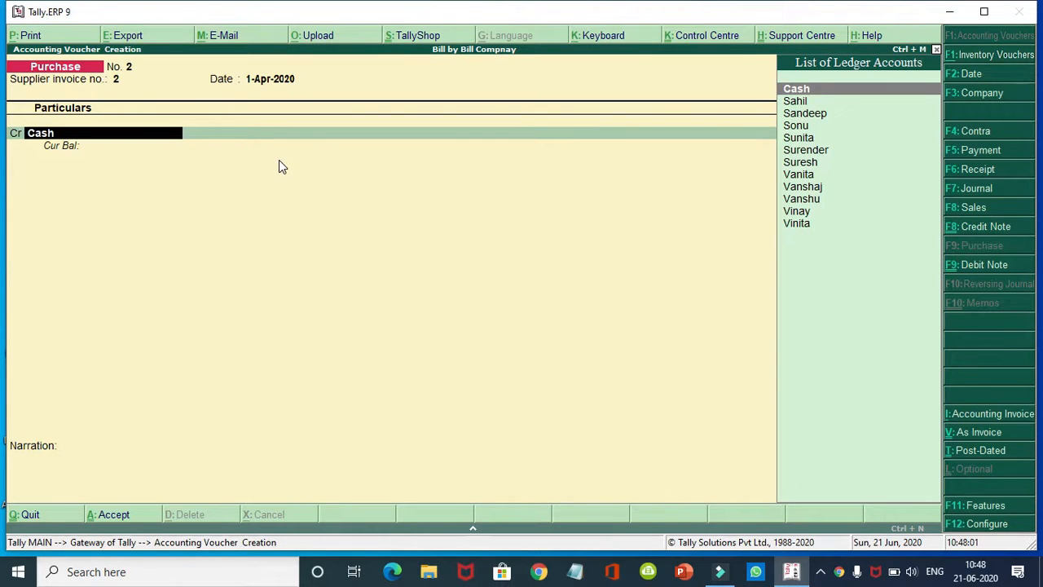
key("Down")
key("Down")
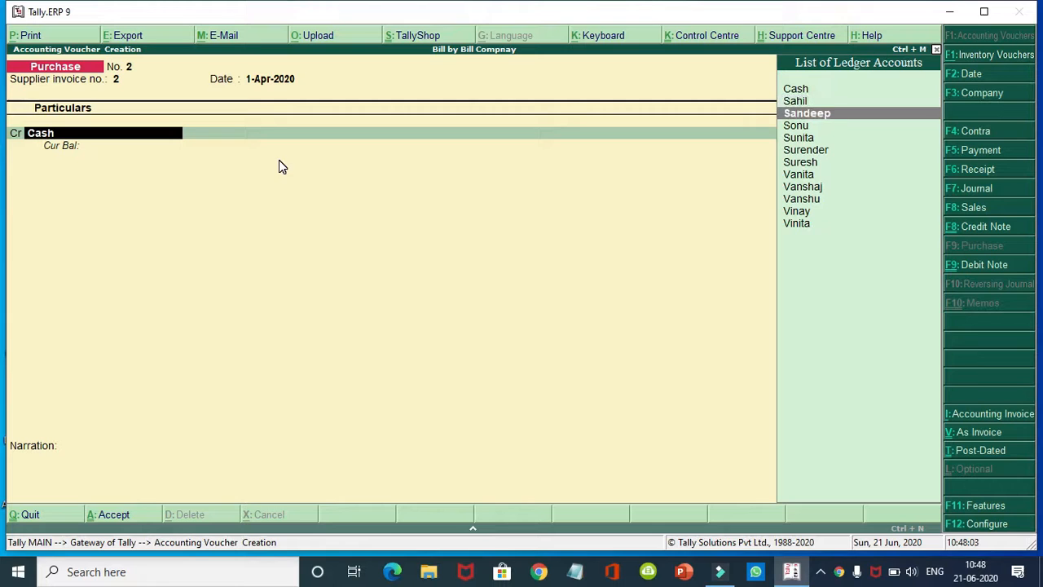
key("Return")
key("Return")
key("Return")
key("Return")
key("Return")
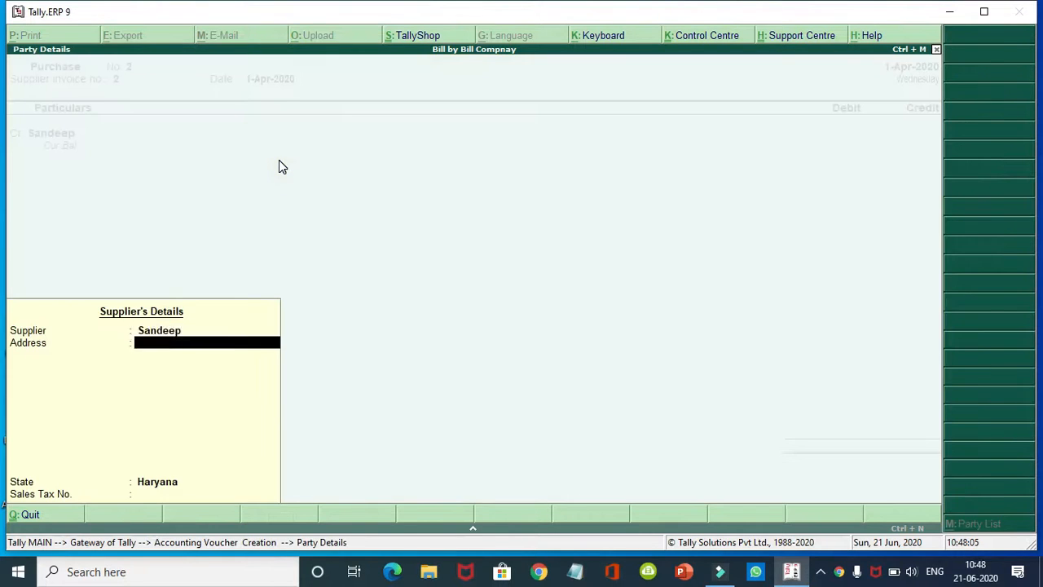
type("4000")
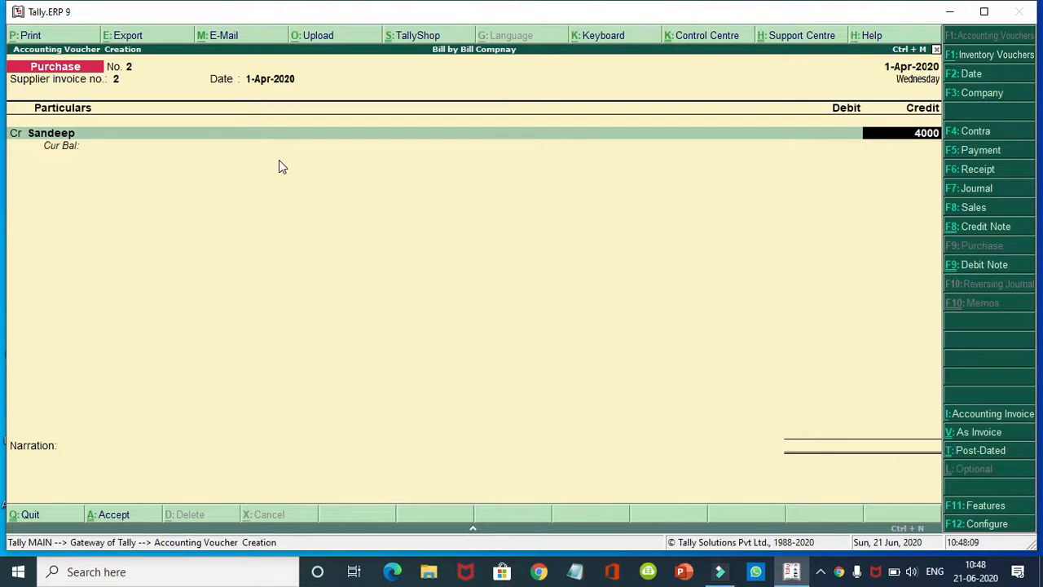
key("Return")
key("Up")
key("Up")
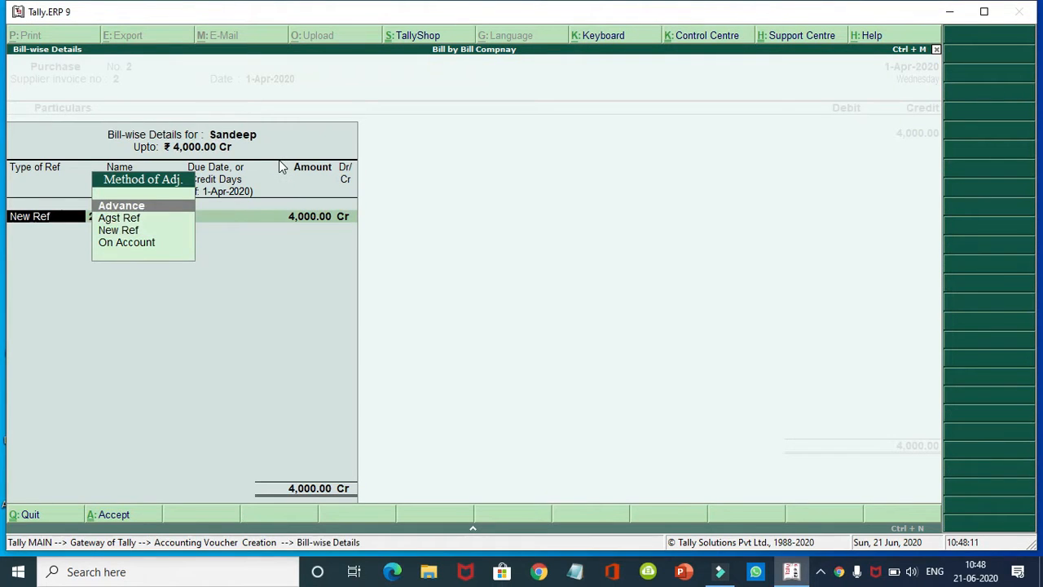
key("Return")
key("Return")
key("Return")
key("Return")
key("Return")
key("Return")
key("Return")
key("Return")
key("Return")
Step: Credit the next supplier 6,000 as Advance ref 3 against Purchase A/c and save voucher No. 3
key("Return")
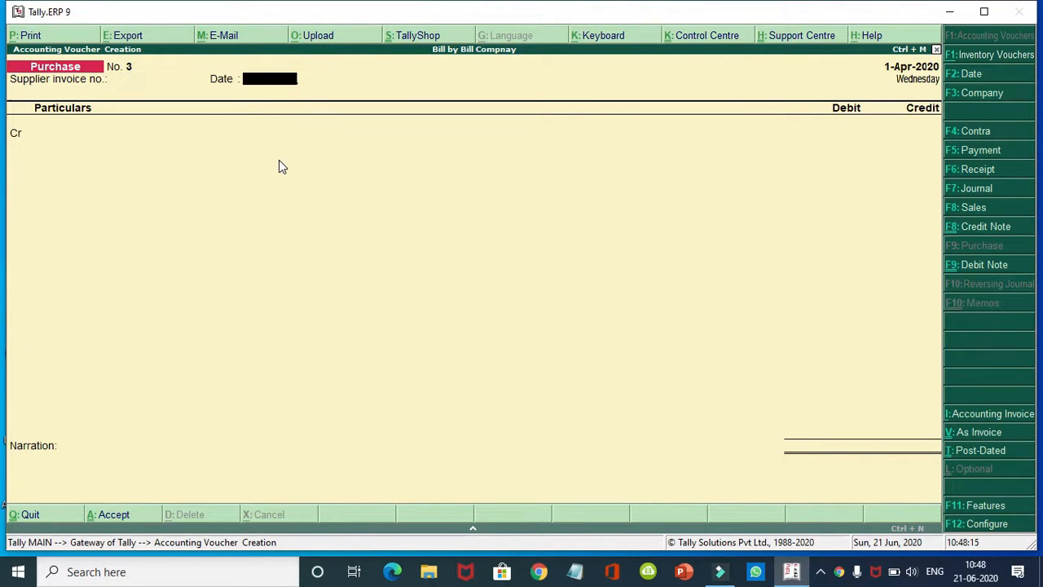
key("Return")
type("S")
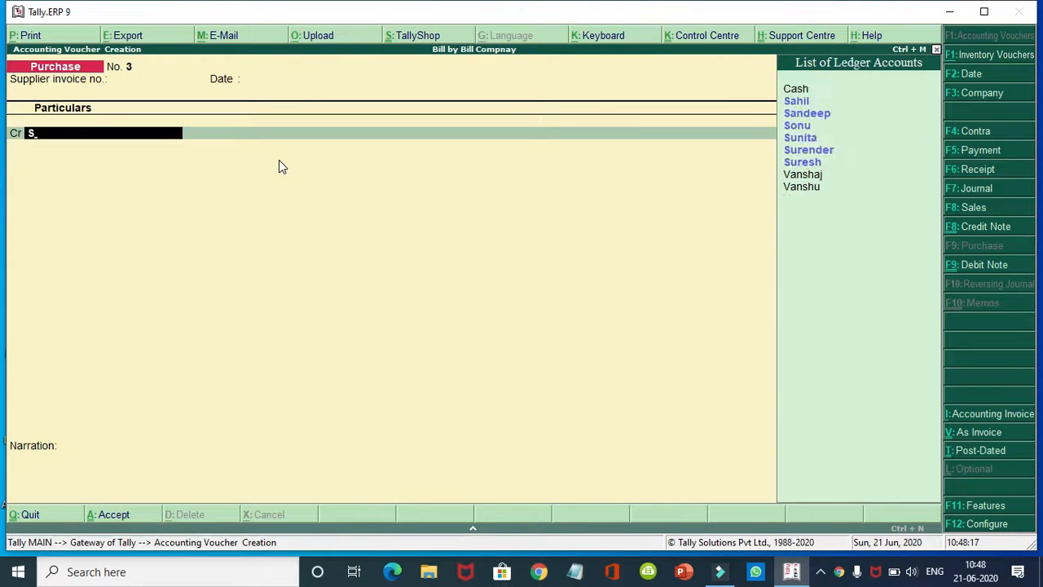
key("Down")
key("Down")
key("Down")
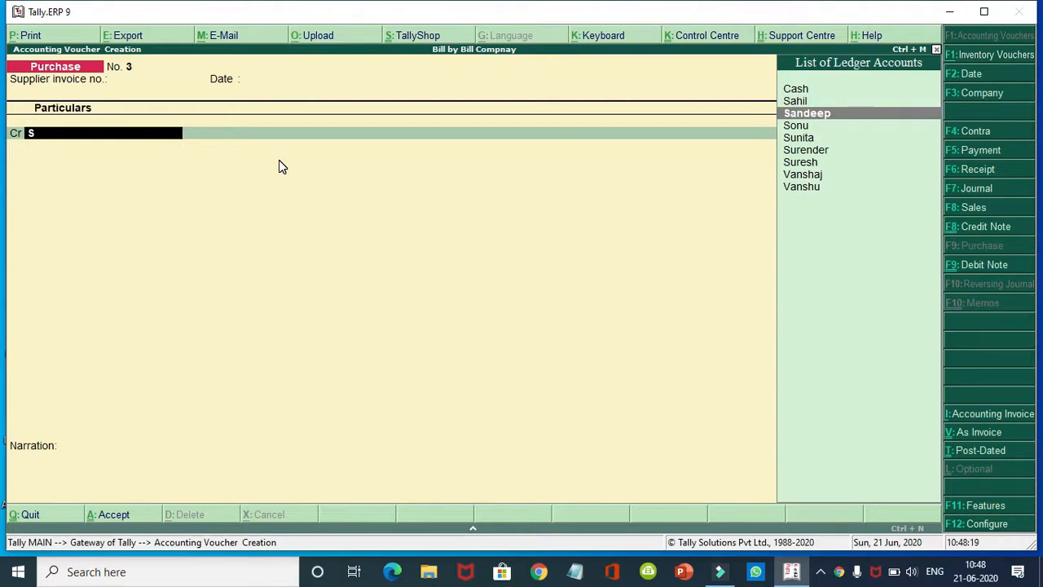
key("Return")
key("Return")
key("Return")
key("Return")
key("Return")
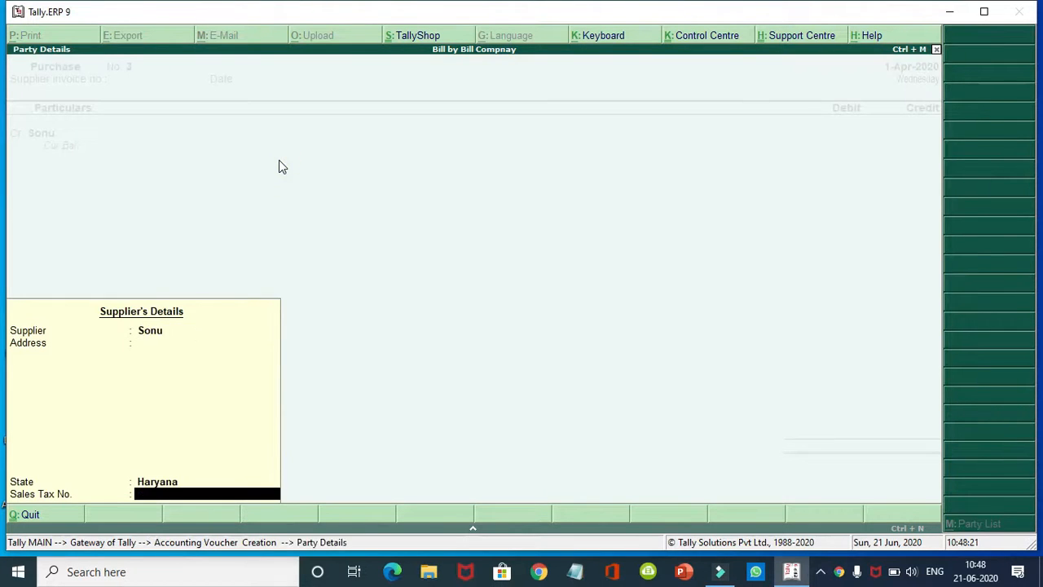
type("6000")
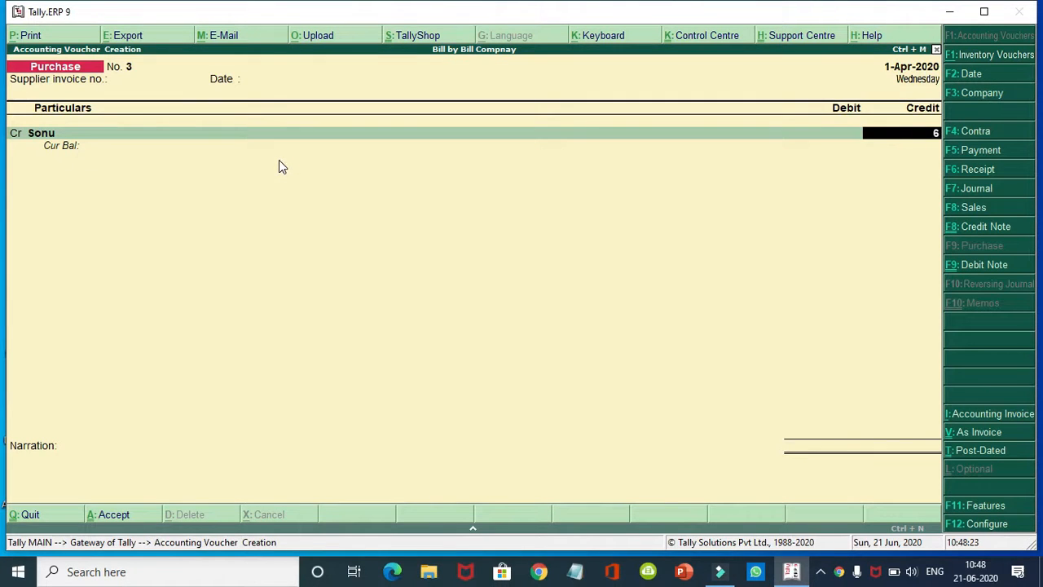
key("Return")
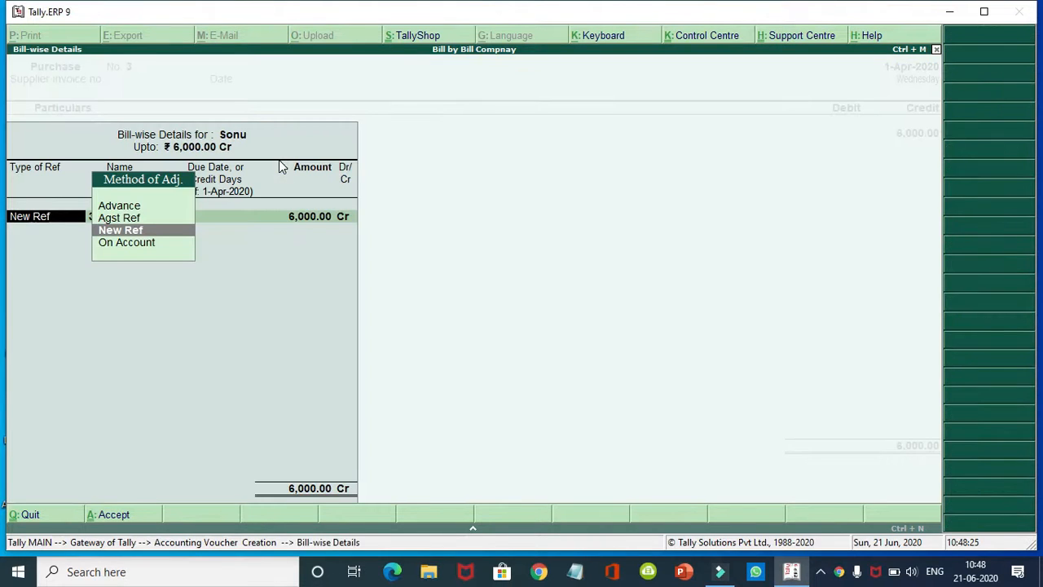
key("Up")
key("Up")
key("Return")
key("Return")
key("Return")
key("Return")
key("Return")
key("Return")
key("Return")
key("Return")
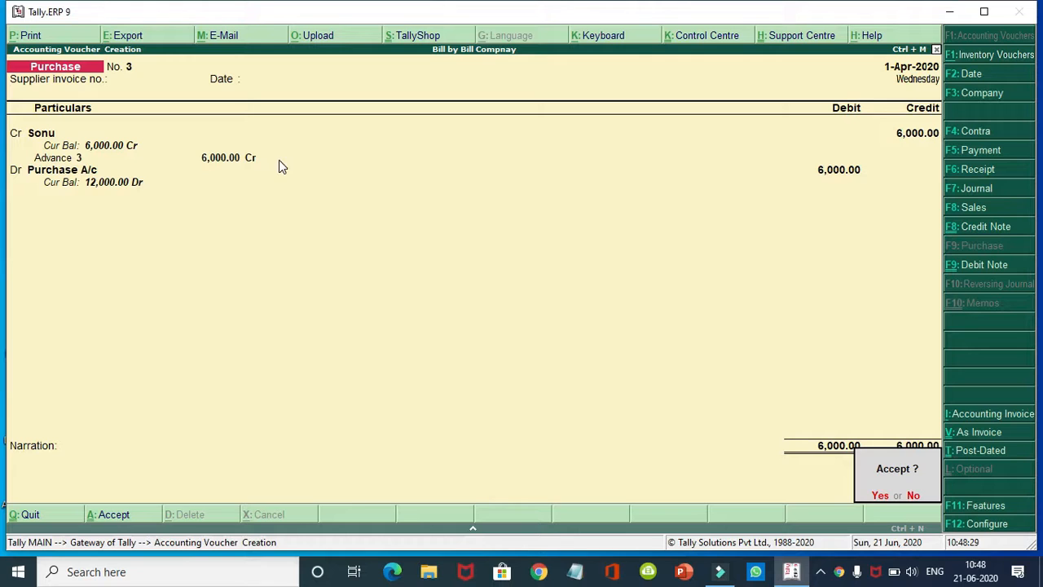
key("Return")
key("Return")
key("Return")
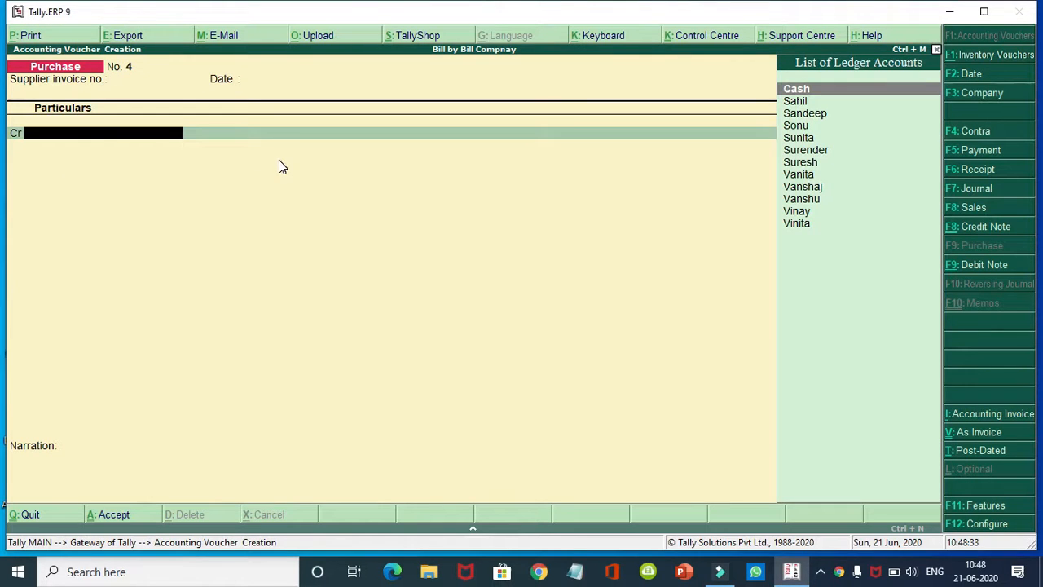
Step: Record purchase voucher No. 4 crediting a supplier 8,000 as Advance ref 4 against Purchase A/c
type("S")
key("Down")
key("Down")
key("Down")
key("Down")
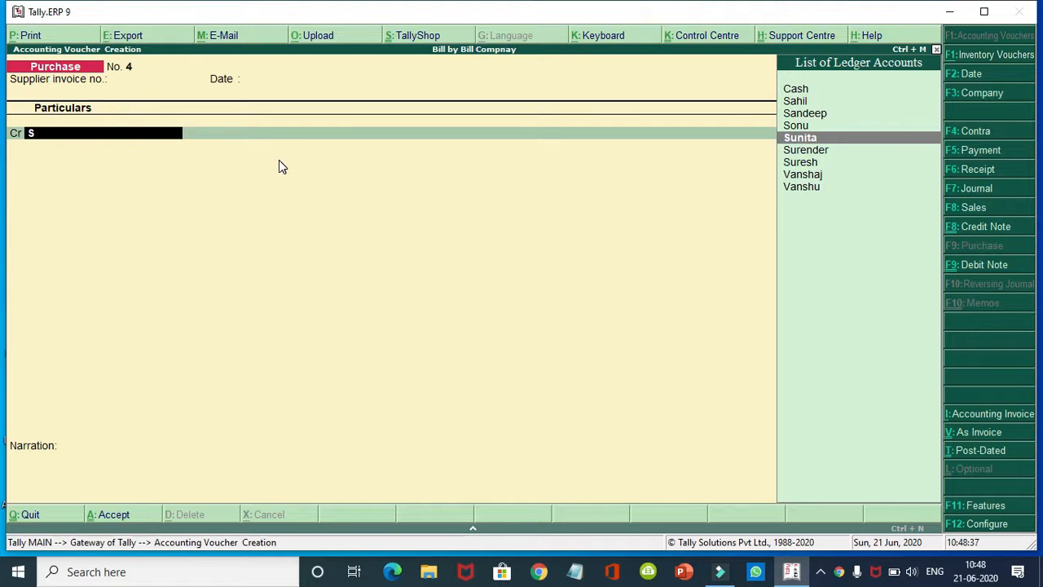
key("Return")
key("Return")
key("Return")
key("Return")
key("Return")
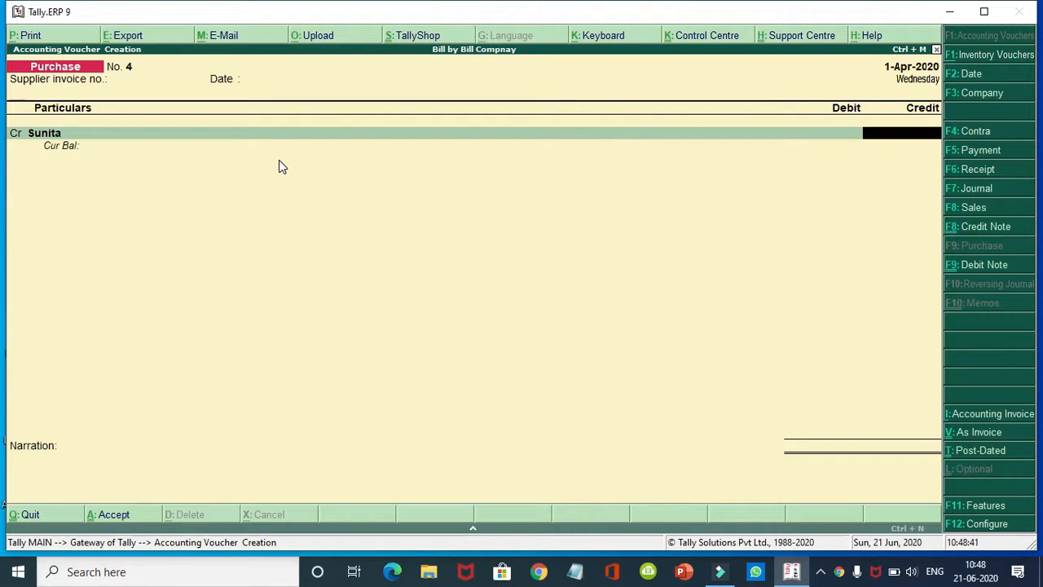
type("8000")
key("Return")
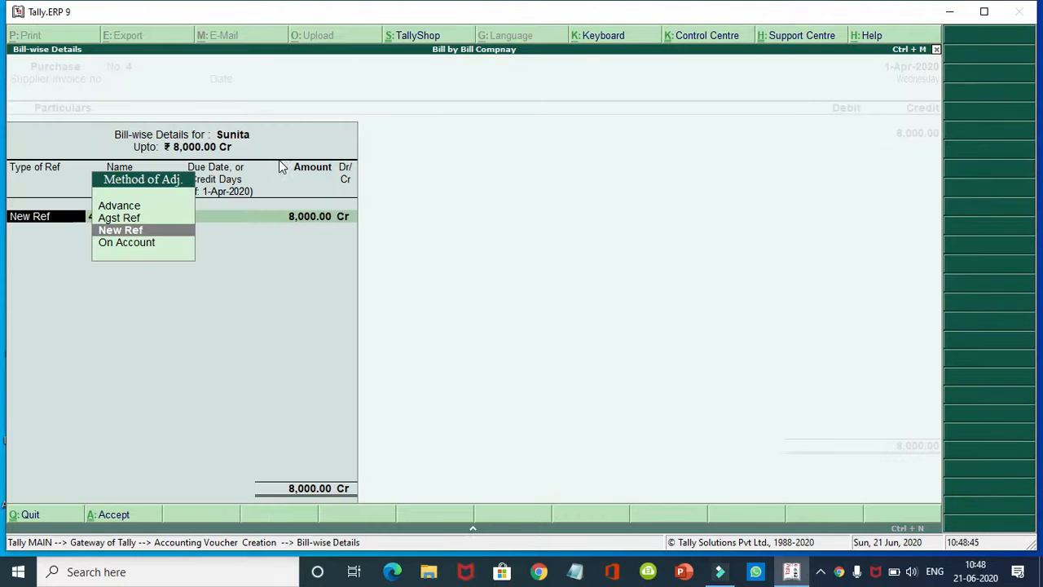
key("Up")
key("Up")
key("Return")
key("Return")
key("Return")
key("Return")
key("Return")
key("Return")
key("Return")
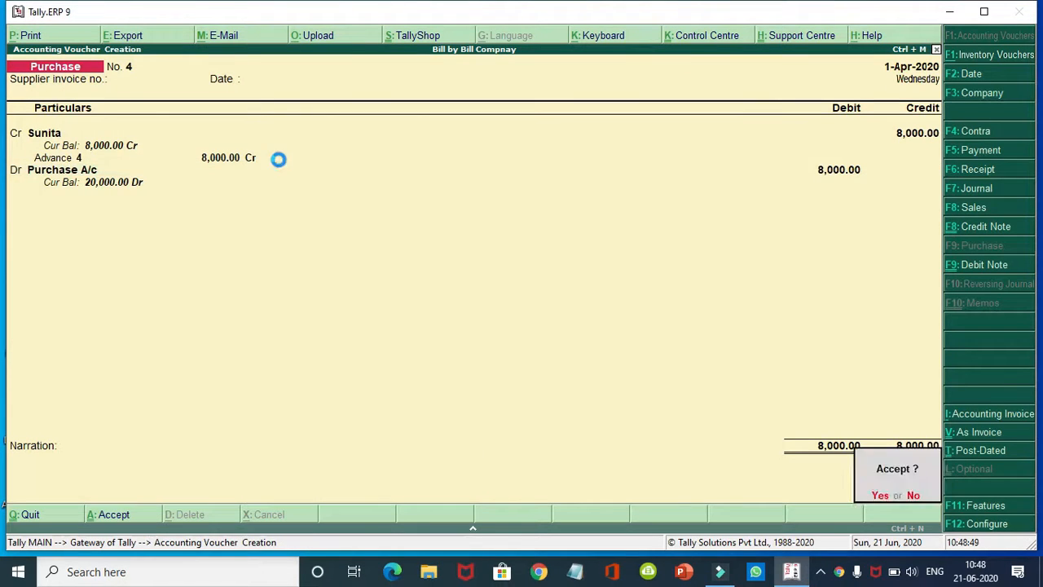
key("Return")
key("Return")
key("Return")
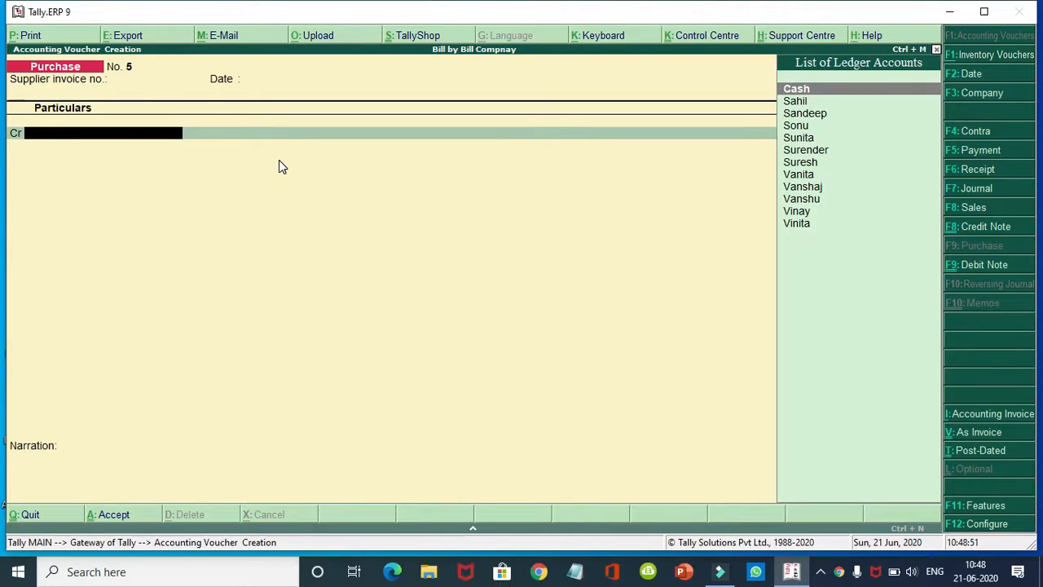
Step: Record purchase voucher No. 5 crediting the next supplier 10,000 as Advance ref 5 against Purchase A/c
type("S")
key("Down")
key("Down")
key("Down")
key("Down")
key("Down")
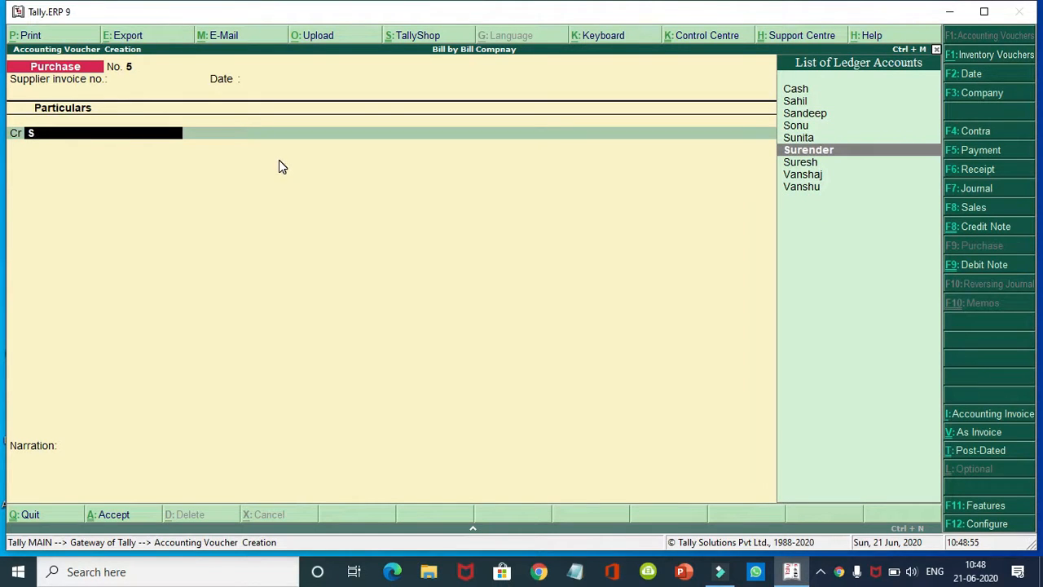
key("Return")
key("Return")
key("Return")
key("Return")
key("Return")
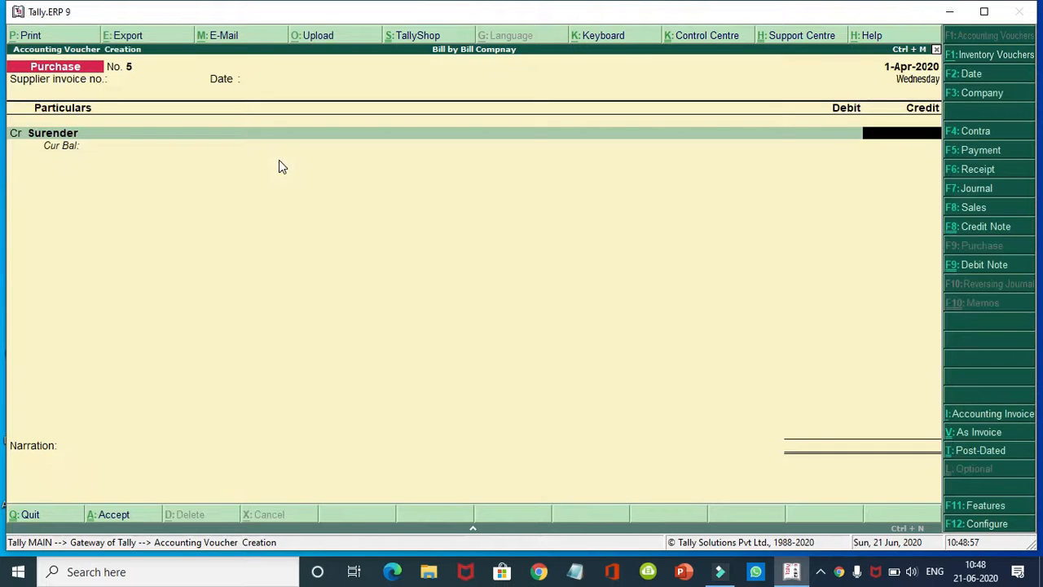
type("10,000")
key("Return")
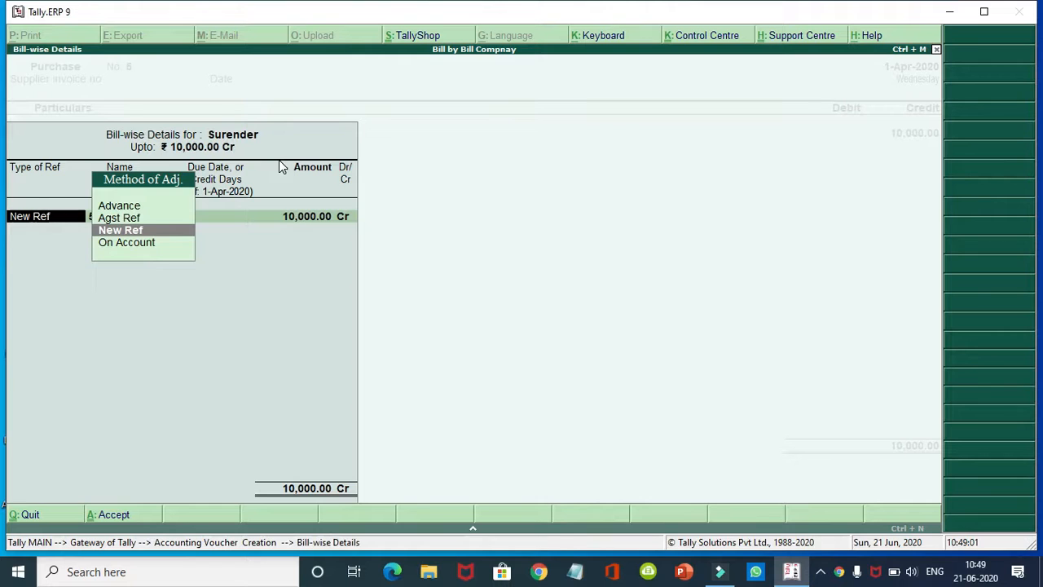
key("Up")
key("Up")
key("Return")
key("Return")
key("Return")
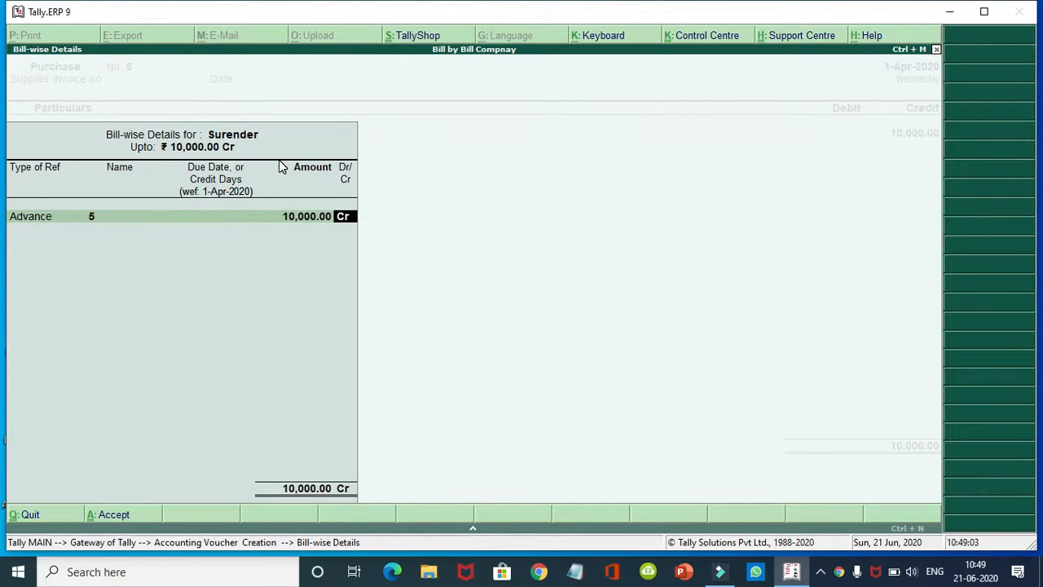
key("Return")
key("Return")
key("Return")
key("Return")
key("Return")
key("Return")
key("Return")
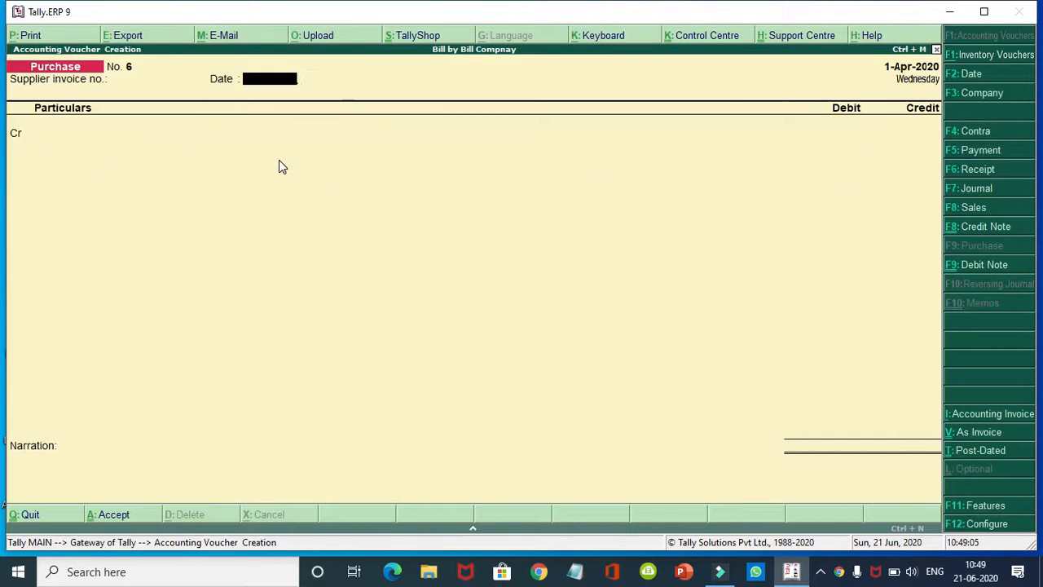
key("Return")
key("Return")
Step: Credit another supplier 12,000 as Advance ref 6 against Purchase A/c and save voucher No. 6
key("Escape")
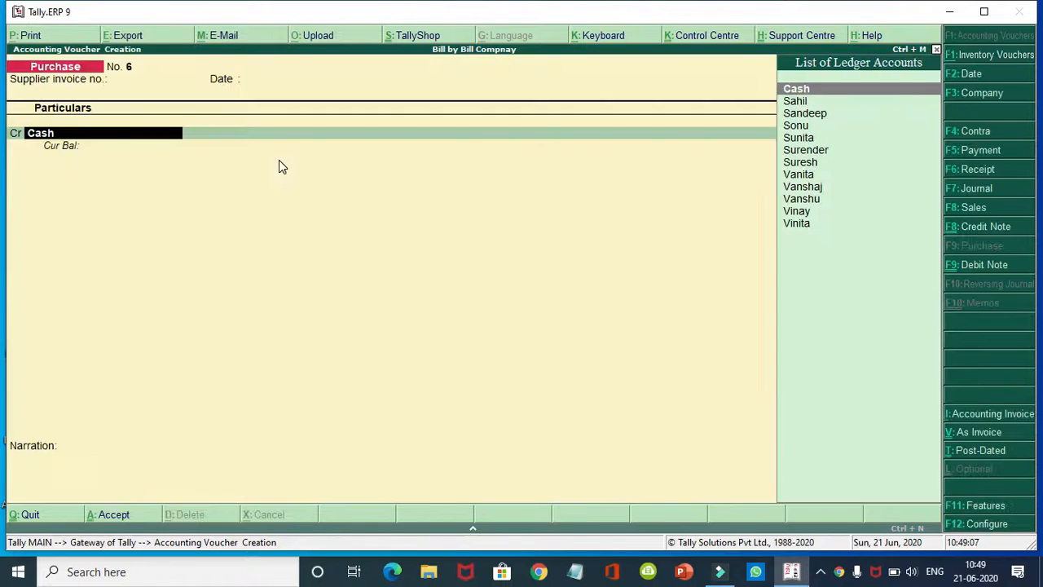
type("Su")
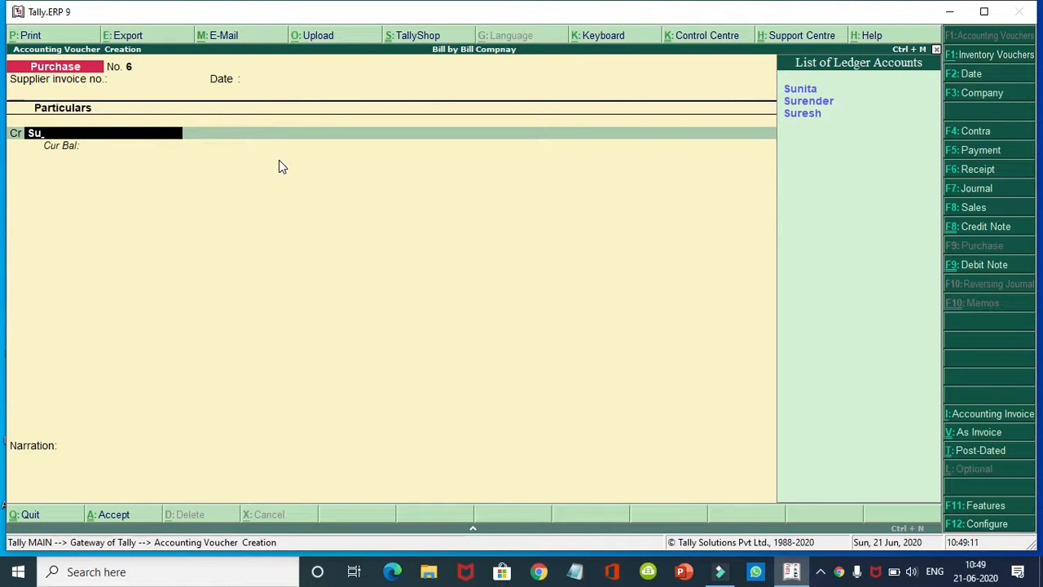
key("Down")
key("Down")
key("Return")
key("Return")
key("Return")
key("Return")
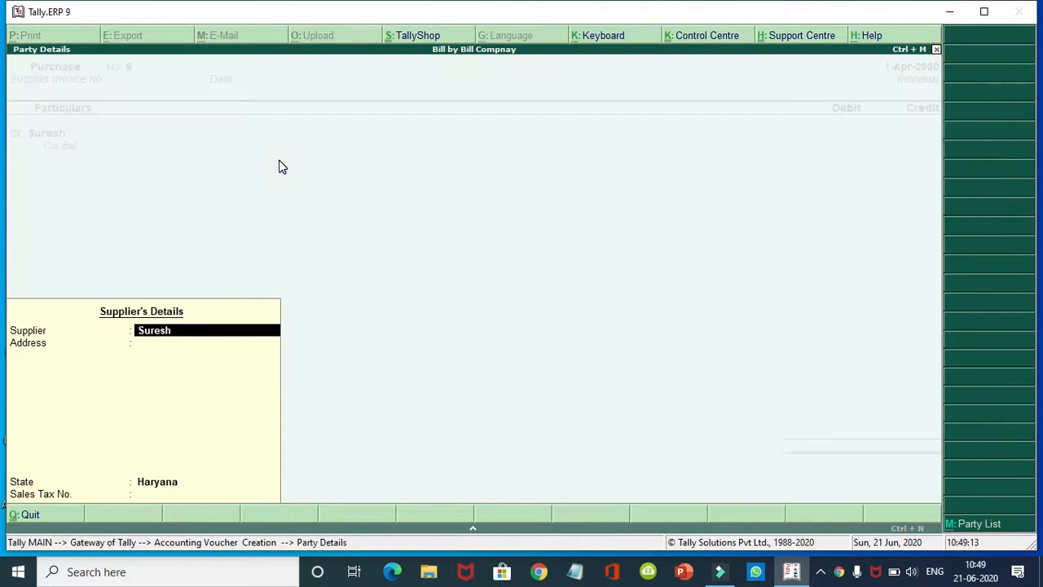
type("12000")
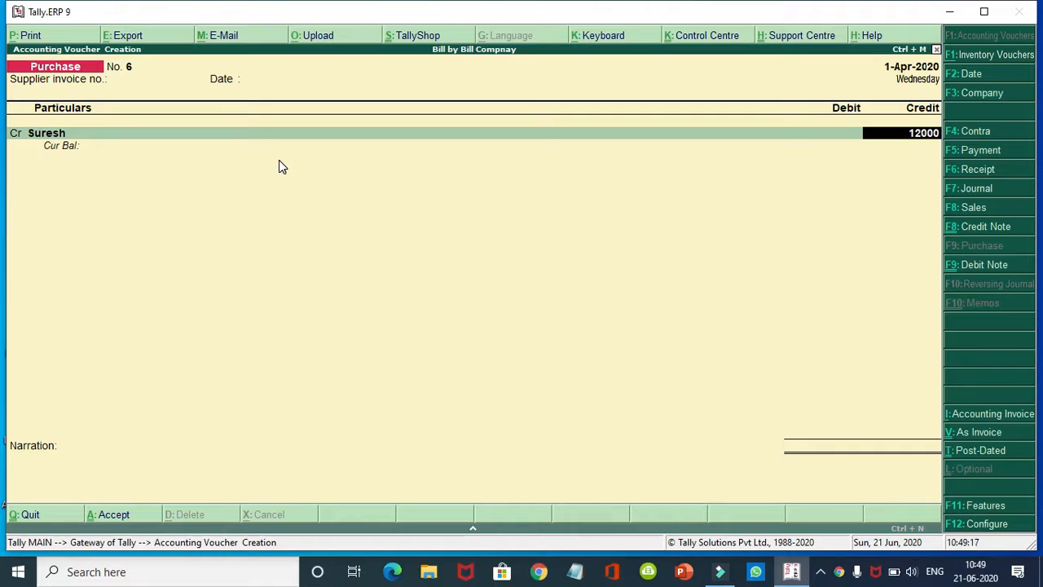
key("Return")
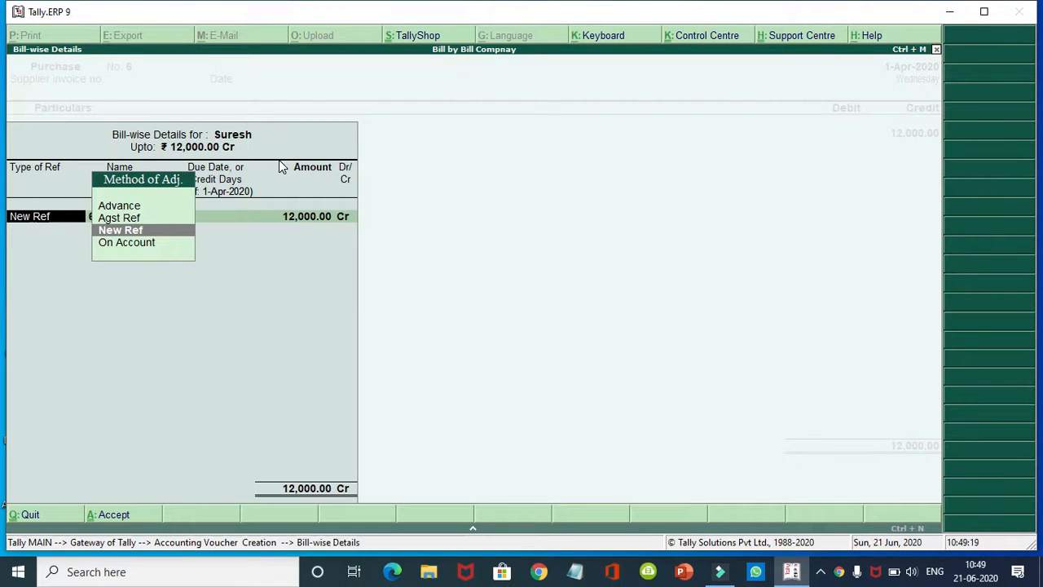
key("Up")
key("Up")
key("Return")
key("Return")
key("Return")
key("Return")
key("Return")
key("Return")
key("Return")
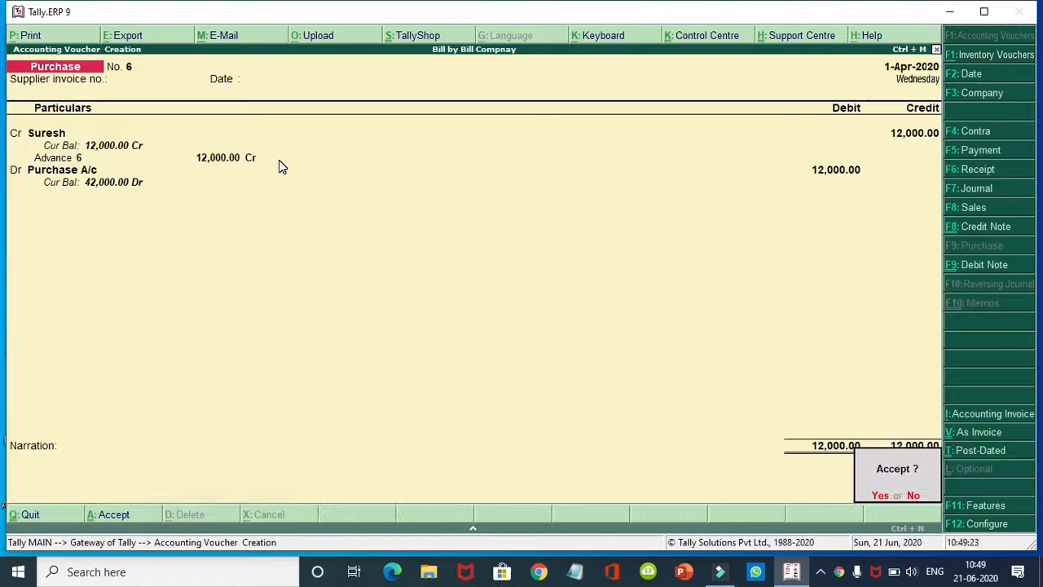
key("Return")
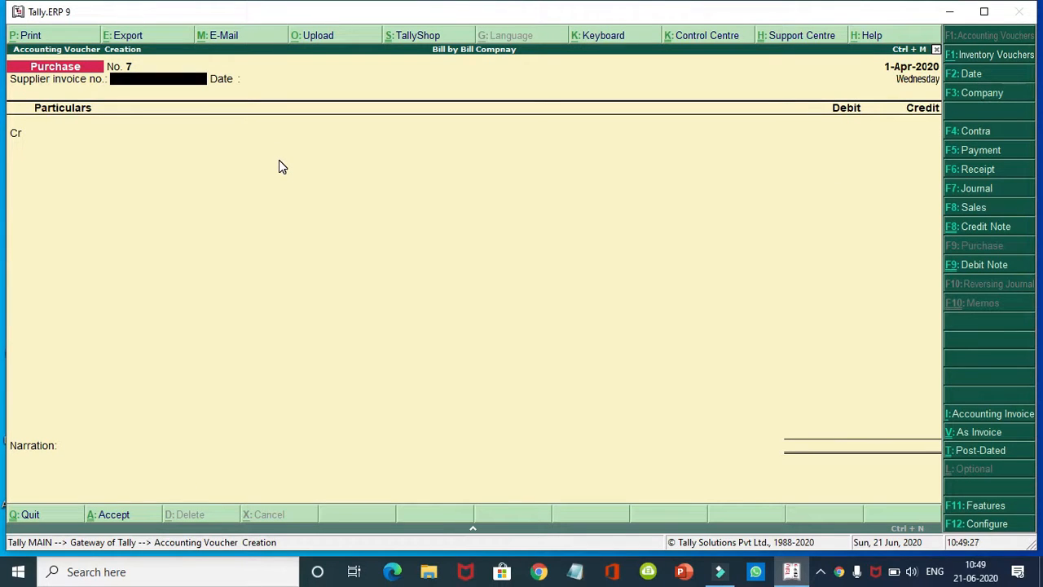
key("F8")
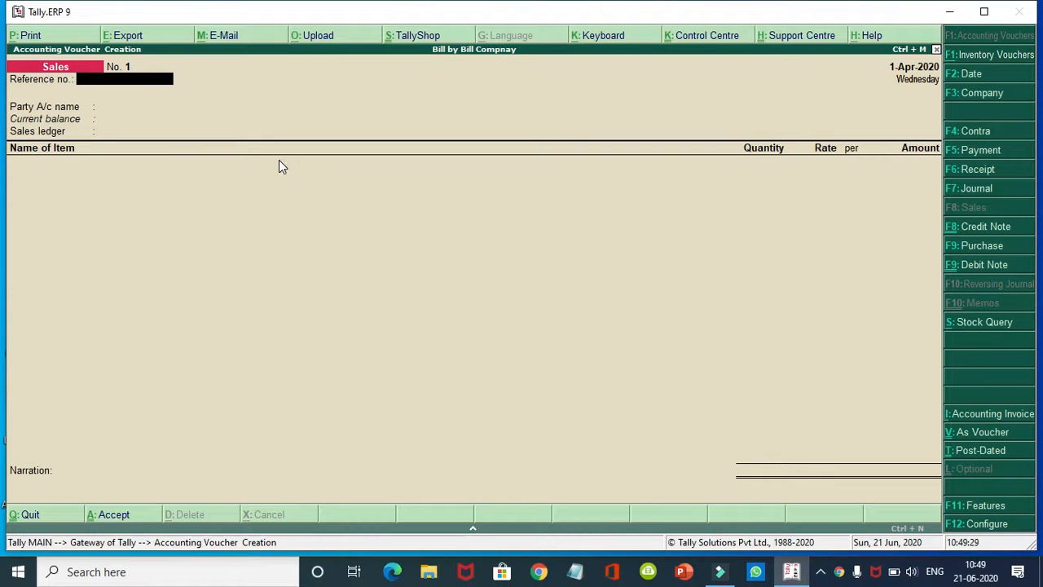
Step: Switch the sales entry to voucher mode and debit the customer ledger 1,000
key("ctrl+v")
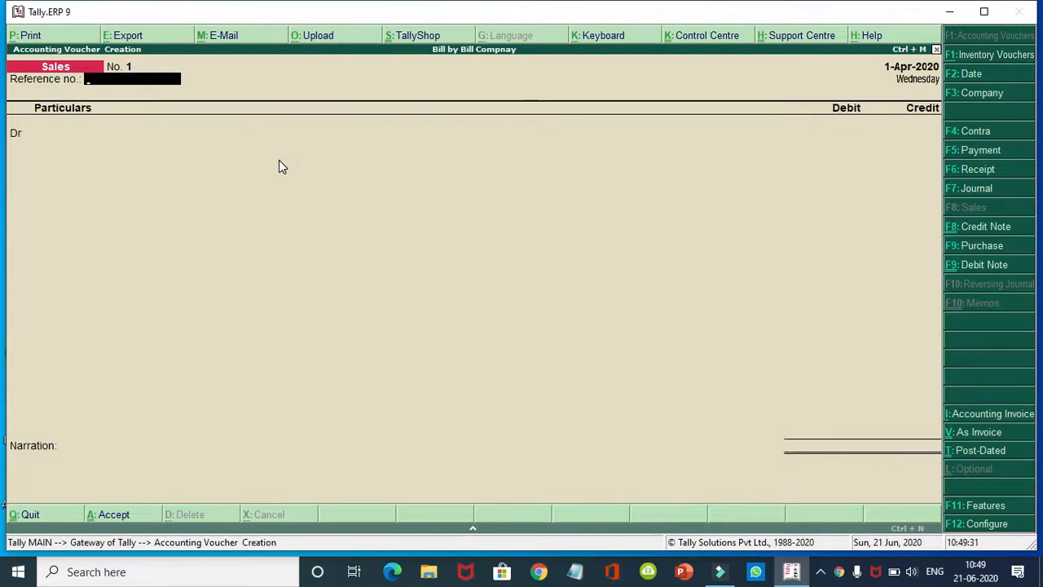
key("Return")
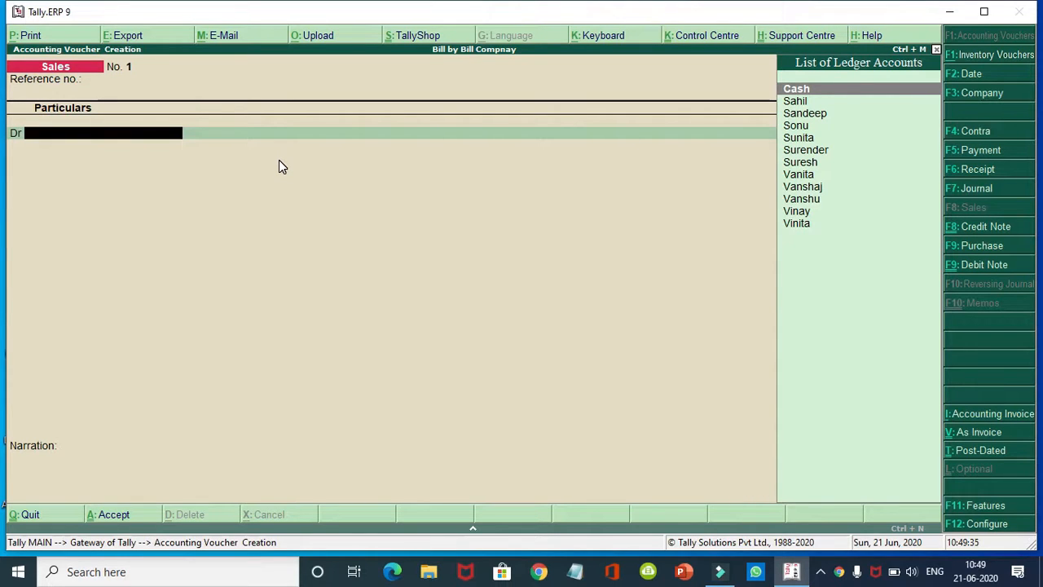
key("Down")
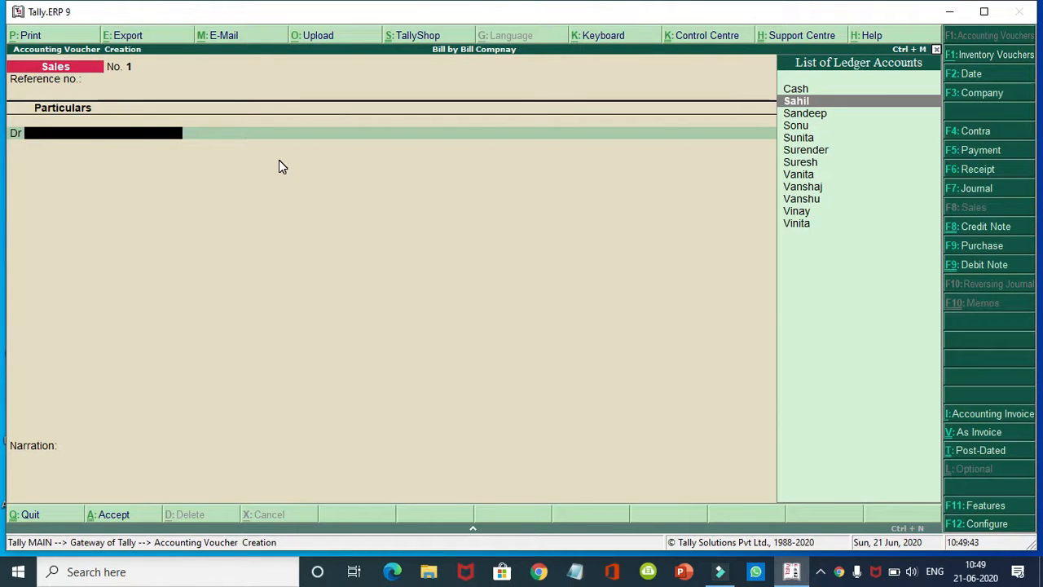
key("Down")
key("Down")
key("Down")
key("Down")
key("Down")
key("Down")
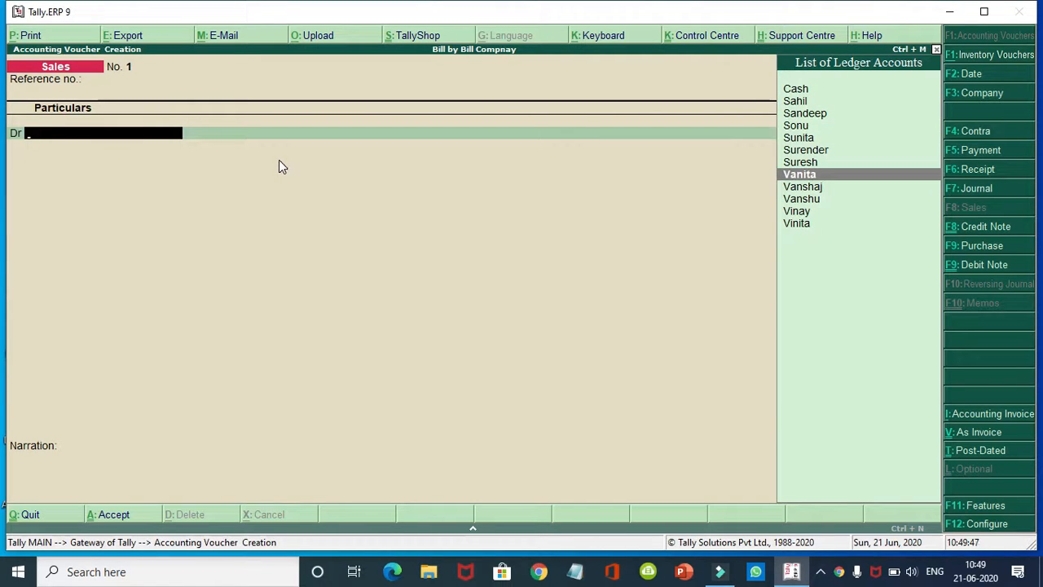
key("Return")
key("Return")
key("Return")
key("Return")
key("Return")
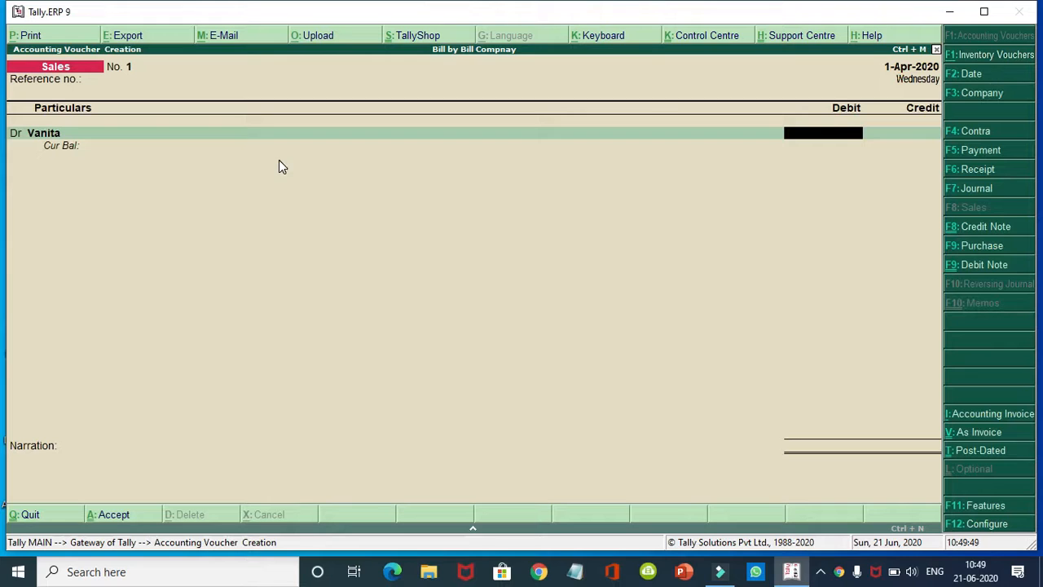
type("1")
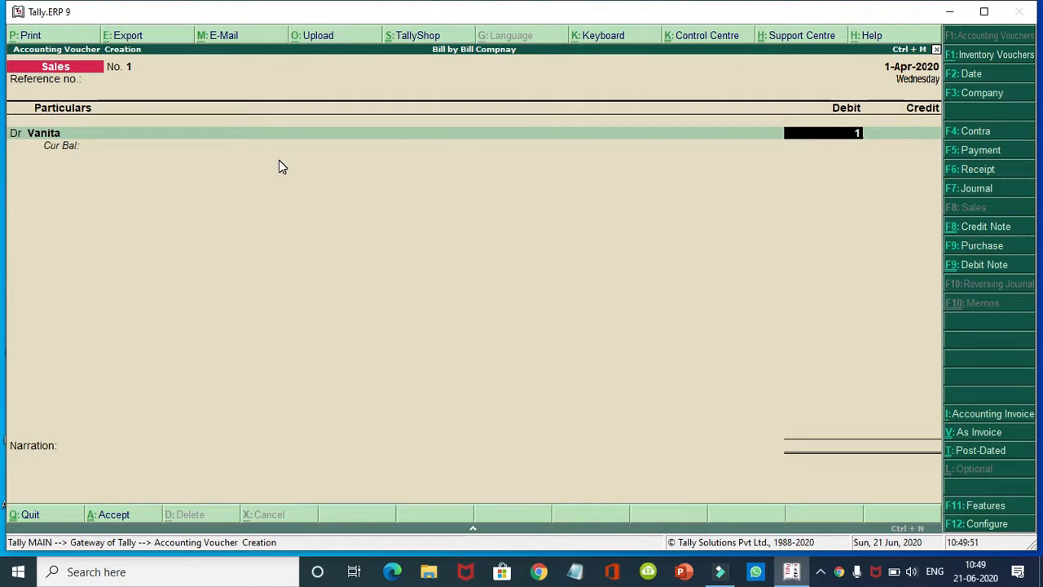
type("0000")
key("BackSpace")
key("Return")
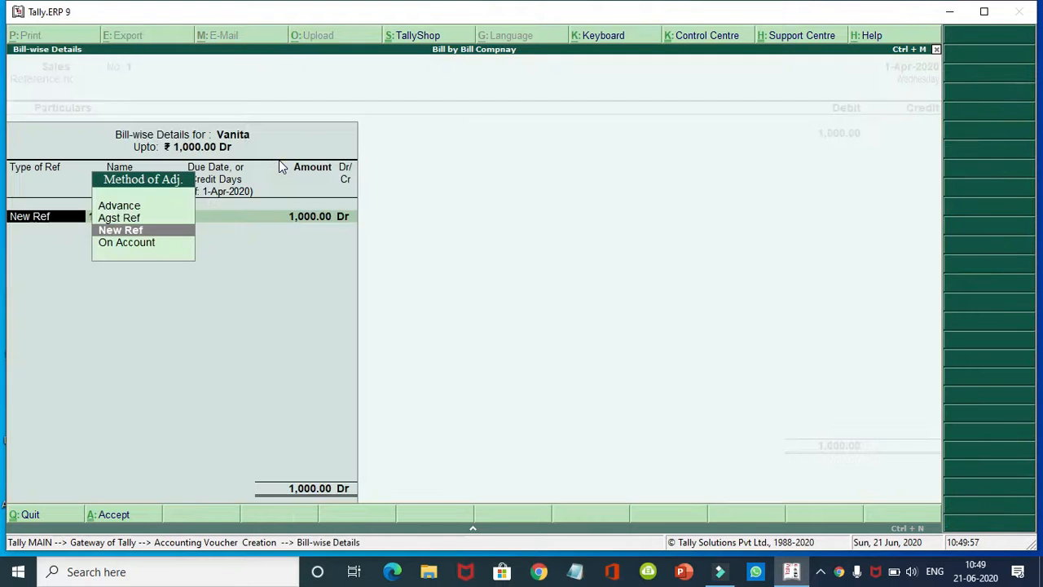
Step: Mark the bill as Advance ref 1, credit Sale A/c, save, and give voucher 2 reference number 2
key("Up")
key("Up")
key("Return")
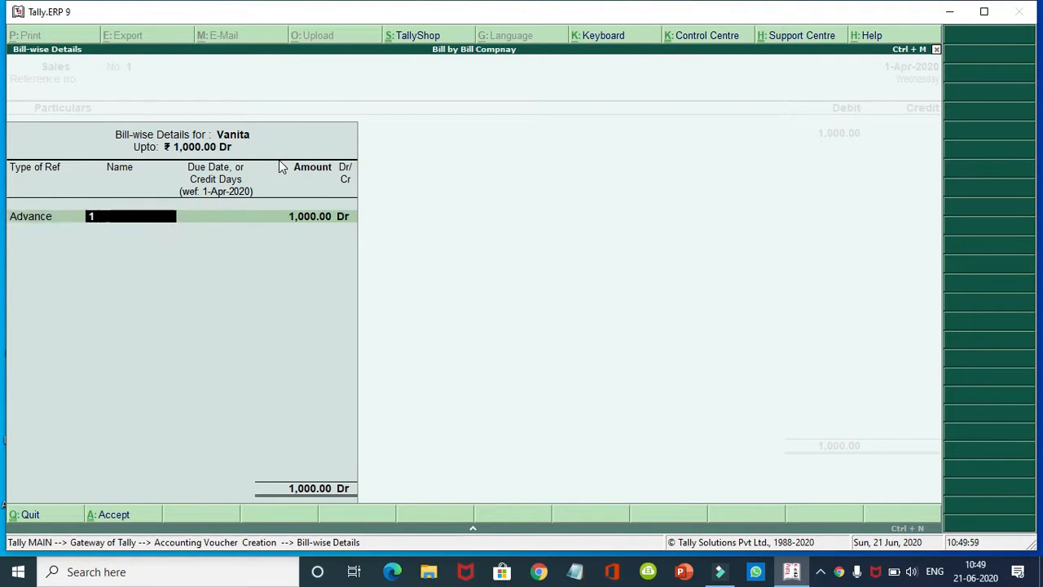
key("Return")
key("Return")
key("Return")
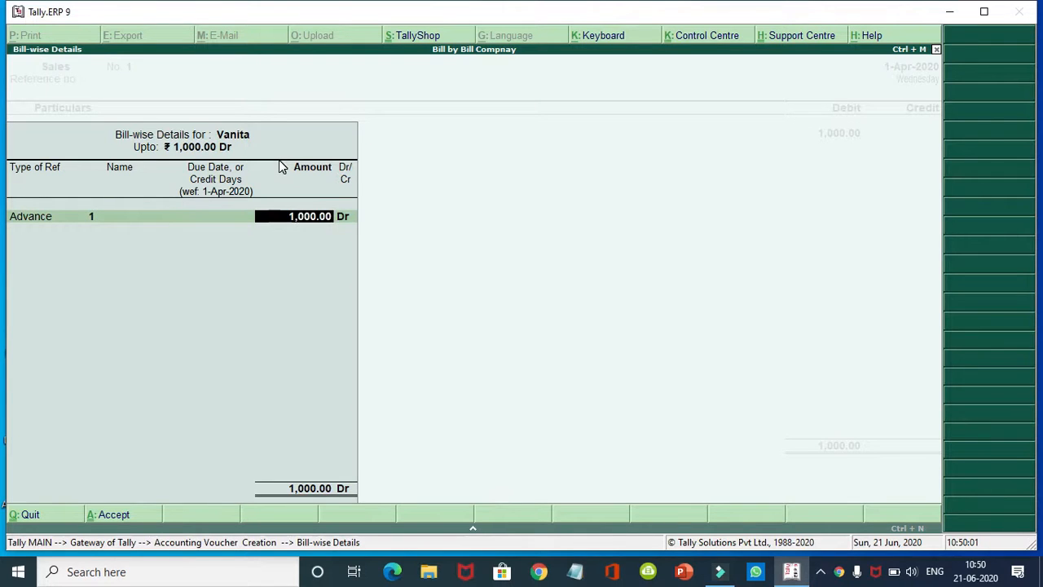
key("Return")
key("Return")
key("Return")
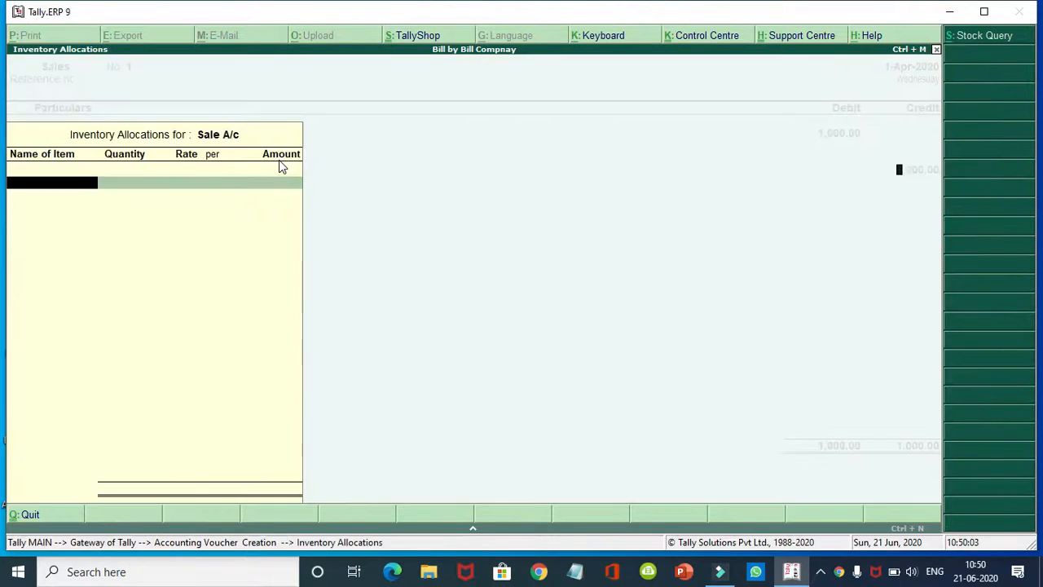
key("Return")
key("Return")
key("Return")
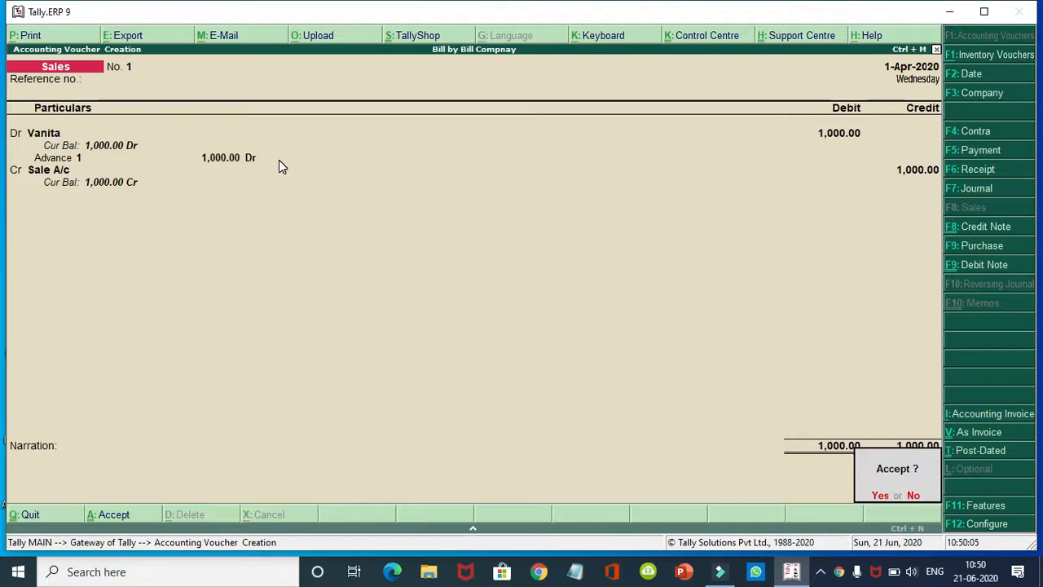
key("y")
type("2")
key("Return")
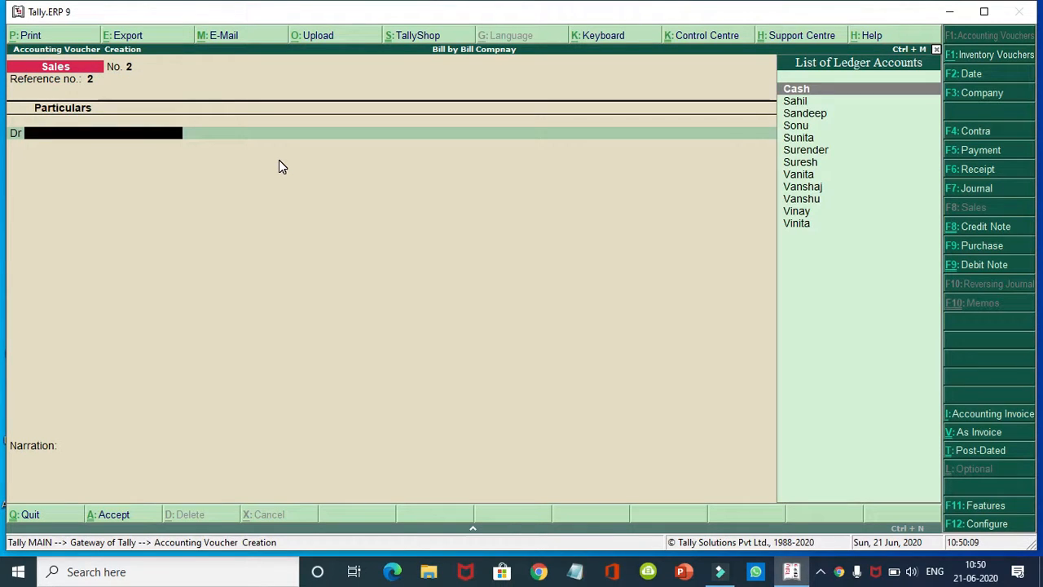
Step: Debit the next customer 2,000 as Advance ref 2, credit Sale A/c, and save sales voucher 2
key("Down")
key("Down")
key("Down")
key("Down")
key("Down")
key("Down")
key("Down")
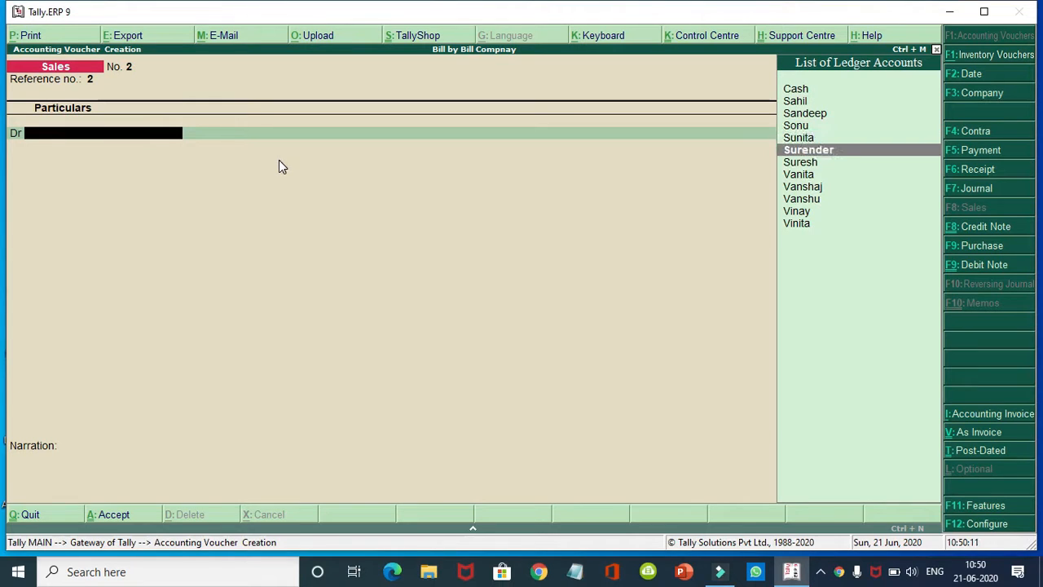
key("Down")
key("Return")
key("Return")
key("Return")
key("Return")
key("Return")
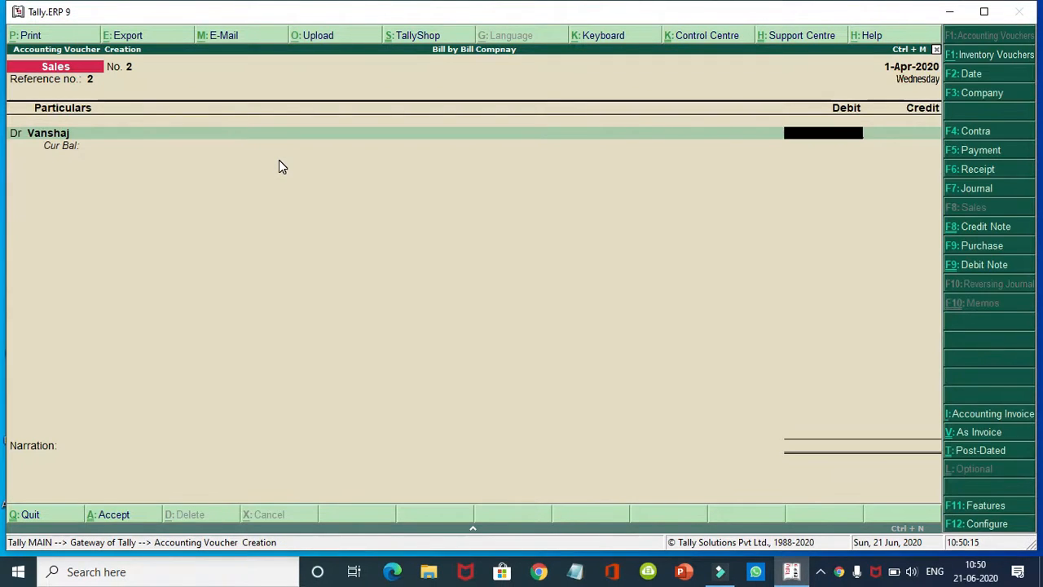
type("2000")
key("Return")
key("Up")
key("Up")
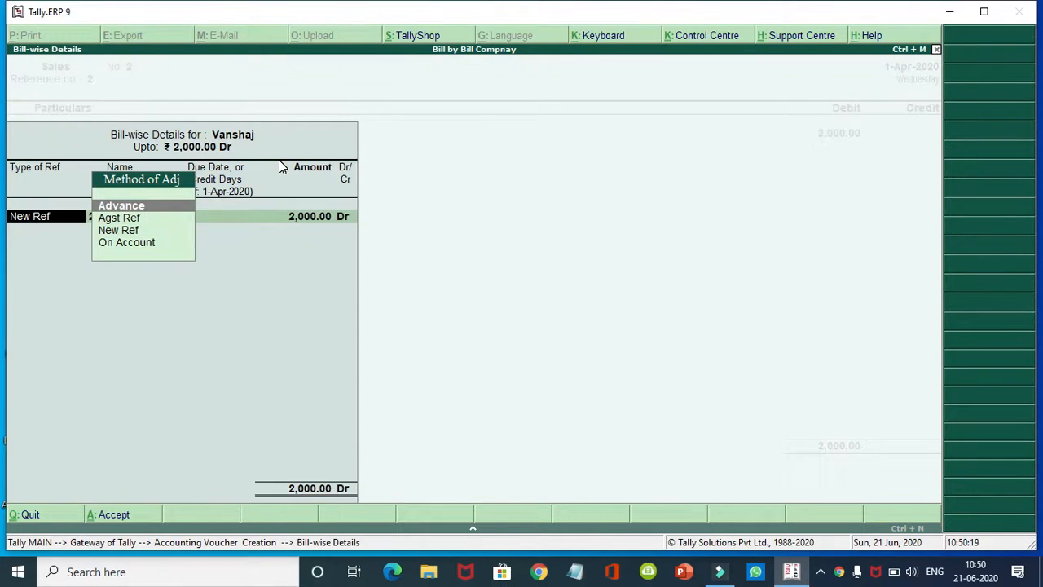
key("Return")
key("Return")
key("Return")
key("Return")
key("Return")
key("Return")
key("Return")
key("Return")
key("Return")
key("Return")
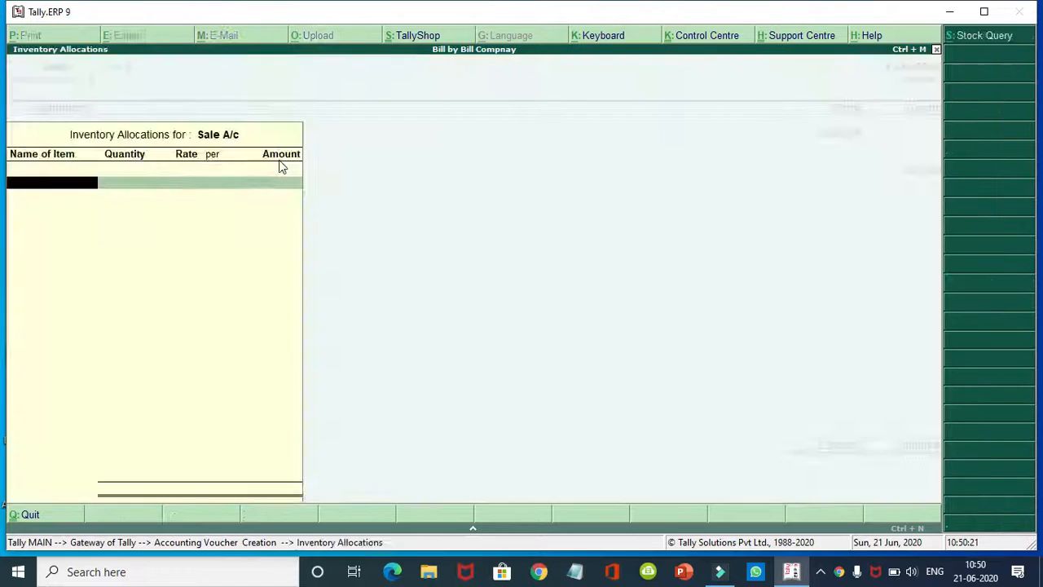
key("Return")
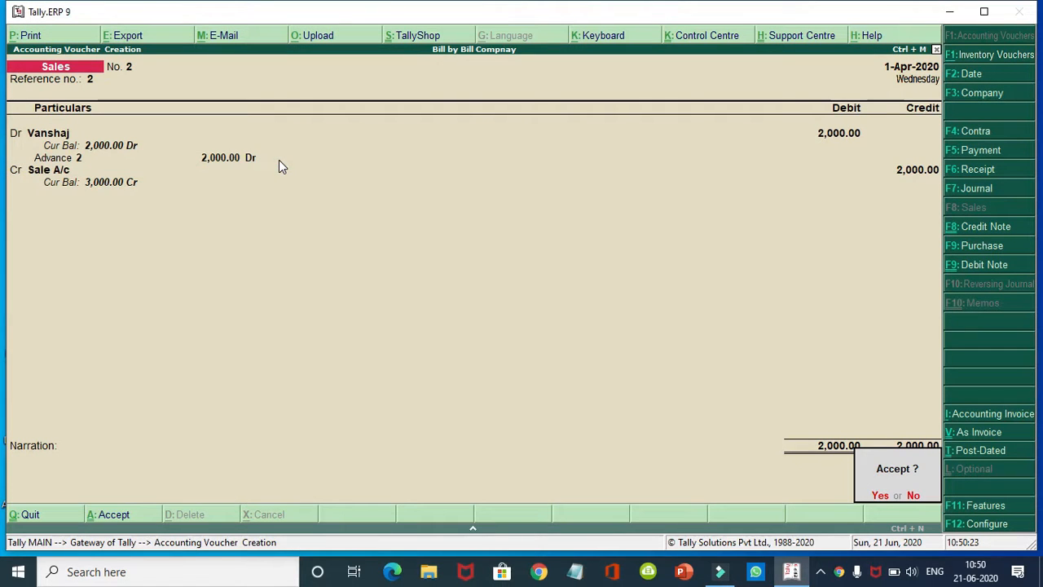
key("Return")
key("Return")
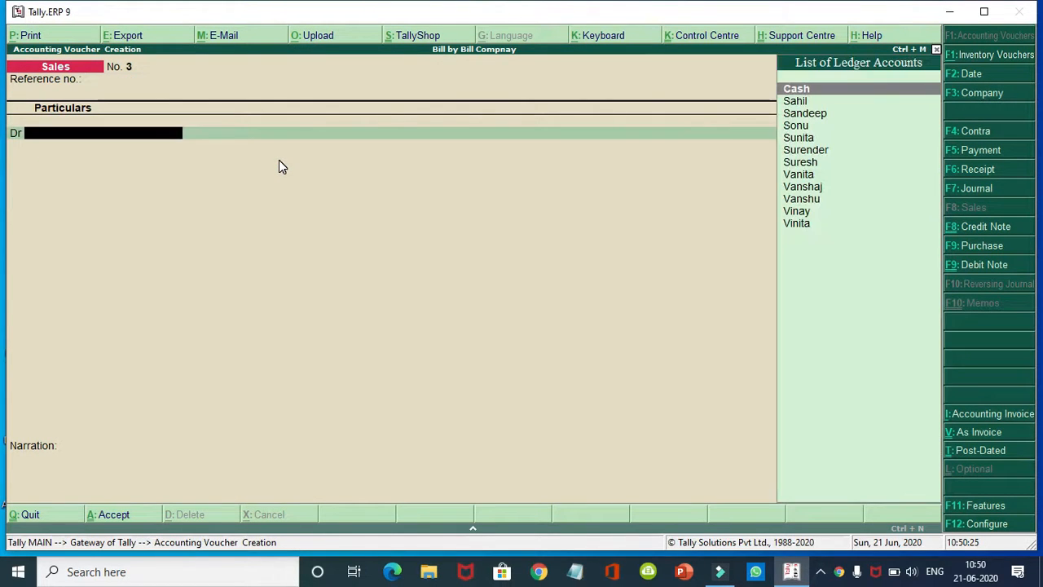
Step: Complete sales voucher No. 3, debiting the next customer 3,000
type("S")
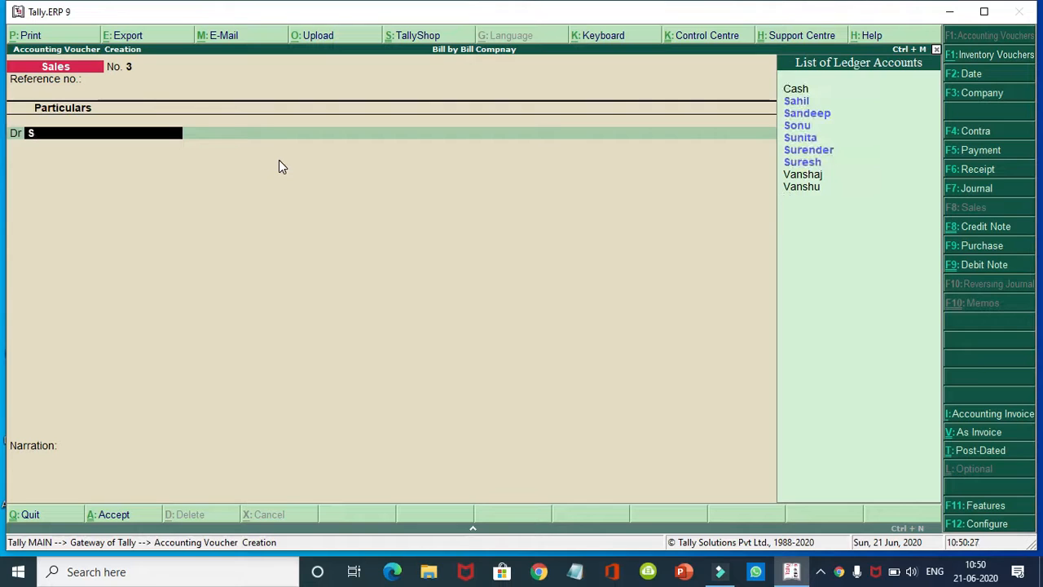
key("BackSpace")
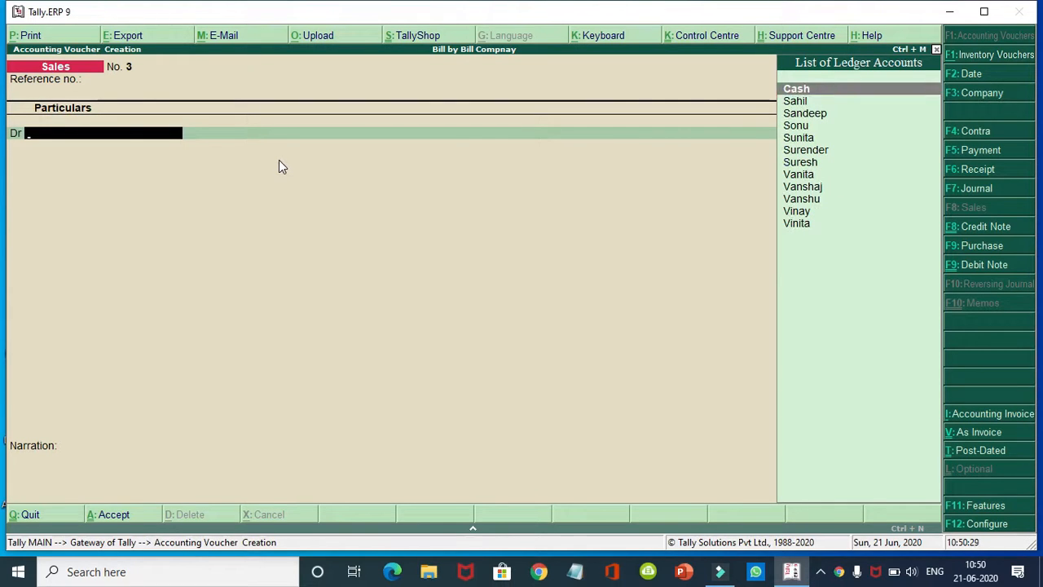
key("Down")
key("Down")
key("Down")
key("Down")
key("Down")
key("Down")
key("Down")
key("Down")
key("Down")
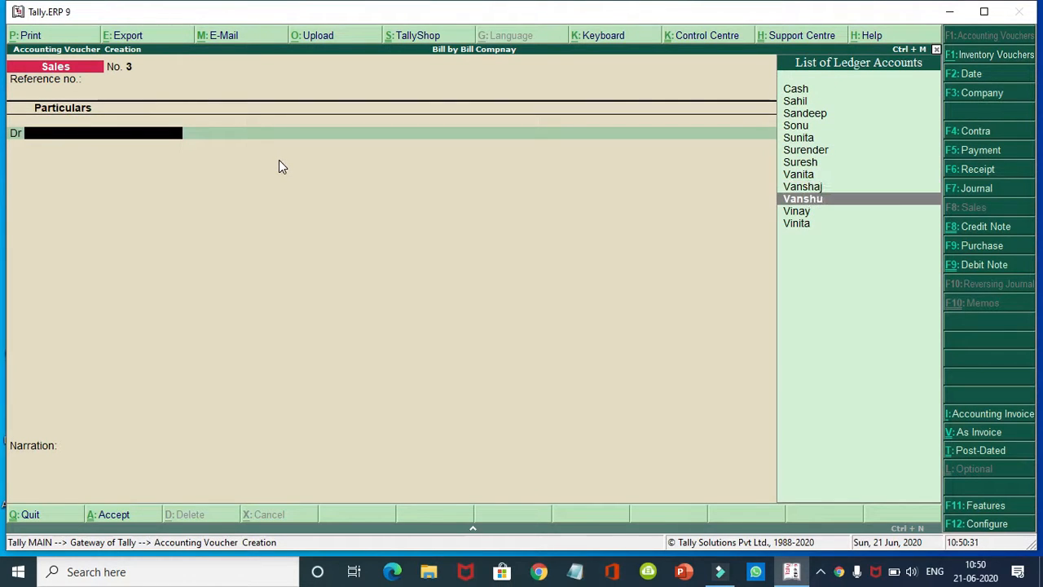
key("Return")
key("Return")
key("Return")
key("Return")
key("Return")
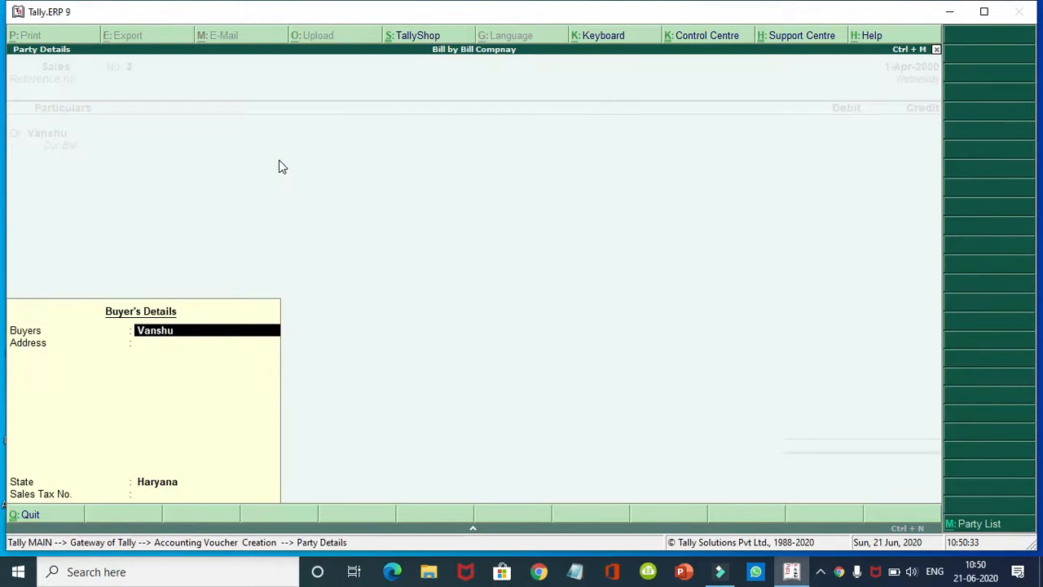
type("3,00")
type("000")
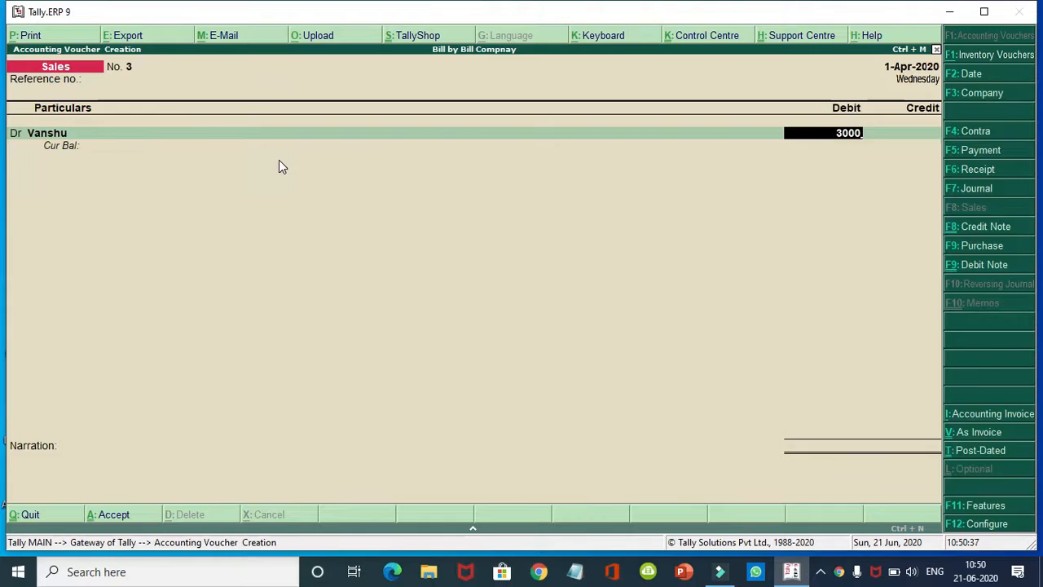
key("Return")
key("Return")
key("Return")
key("Return")
key("Return")
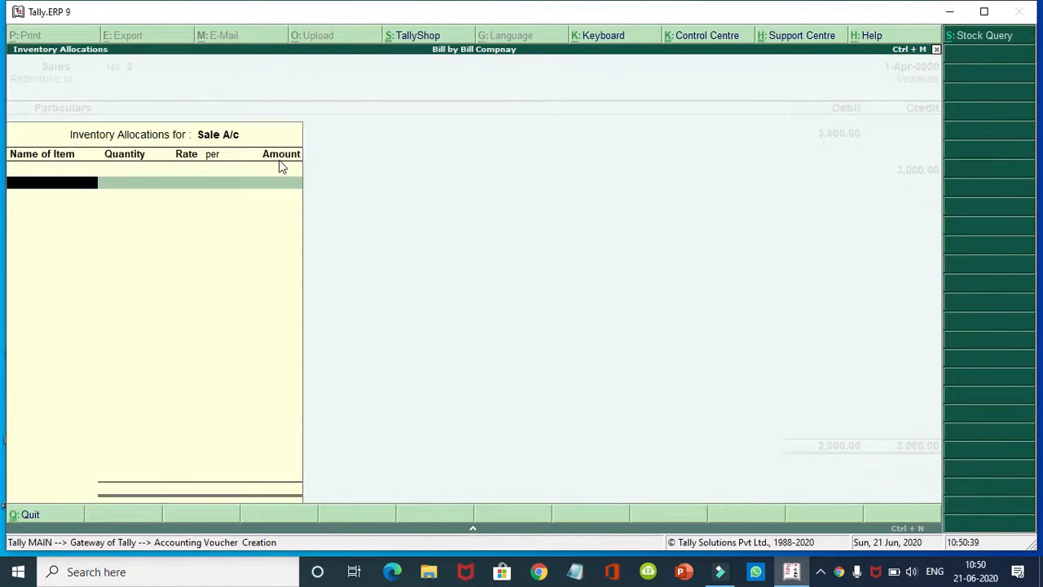
key("Return")
key("Return")
key("Return")
key("Return")
key("Return")
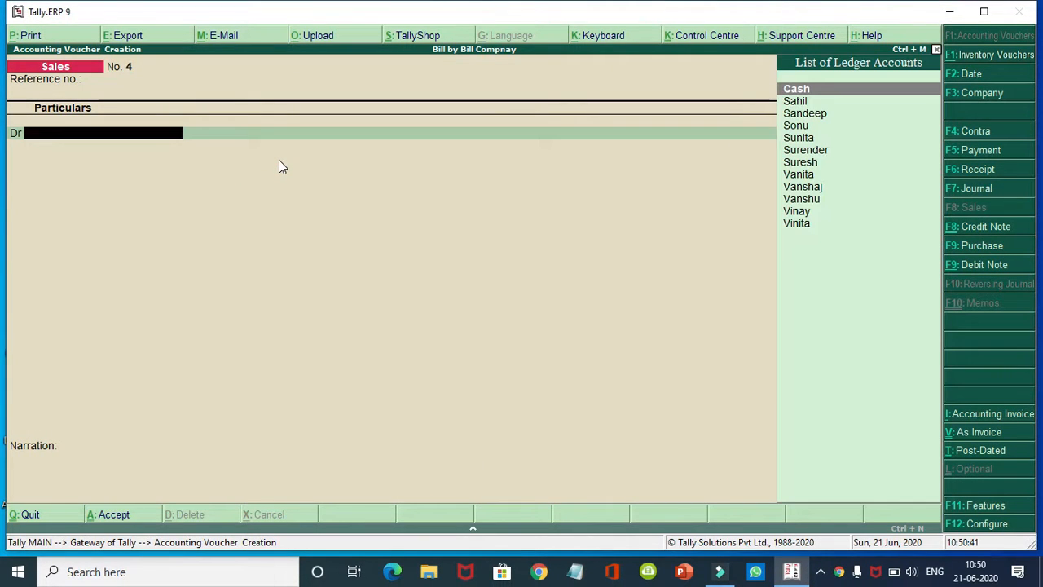
Step: In sales voucher No. 4, debit a customer 4,000 with Advance bill reference 4
type("S")
key("Down")
key("Down")
key("Down")
key("Down")
key("Down")
key("Down")
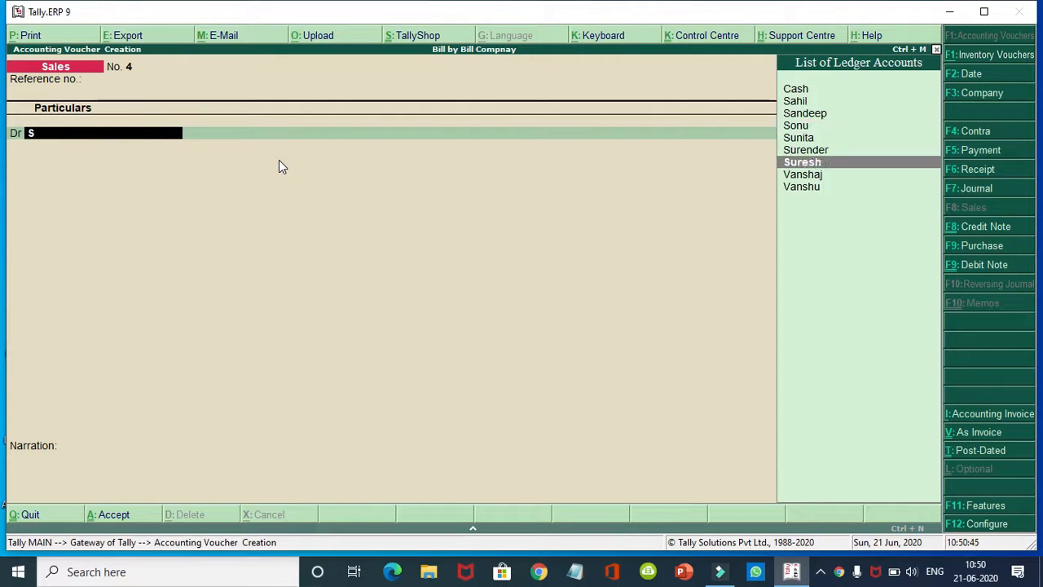
type("s")
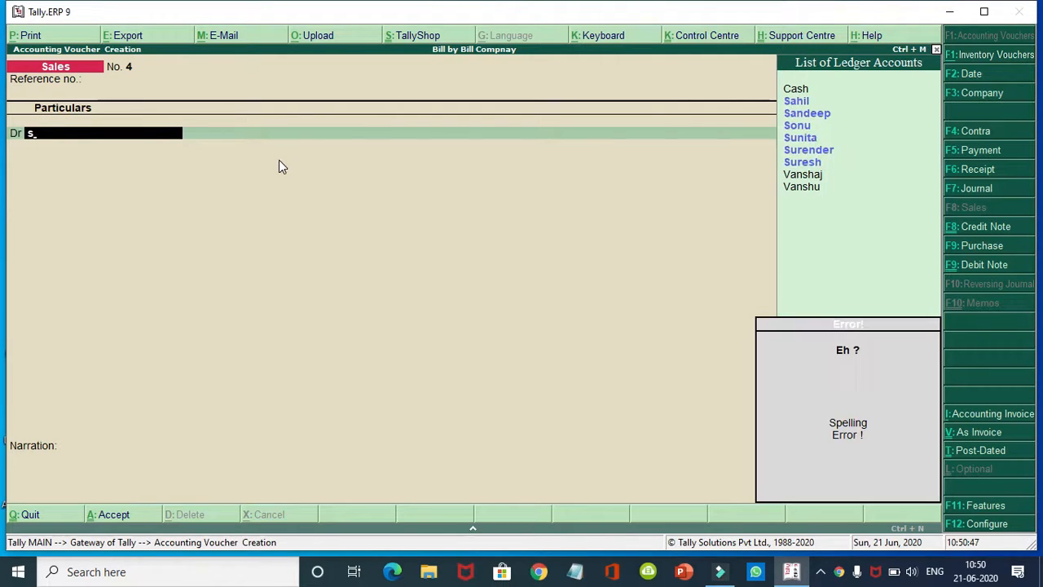
key("BackSpace")
key("Down")
key("Down")
key("Down")
key("Down")
key("Down")
key("Down")
key("Down")
key("Down")
key("Down")
key("Down")
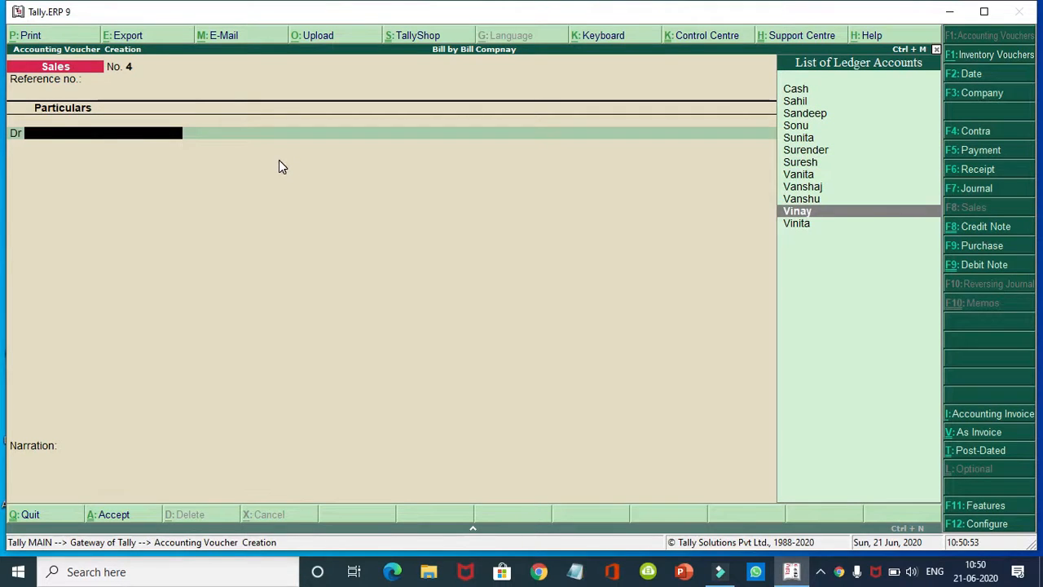
key("Return")
key("Return")
key("Return")
key("Return")
key("Return")
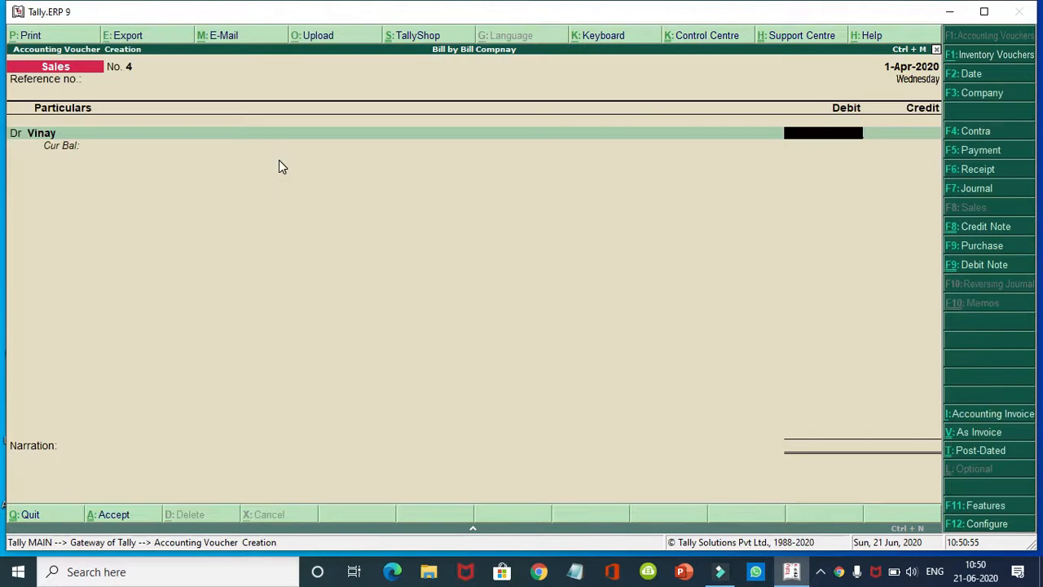
type("4,000")
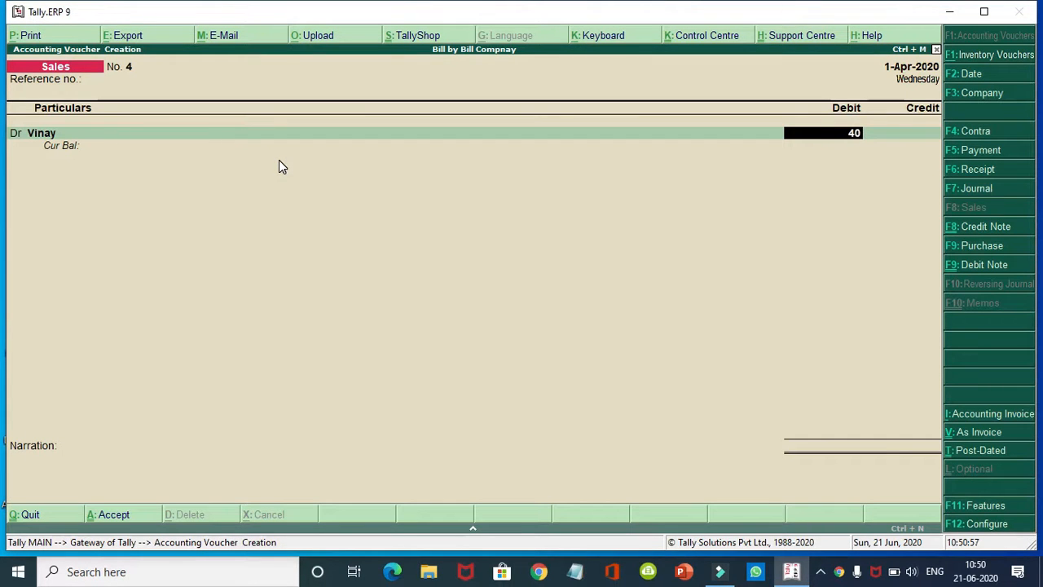
key("Return")
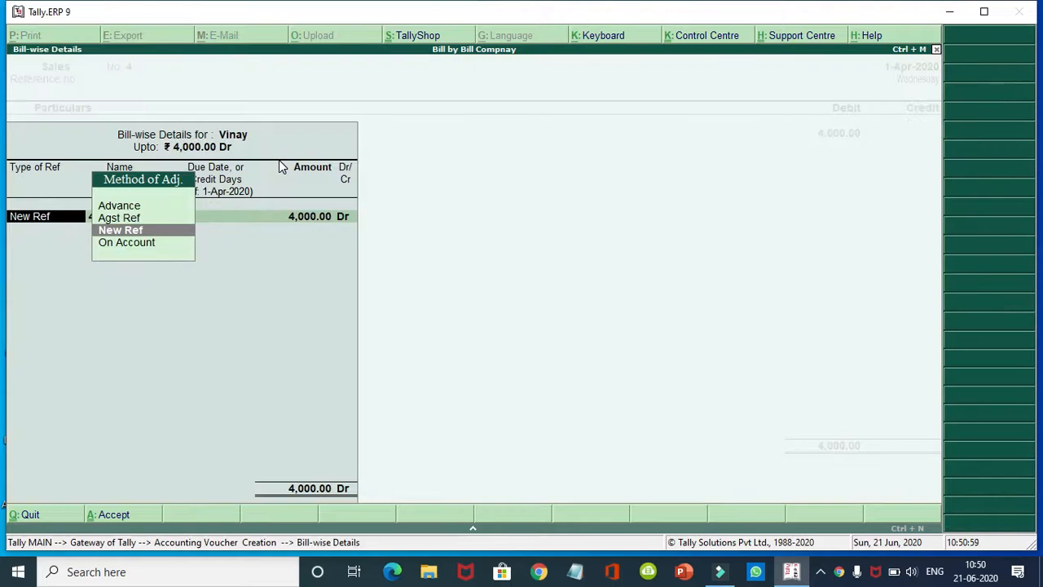
key("Up")
key("Up")
key("Return")
key("Return")
key("Return")
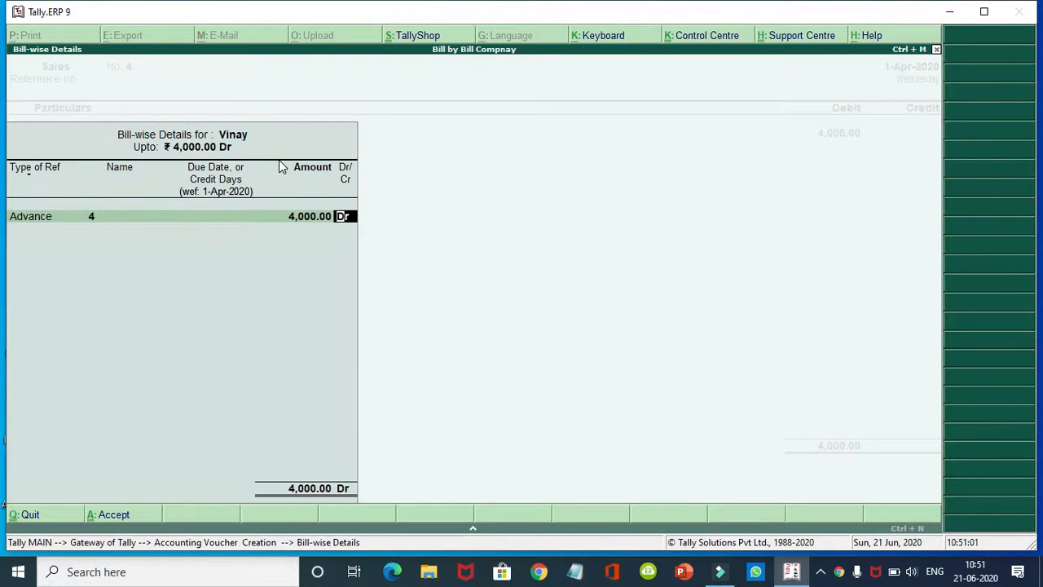
key("Return")
key("Return")
key("Return")
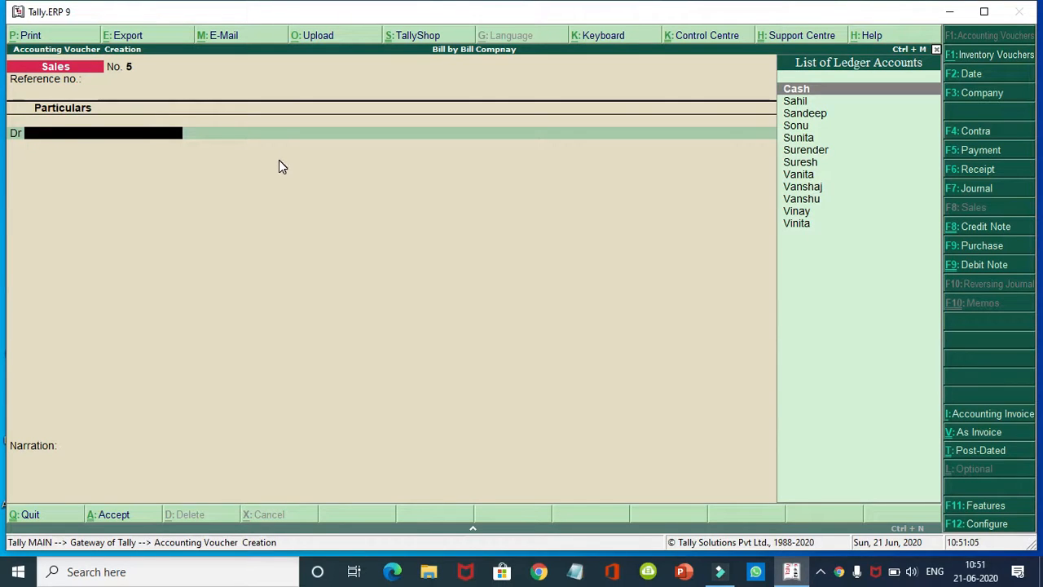
Step: Debit the customer 5,000 as Advance ref 5, credit Sale A/c, and save sales voucher No. 5
key("Down")
key("Down")
key("Down")
key("Down")
key("Down")
key("Down")
key("Down")
key("Down")
key("Down")
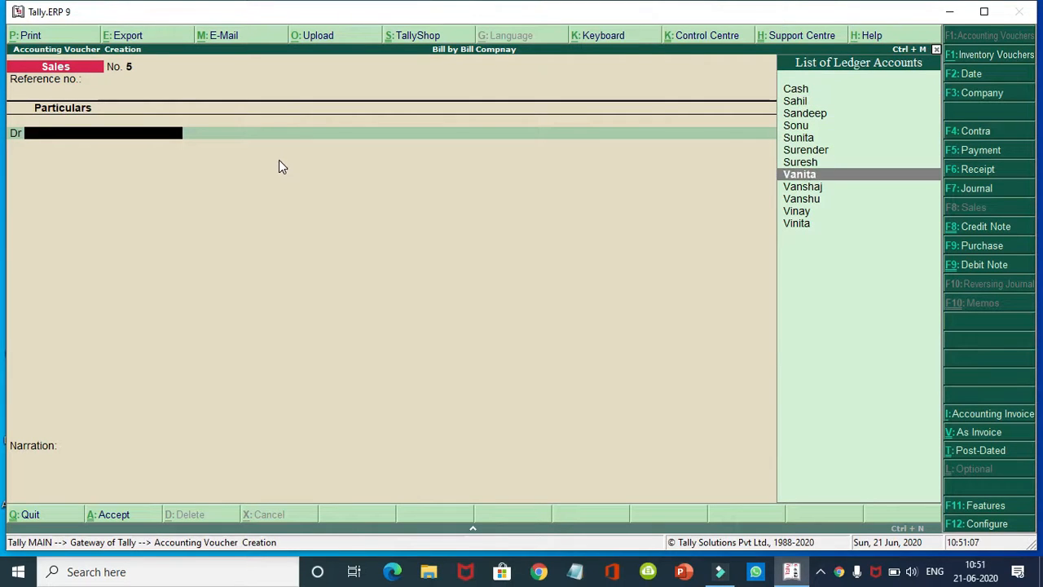
key("Down")
key("Down")
key("Return")
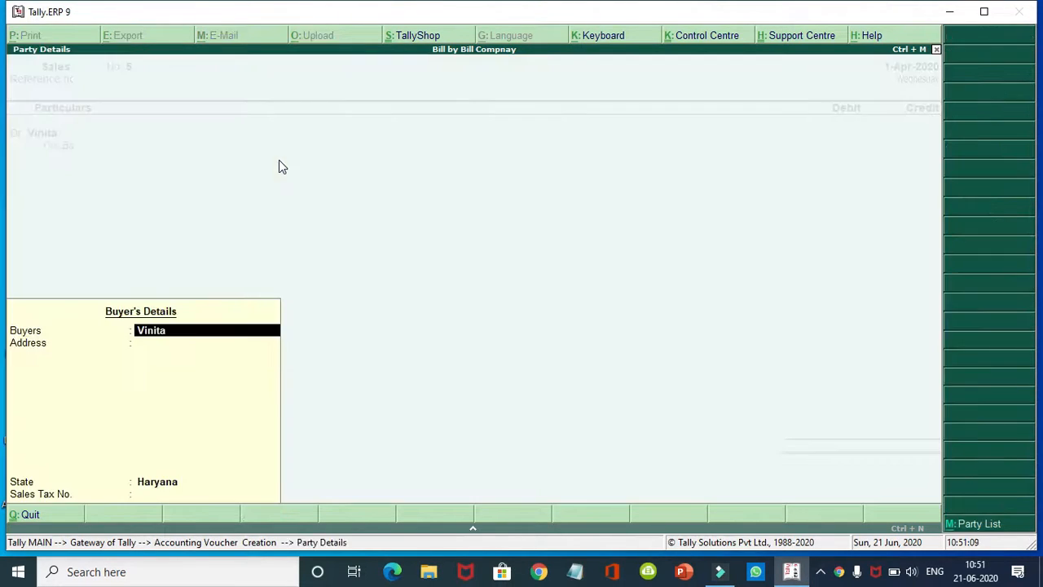
key("Return")
key("Return")
key("Return")
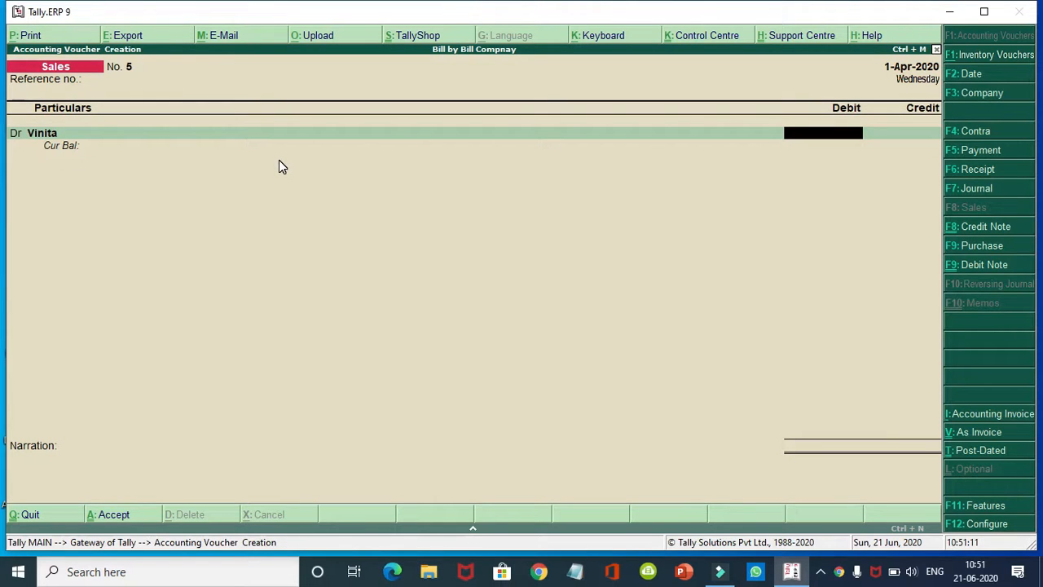
type("5000")
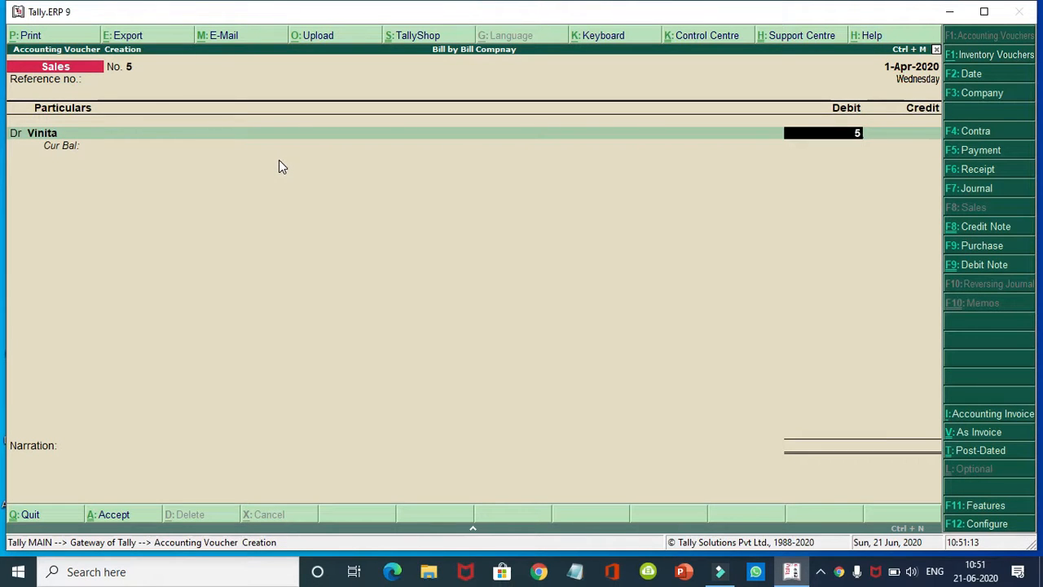
key("Return")
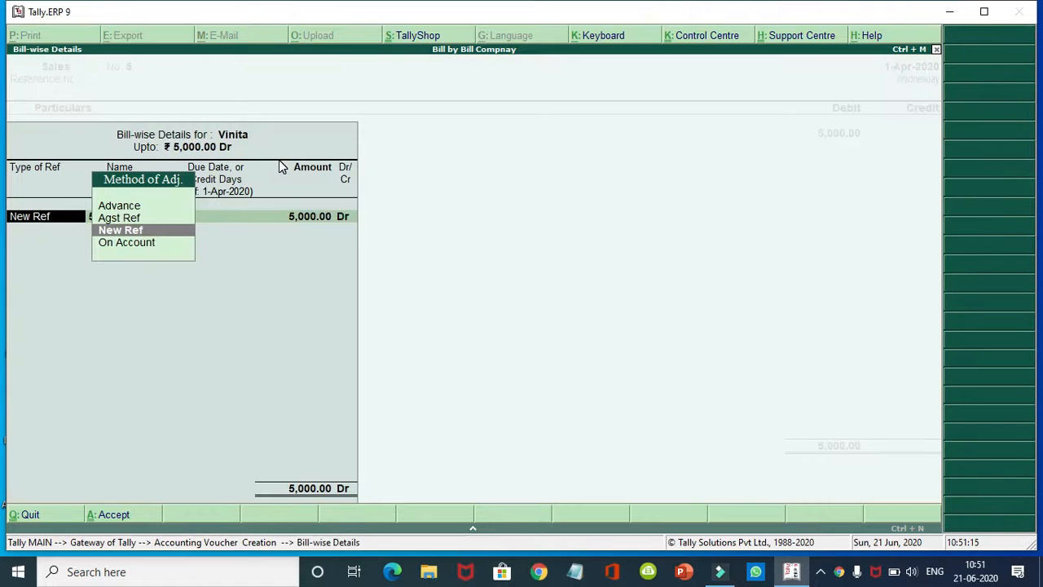
key("Up")
key("Up")
key("Return")
key("Return")
key("Return")
key("Return")
key("Return")
key("Return")
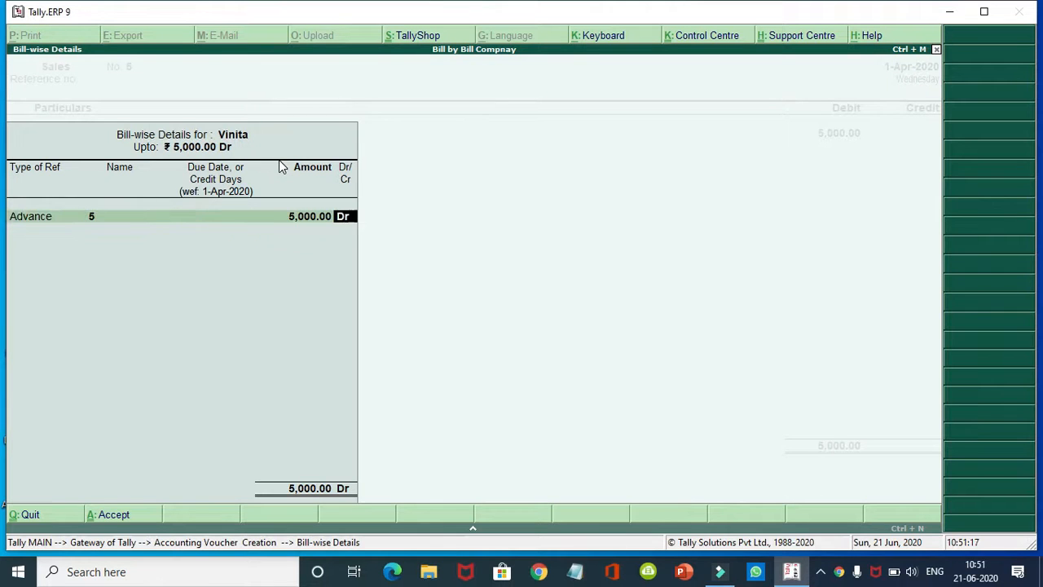
key("Return")
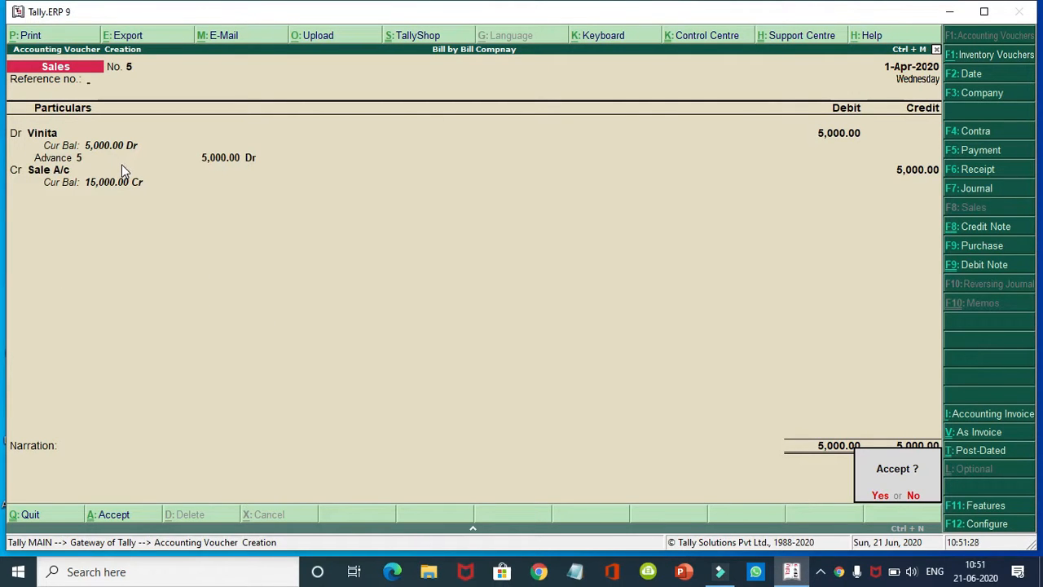
key("Return")
key("Escape")
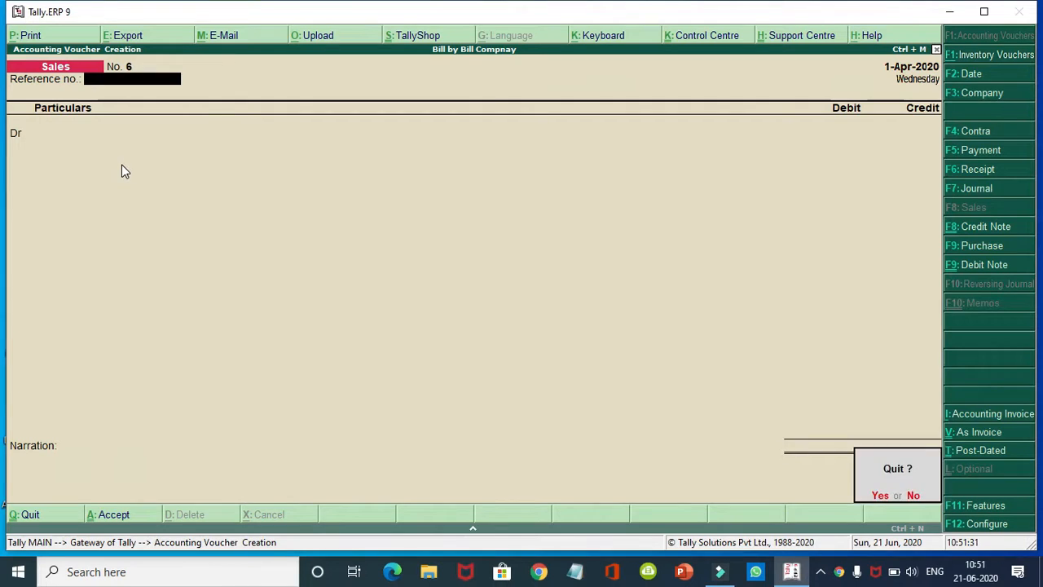
Step: Quit voucher entry and review Bills Receivable under Statements of Accounts > Outstandings: five bills, 15,000
key("Return")
key("Down")
key("Down")
key("Down")
key("Down")
key("Down")
key("Down")
key("Down")
key("Down")
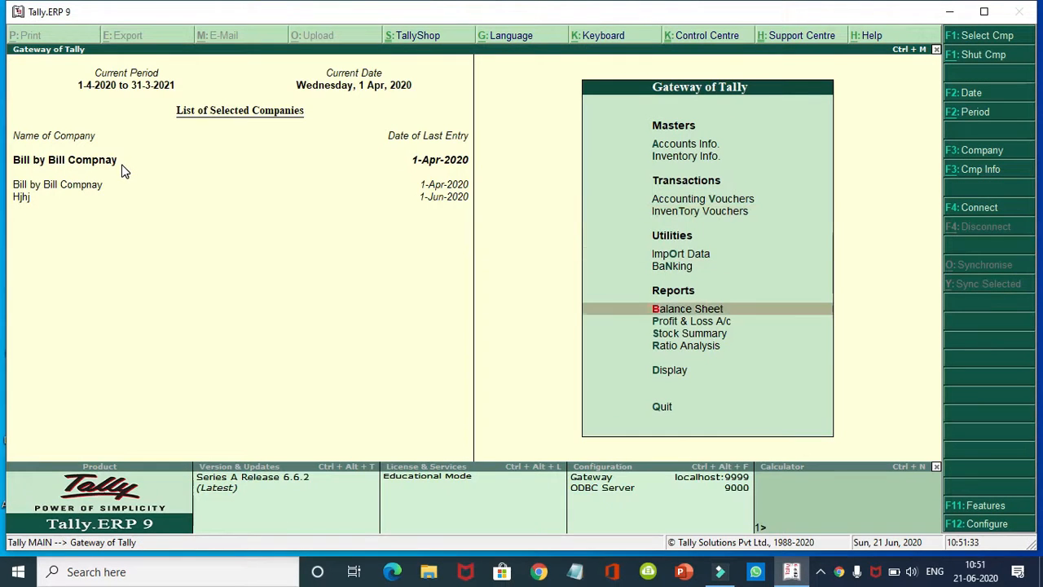
key("Return")
key("Down")
key("Down")
key("Down")
key("Down")
key("Down")
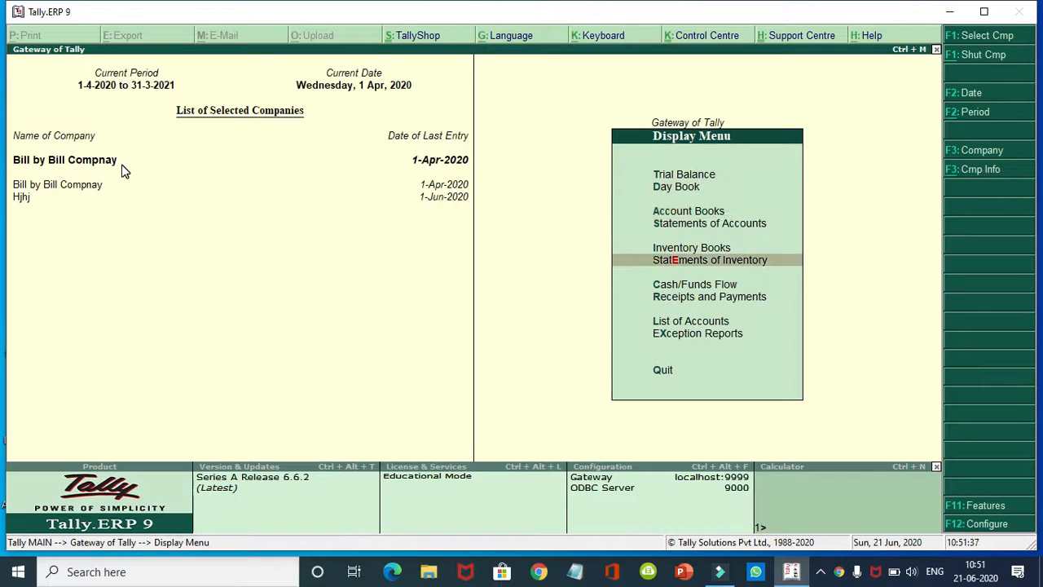
key("Return")
key("Escape")
key("Up")
key("Up")
key("Return")
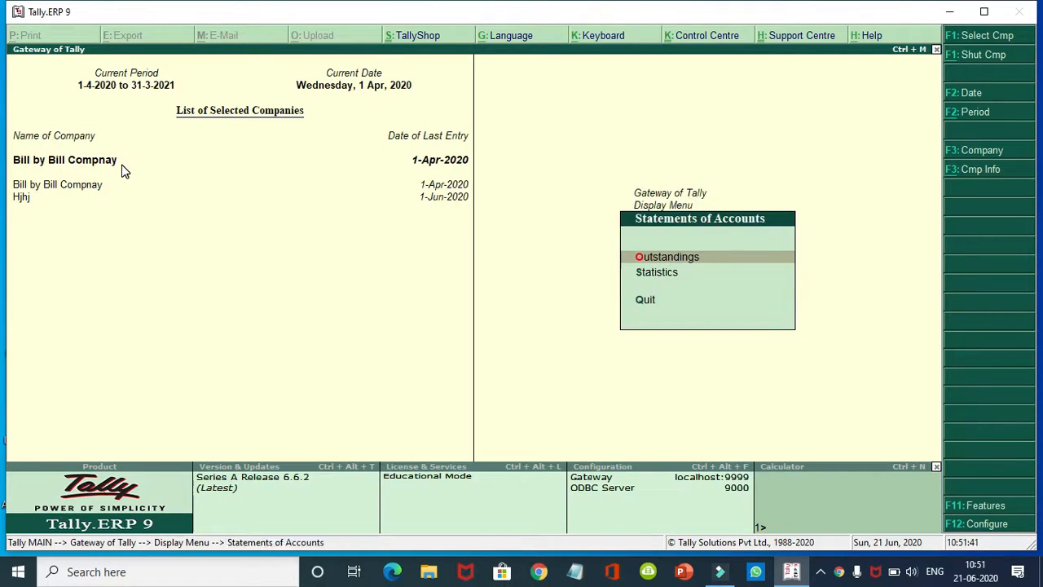
key("Return")
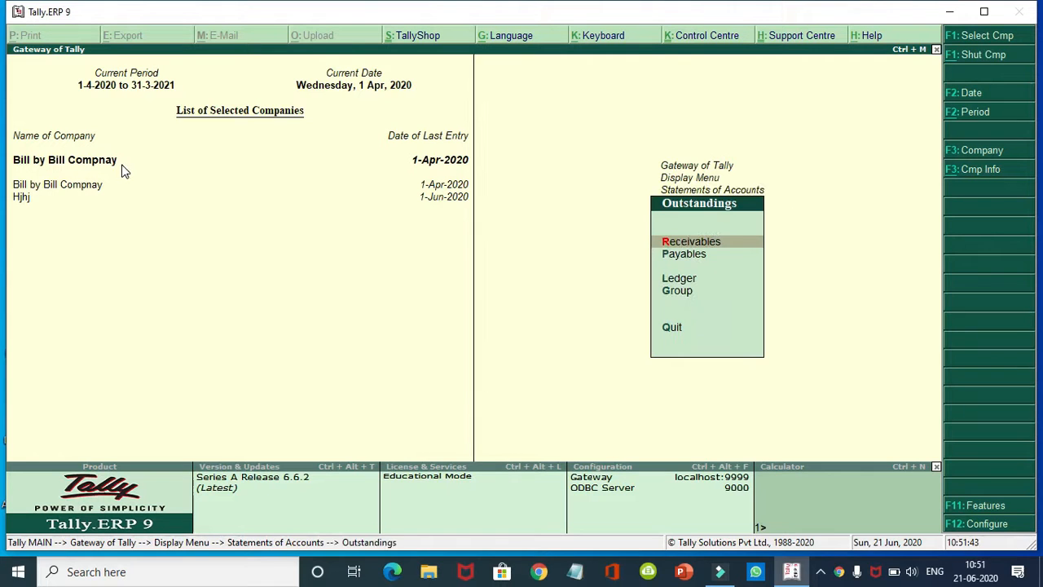
key("Return")
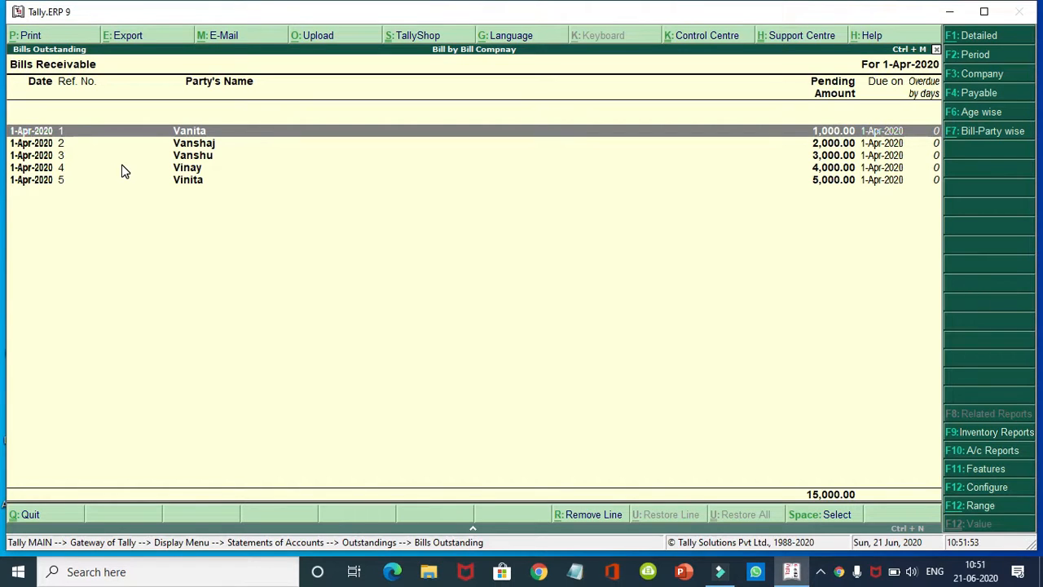
key("Escape")
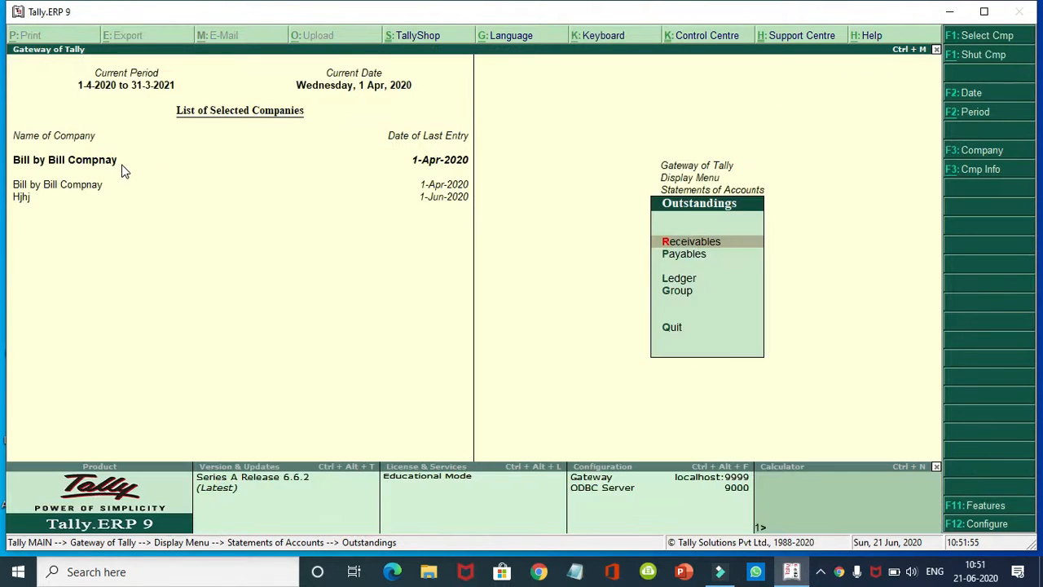
key("Down")
Step: Review the Bills Payable report listing six supplier advances totalling 42,000
key("Return")
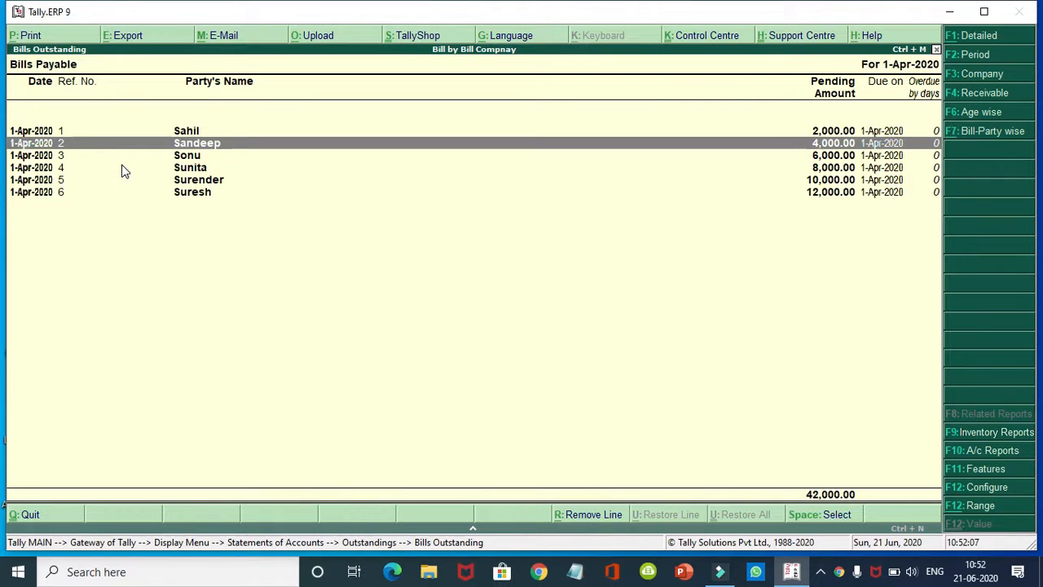
key("Down")
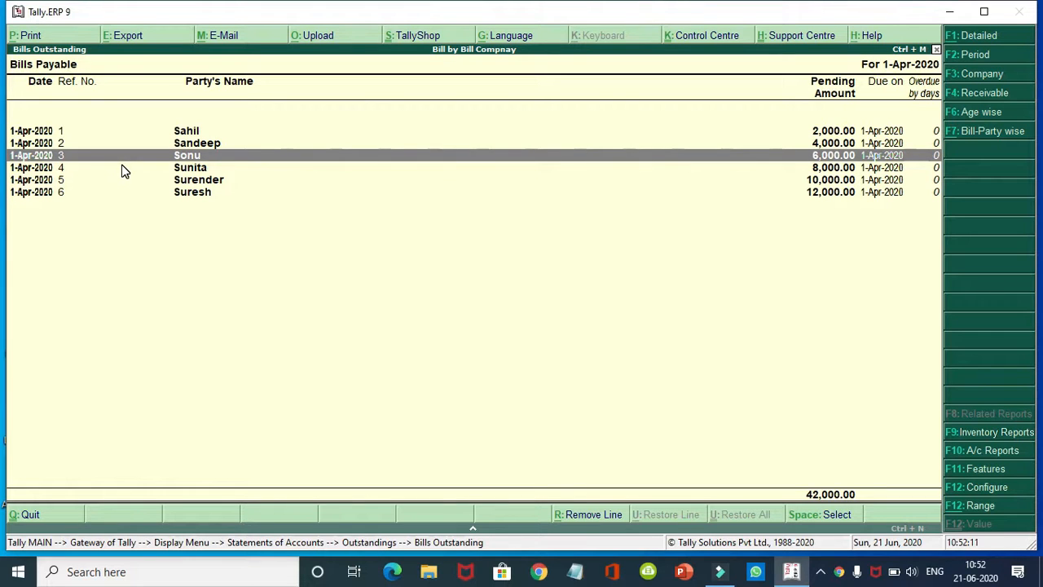
key("Escape")
key("Escape")
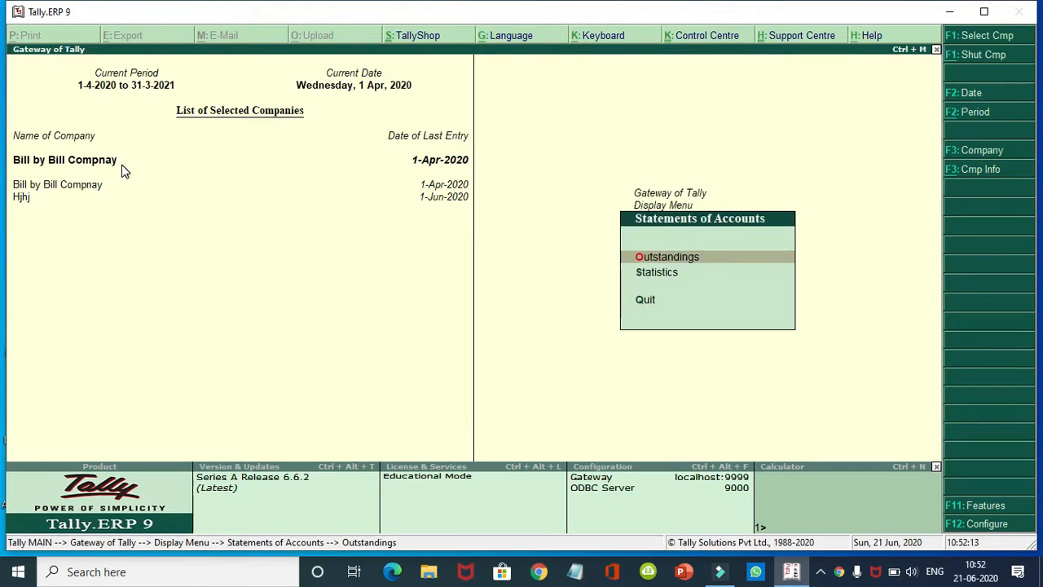
key("Return")
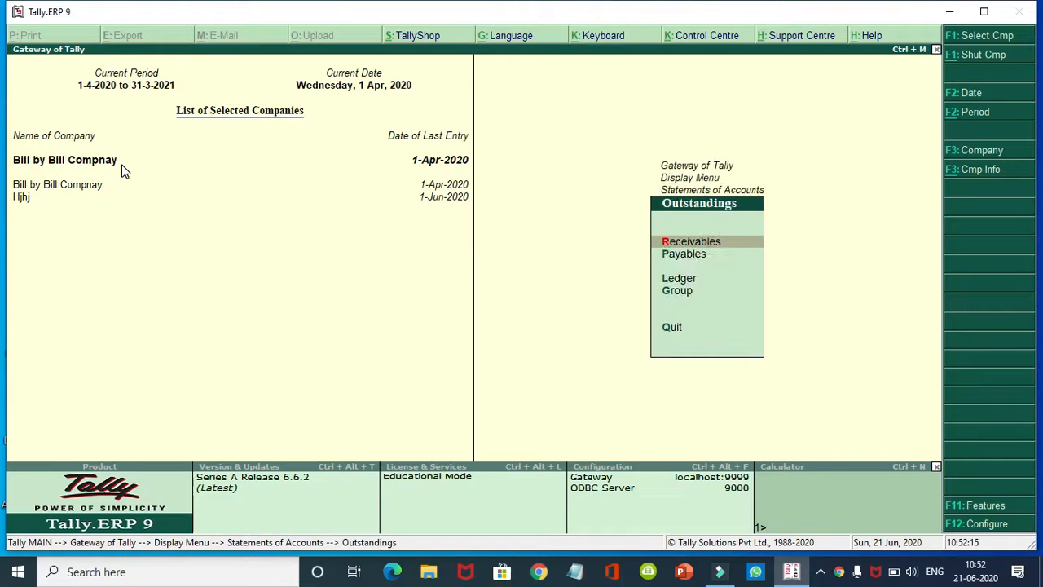
key("Down")
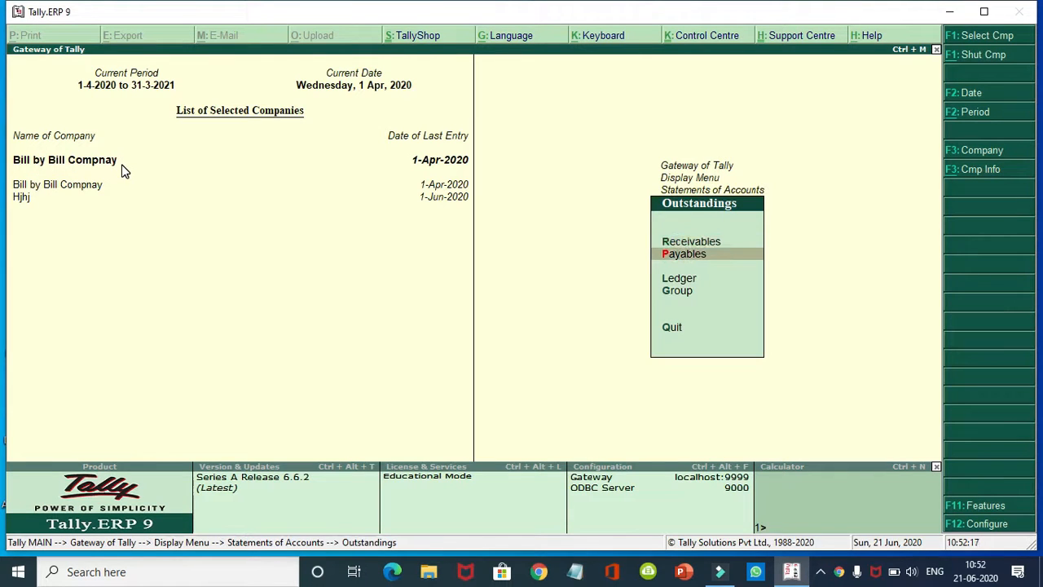
key("Return")
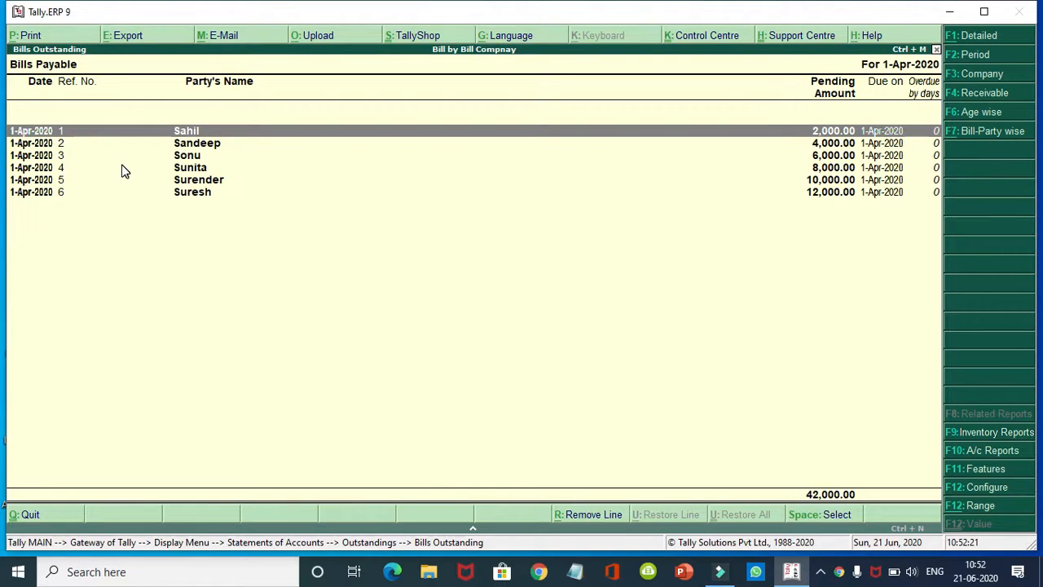
key("Escape")
Step: Recheck Bills Receivable and Bills Payable, then return to the Gateway of Tally
key("Up")
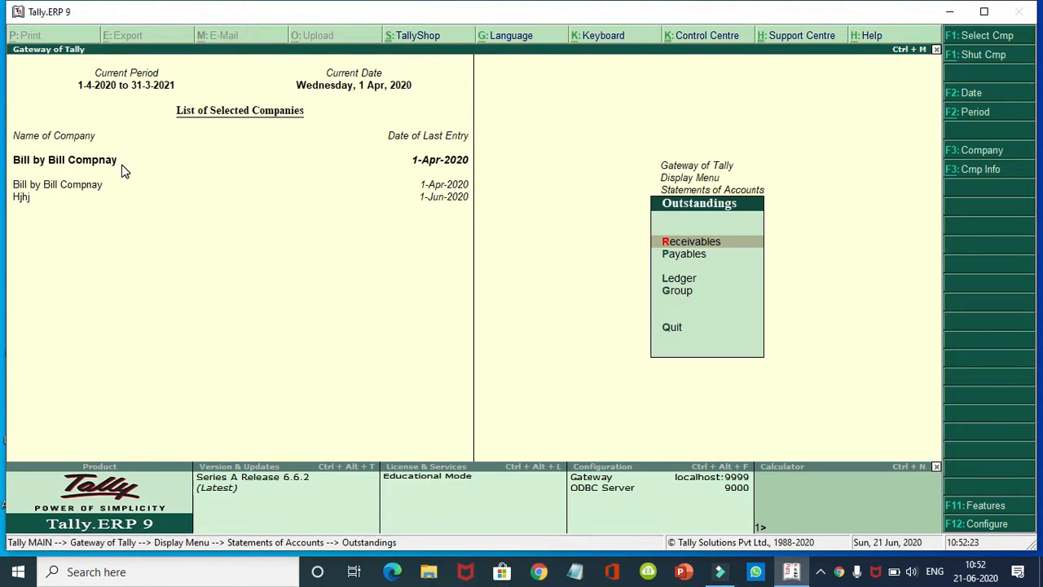
key("Return")
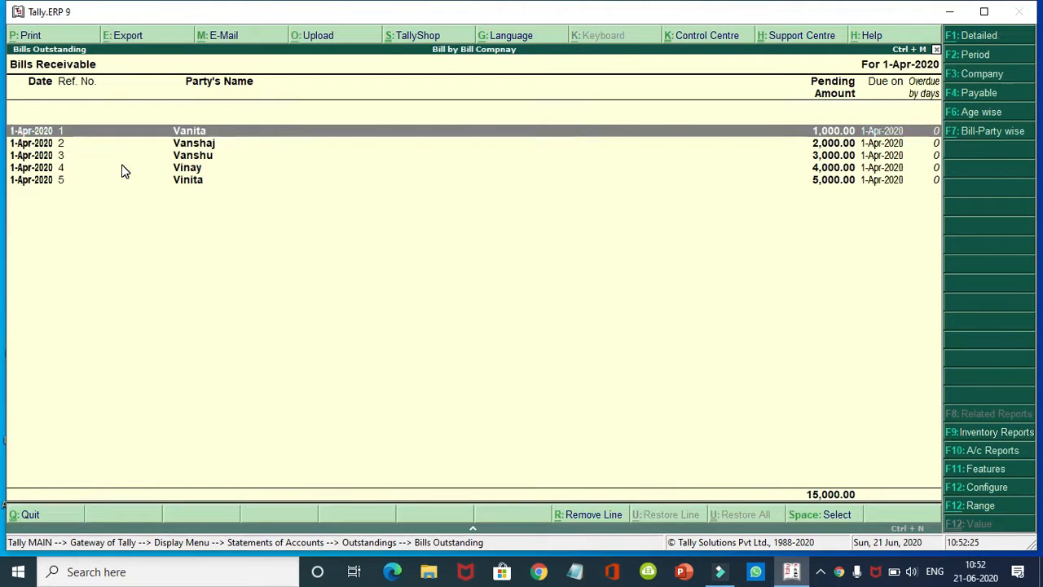
key("Escape")
key("Down")
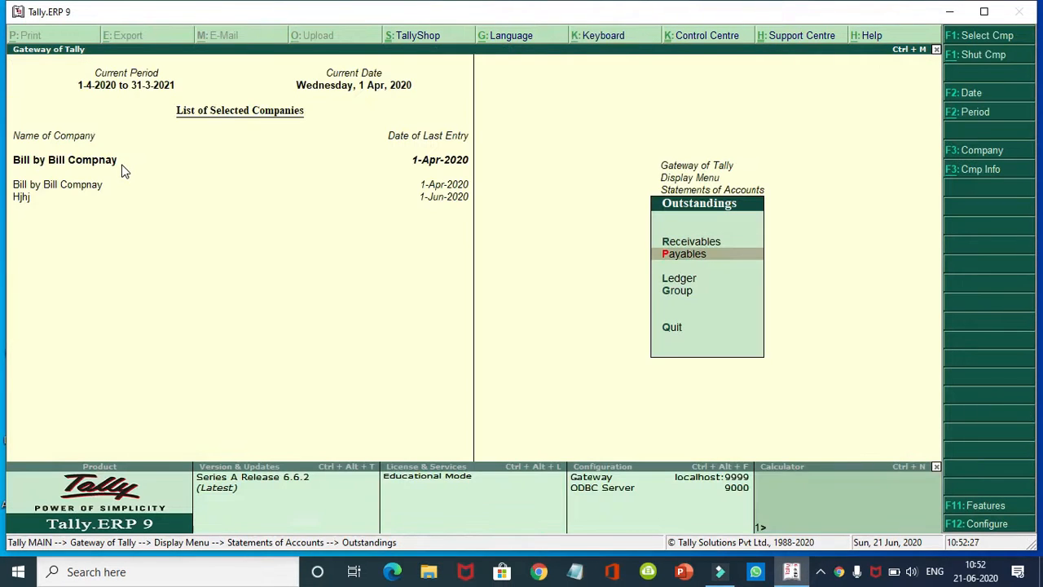
key("Return")
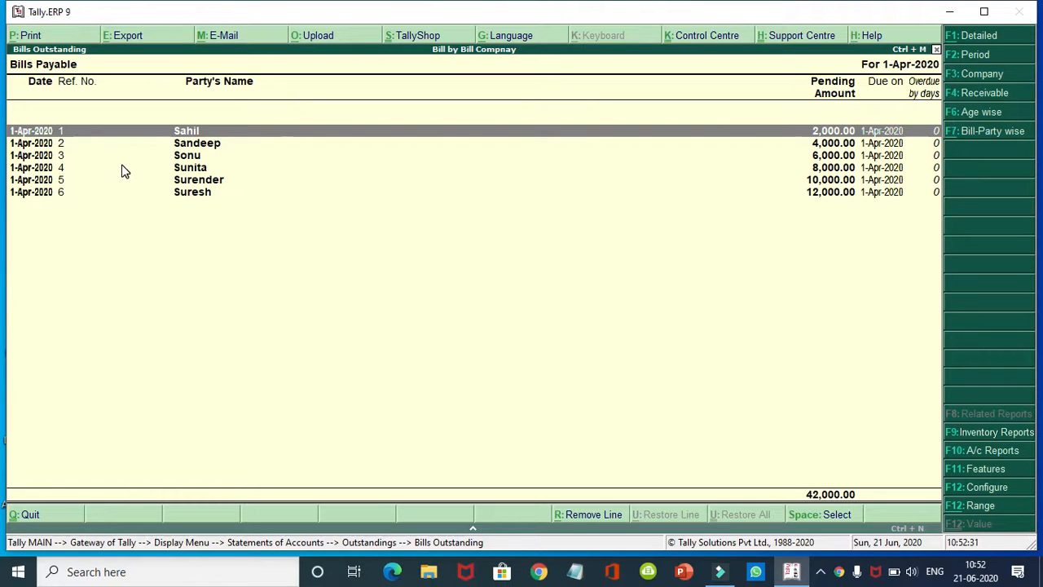
key("Down")
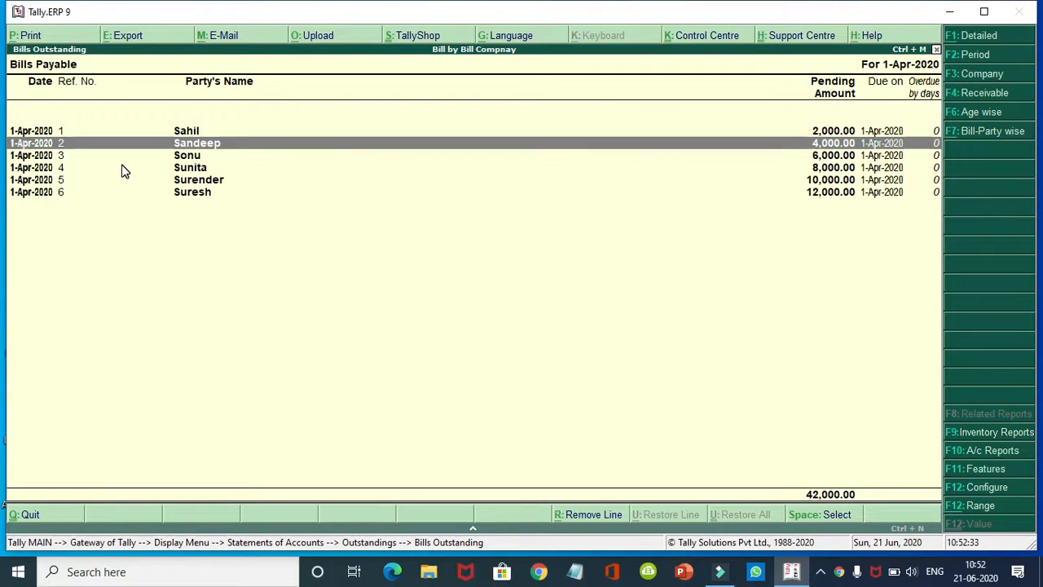
key("Down")
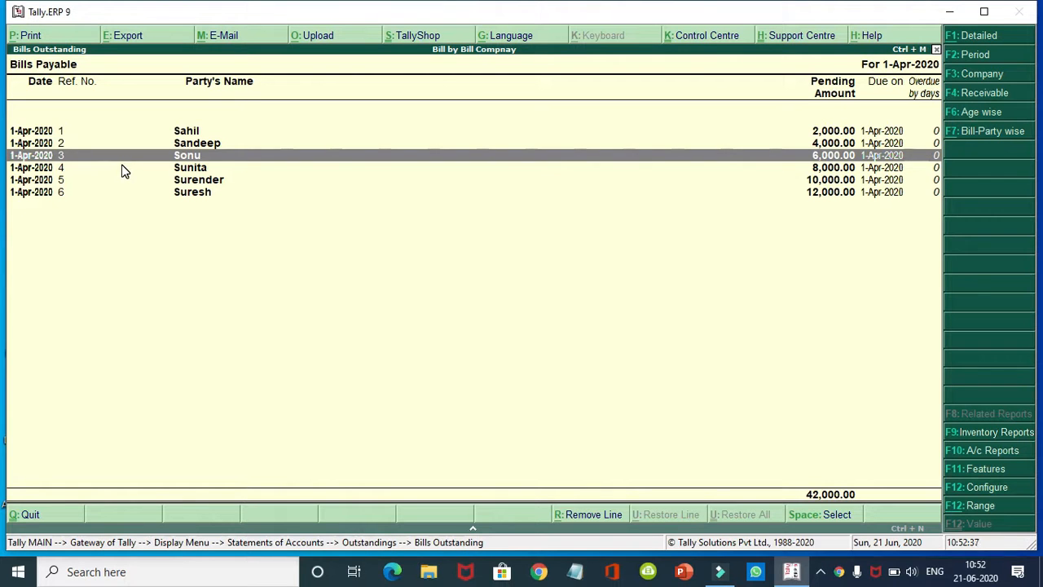
key("Escape")
key("Escape")
key("Escape")
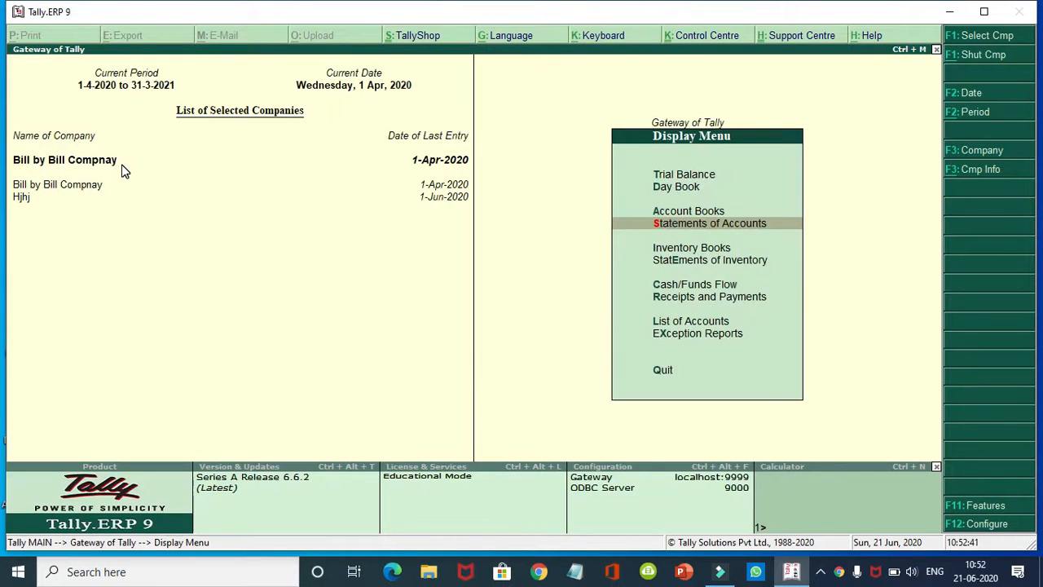
key("Escape")
key("Up")
key("Up")
key("Up")
key("Up")
key("Up")
key("Up")
key("Up")
key("Up")
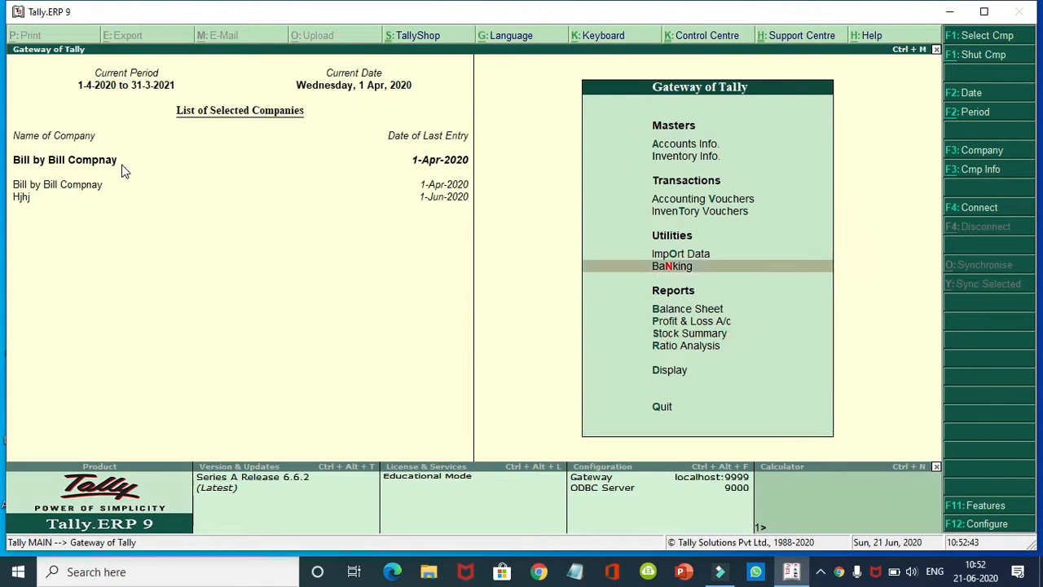
Step: Start Payment voucher No. 1 debiting the supplier 2,000 against existing bill 1
key("Return")
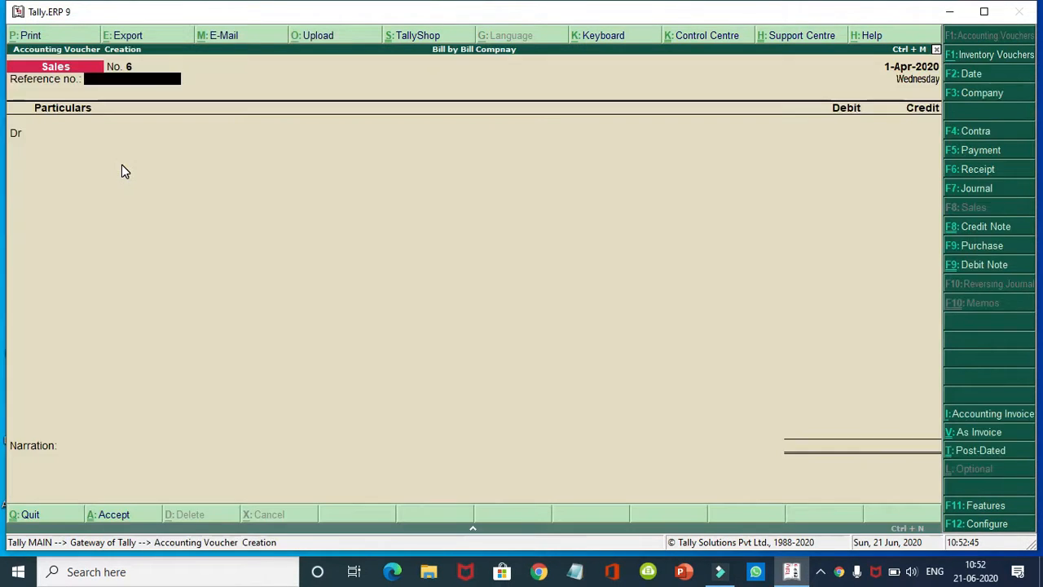
key("F5")
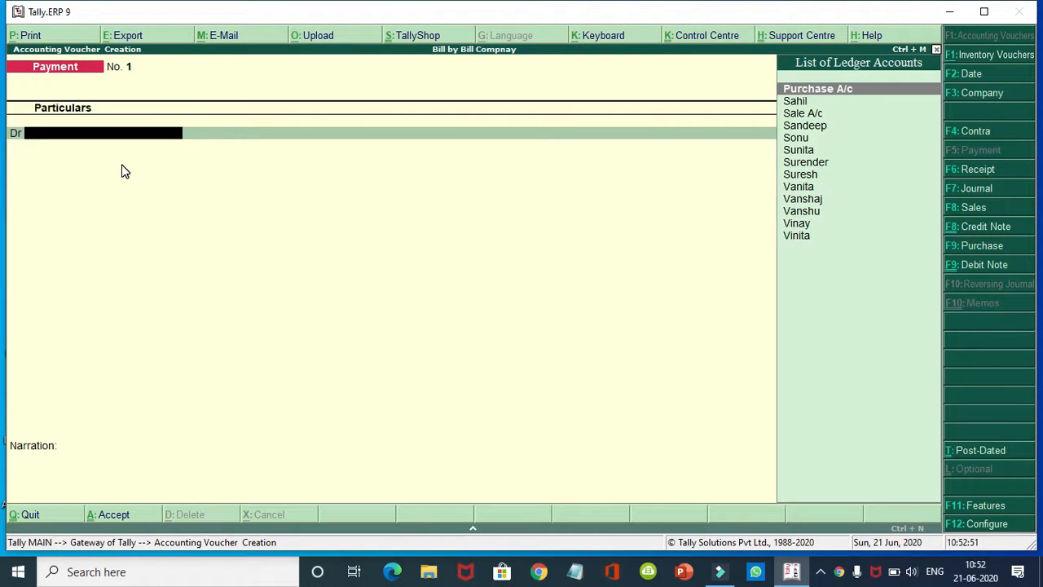
type("S")
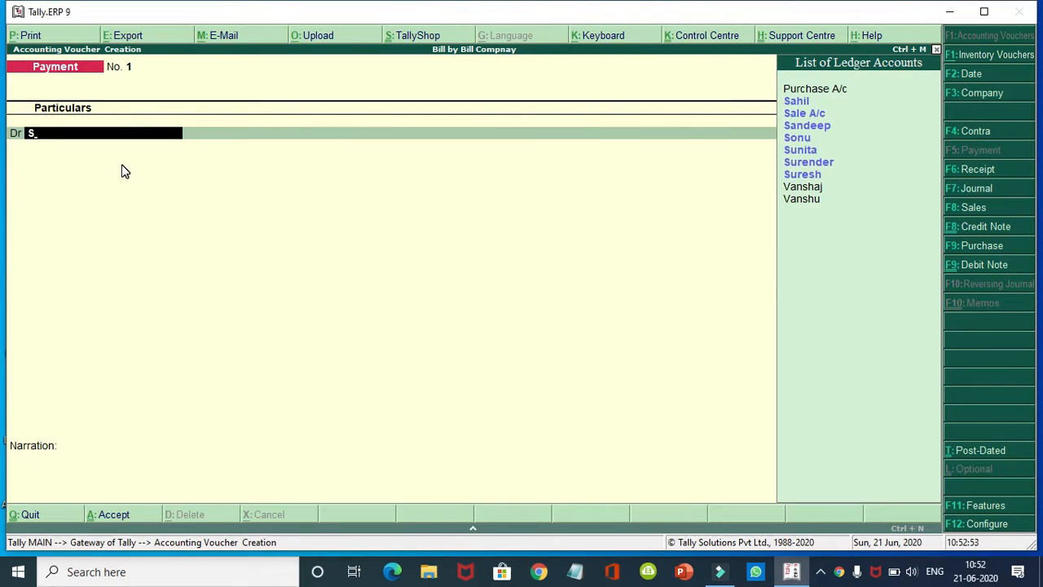
key("Down")
key("Up")
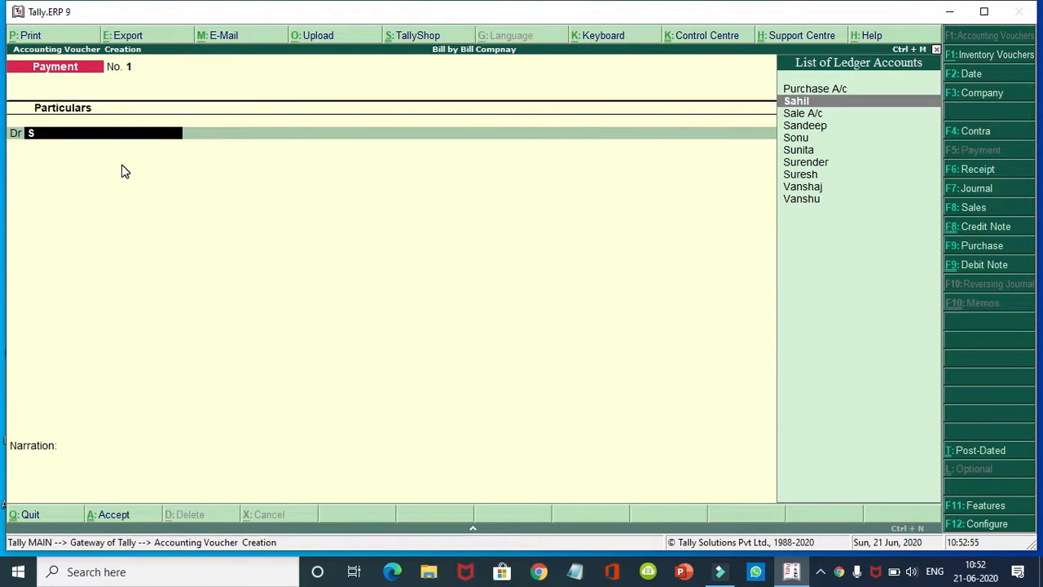
key("Return")
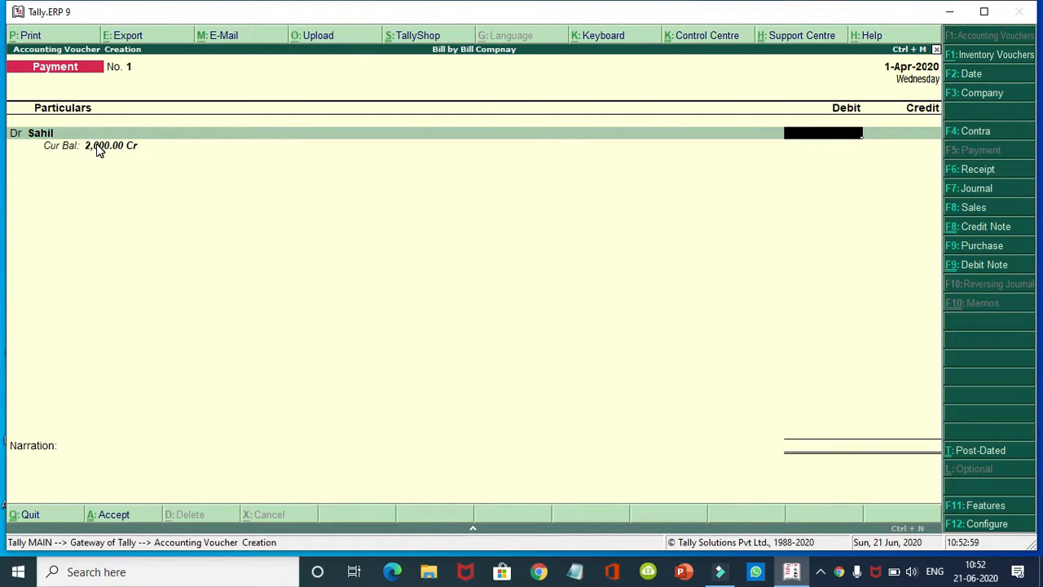
type("2000")
key("Return")
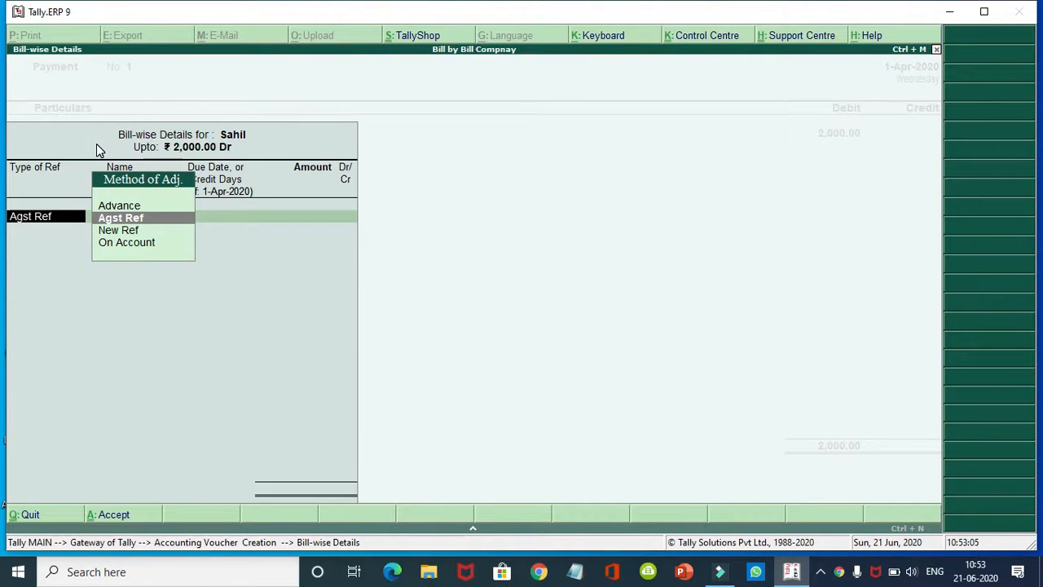
key("Return")
key("Return")
key("Return")
key("Return")
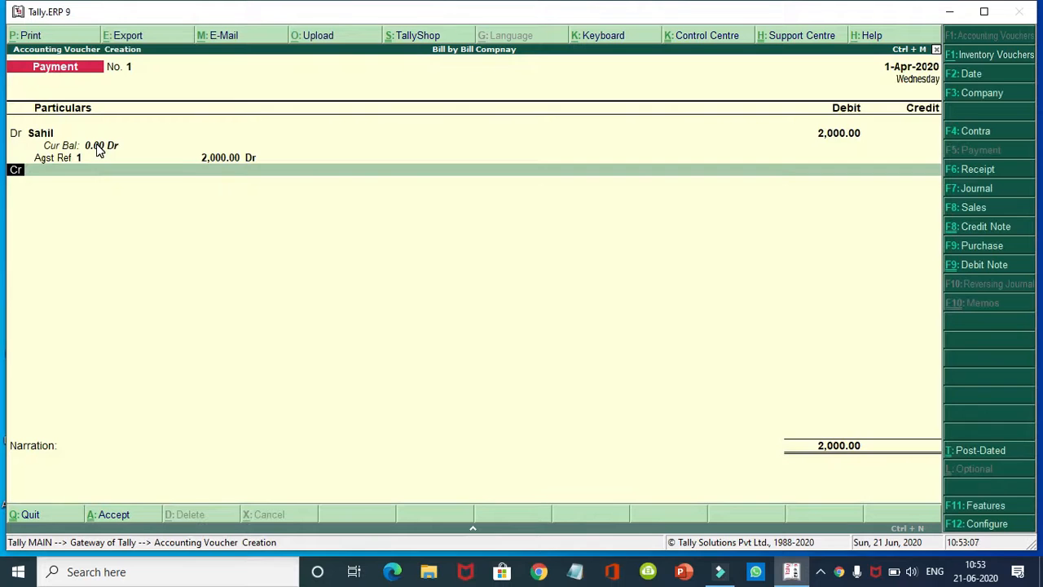
key("Return")
Step: Credit Cash 2,000 on the payment and bring up the save confirmation
type("C")
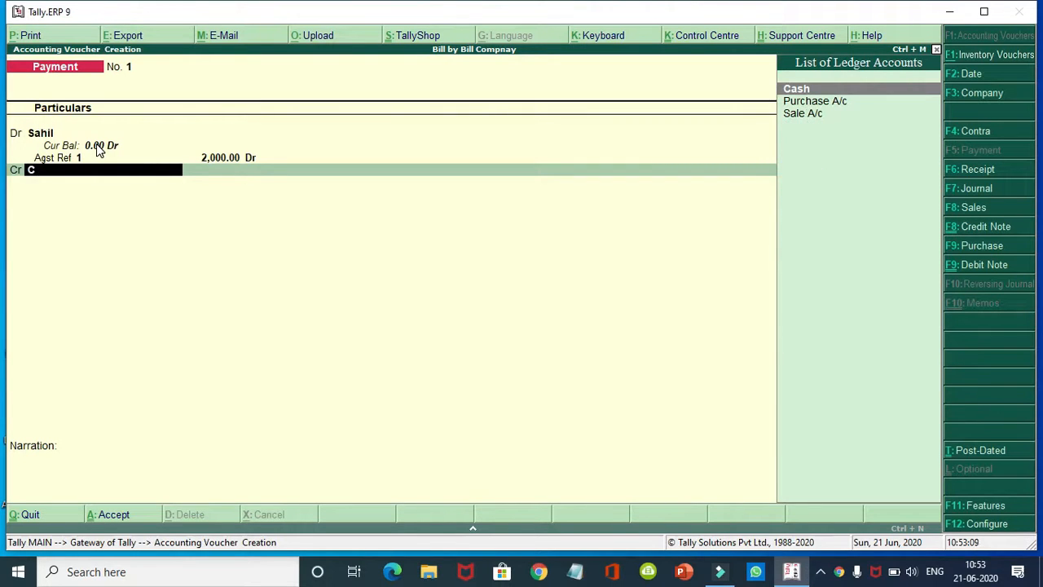
key("Return")
key("Return")
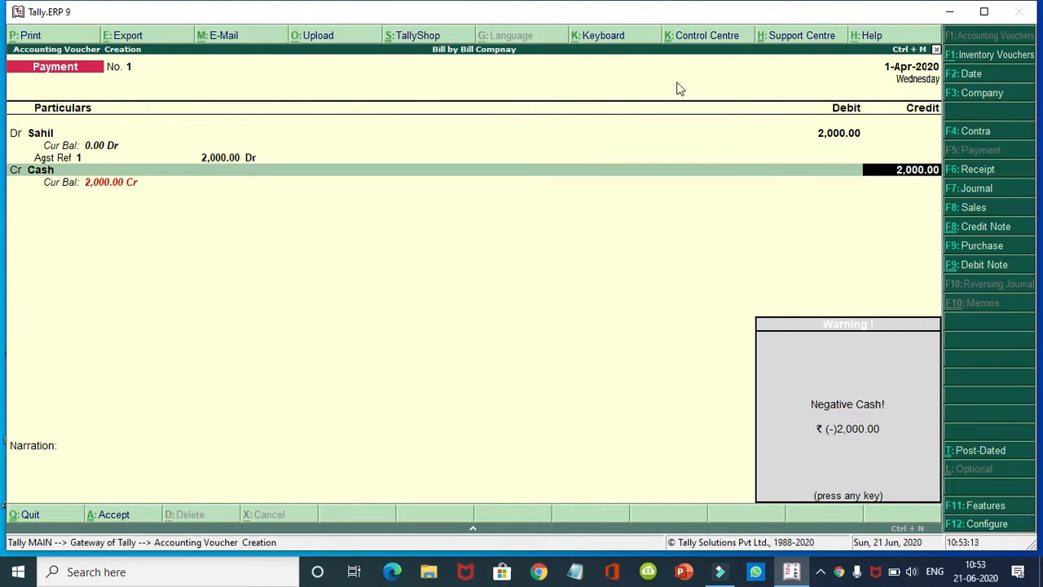
key("Return")
key("Return")
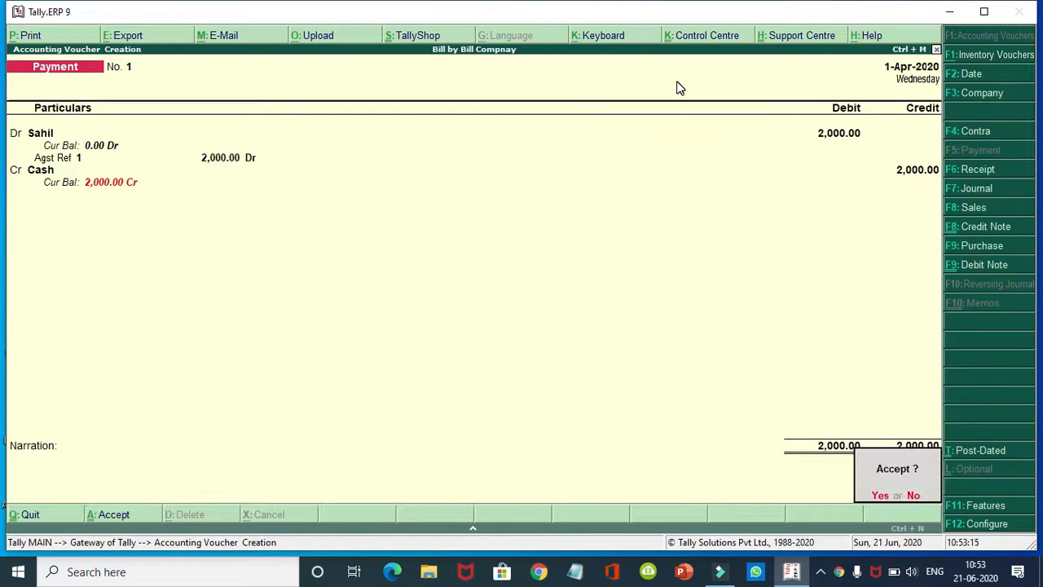
key("Return")
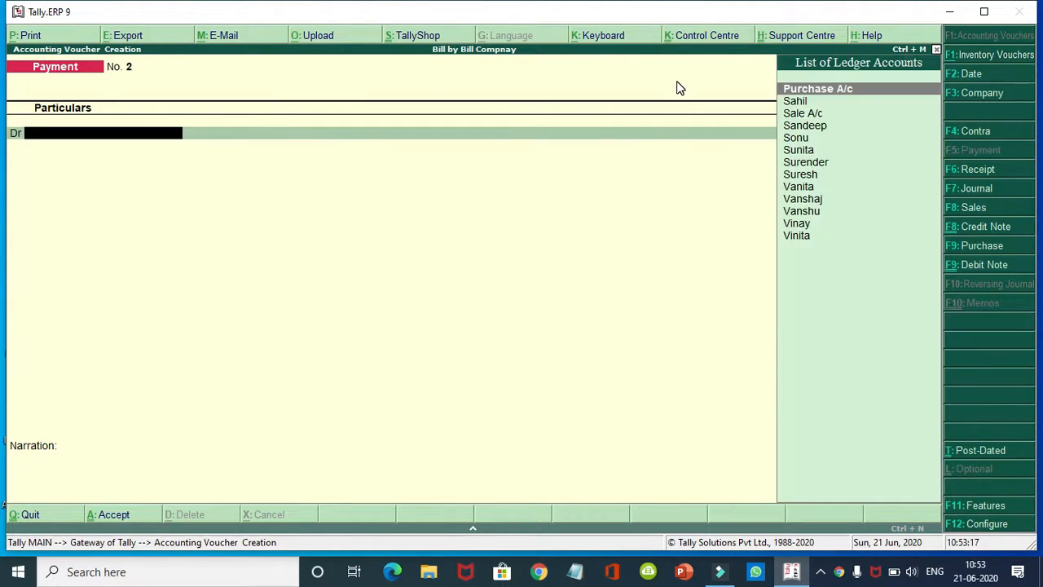
Step: Save Payment No. 2 paying a supplier 4,000 in cash against bill 2
type("S")
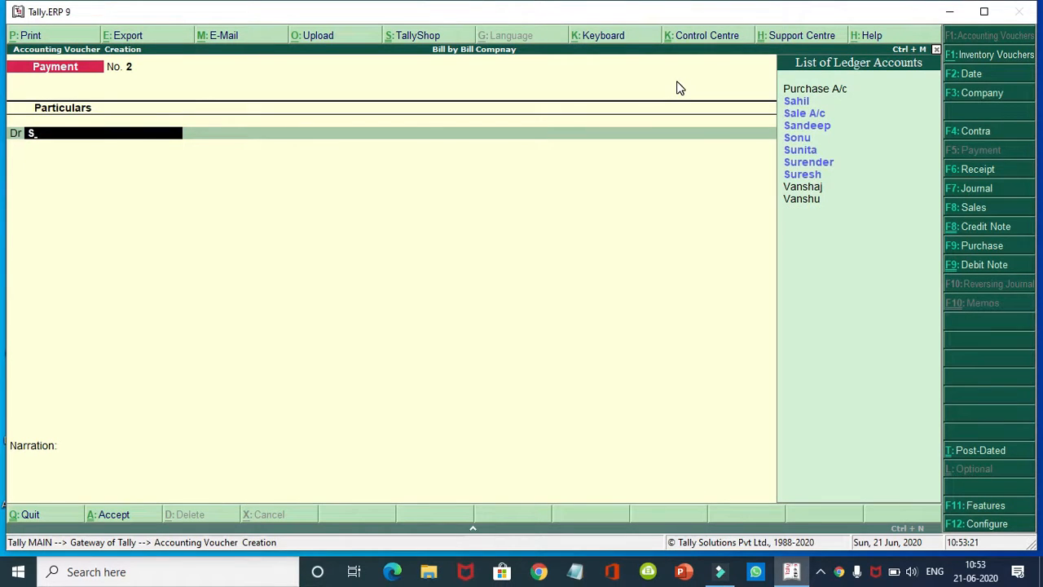
key("Down")
key("Down")
key("Down")
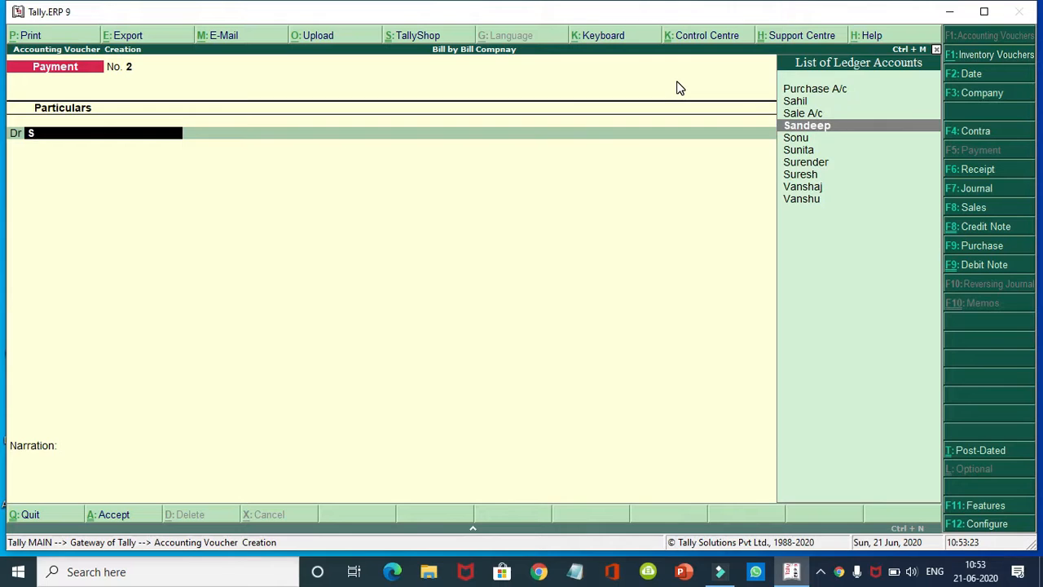
key("Return")
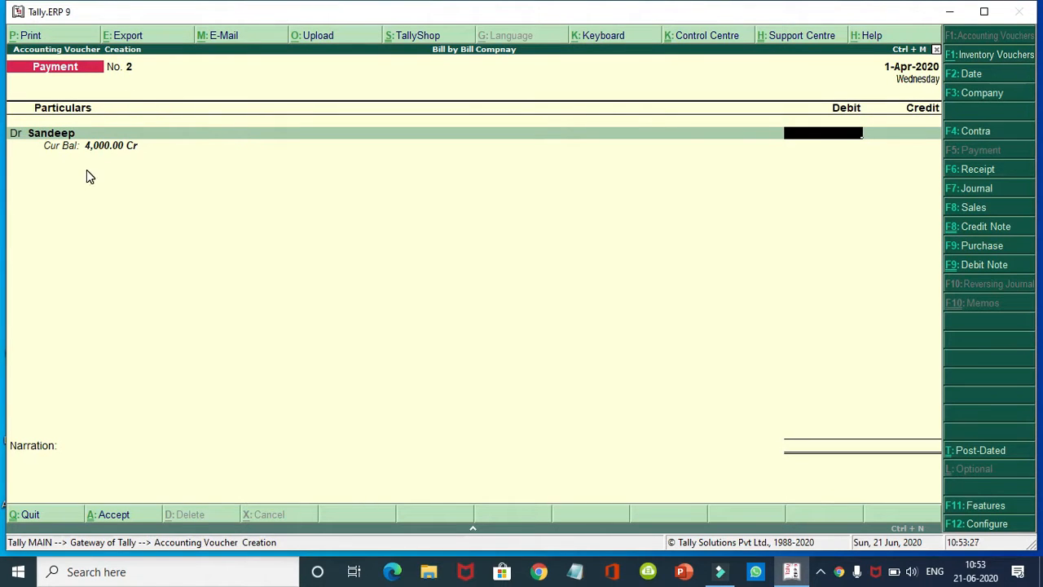
type("4000")
key("Return")
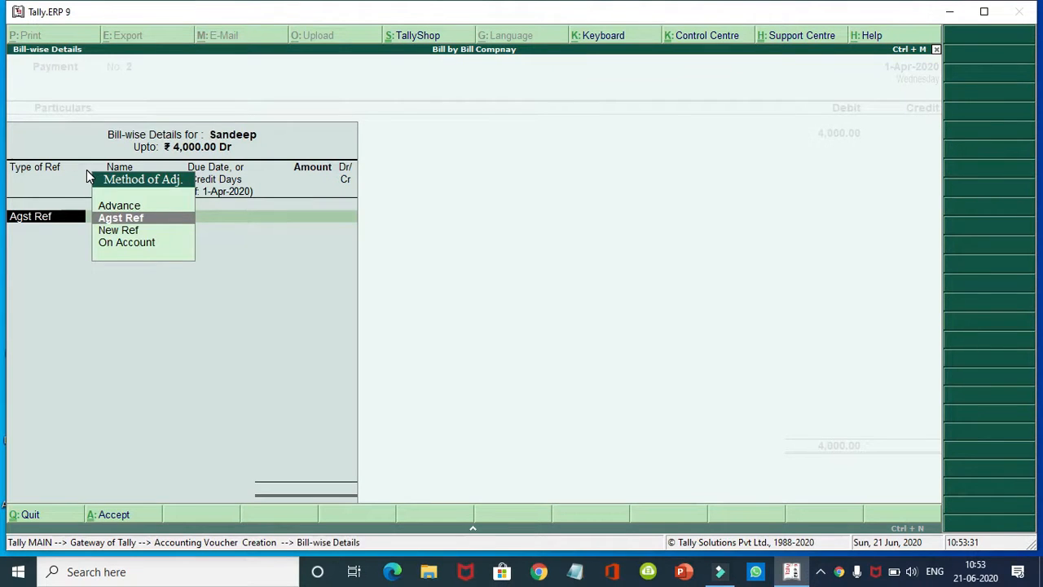
key("Return")
key("Return")
key("Return")
key("Return")
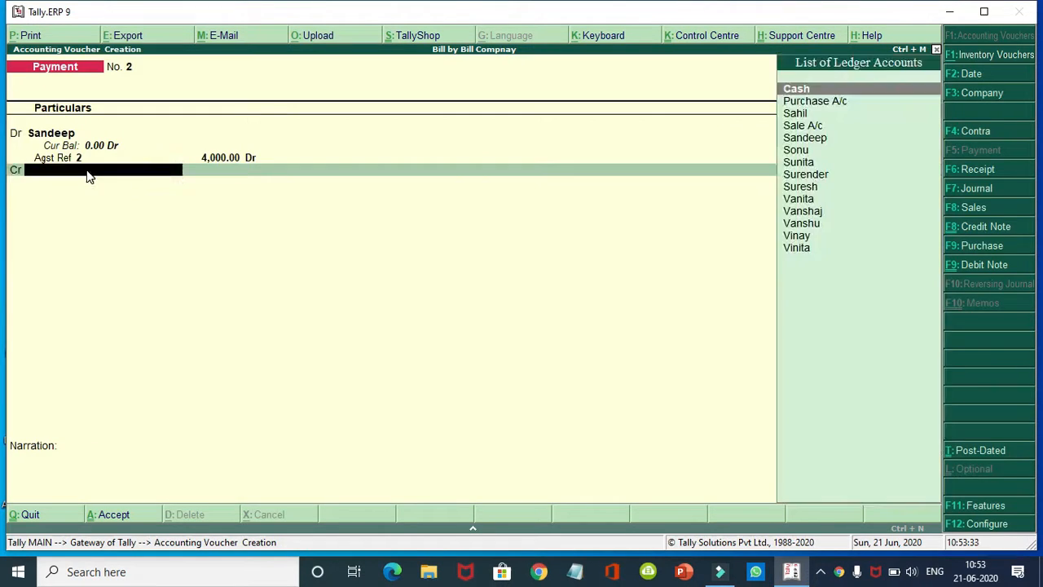
type("c")
key("Return")
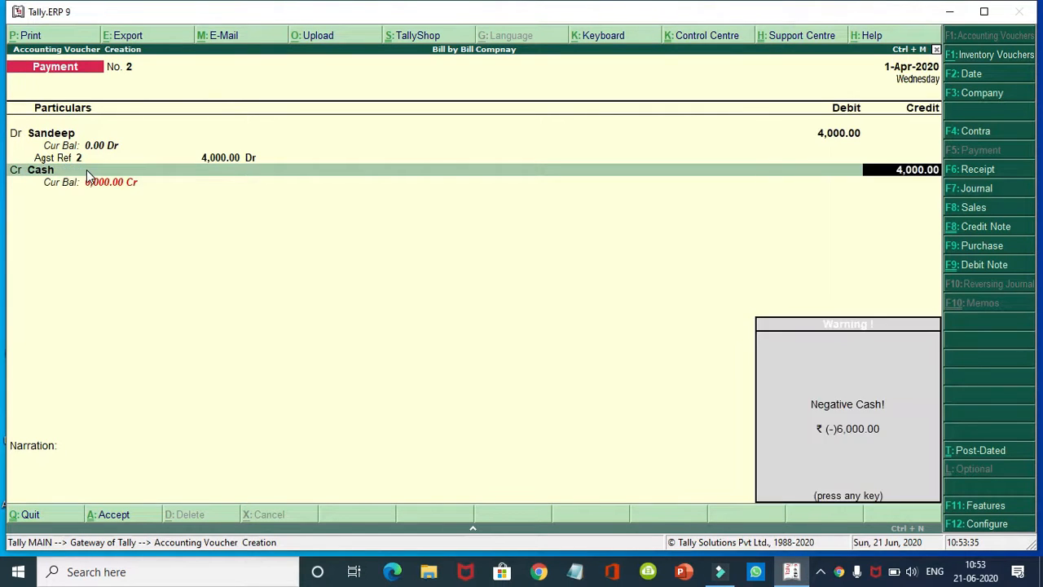
key("Return")
key("Return")
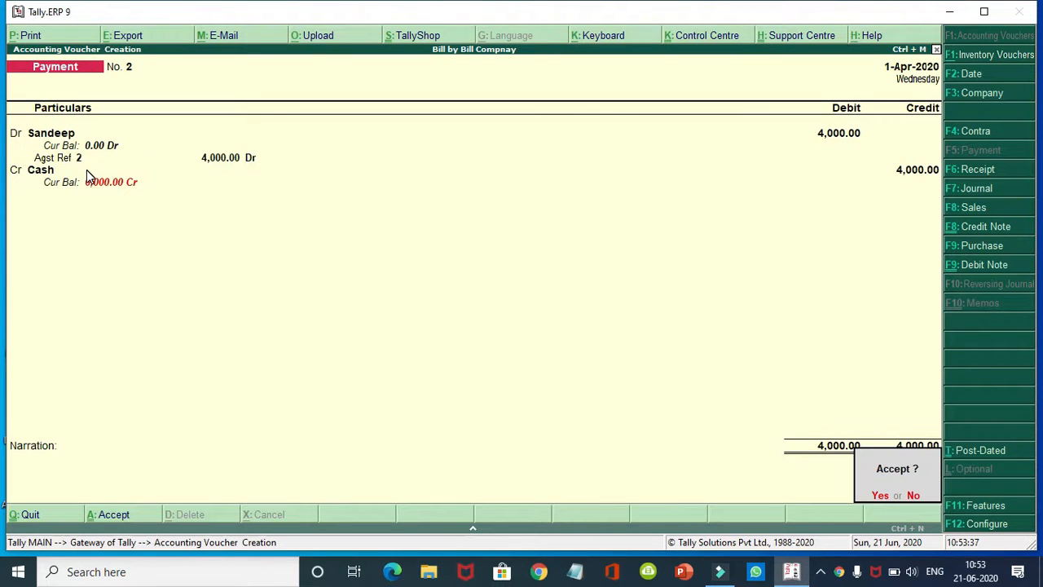
key("Return")
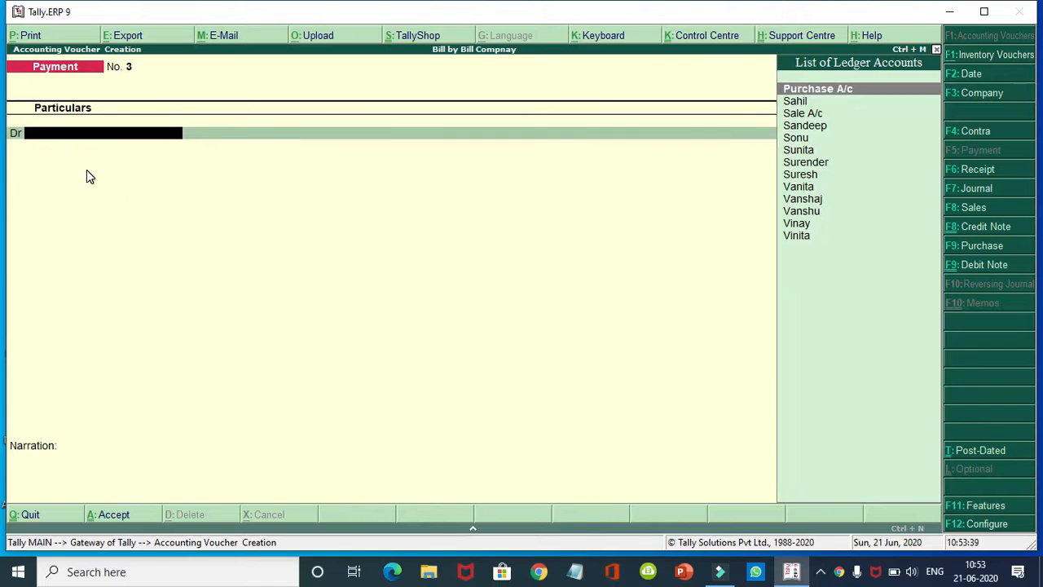
Step: Save Payment No. 3 paying another supplier 6,000 in cash against bill 3
type("s")
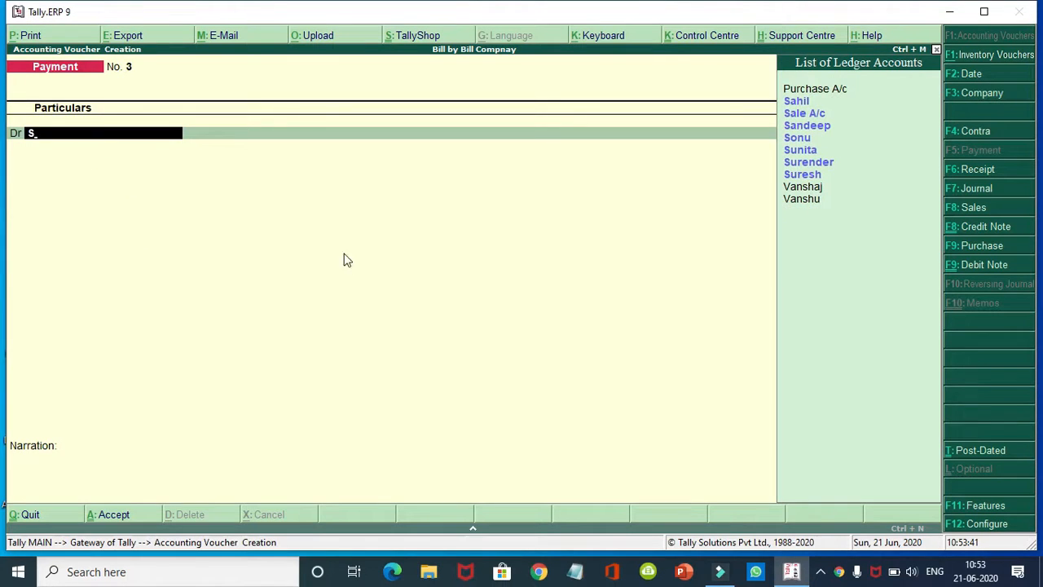
key("Down")
key("Down")
key("Down")
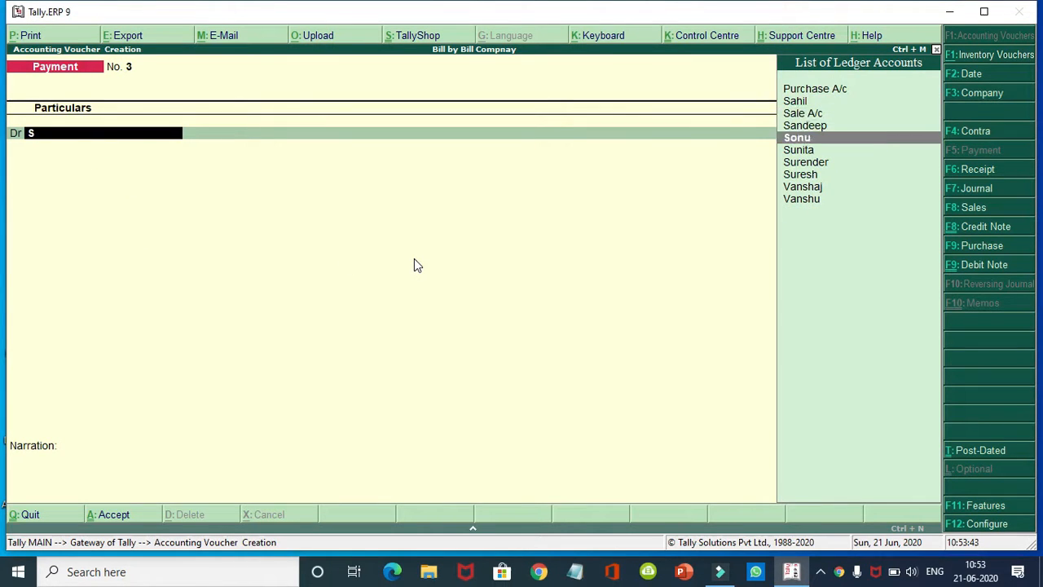
key("Return")
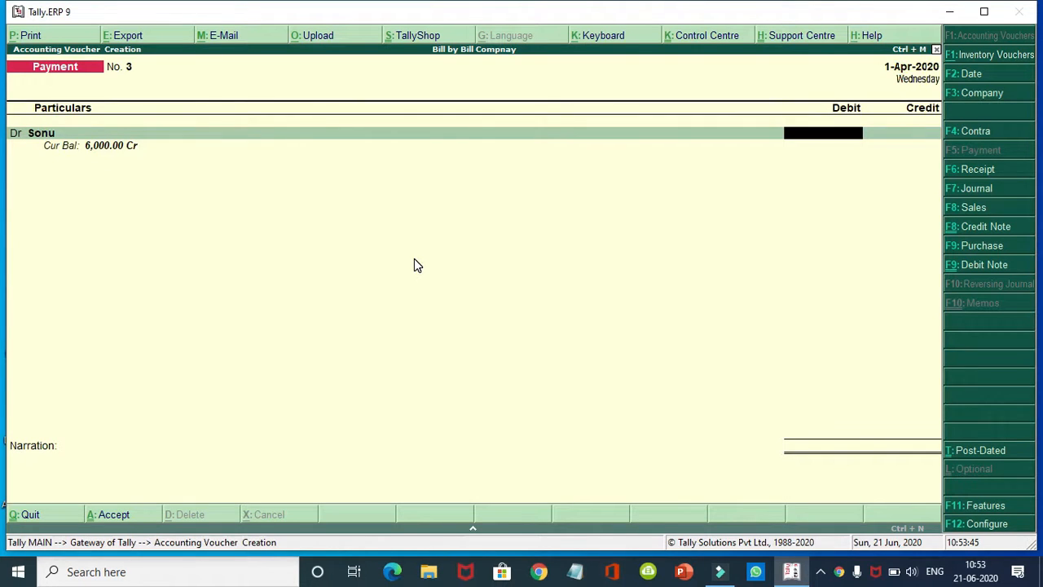
type("6,00")
type("000")
key("Return")
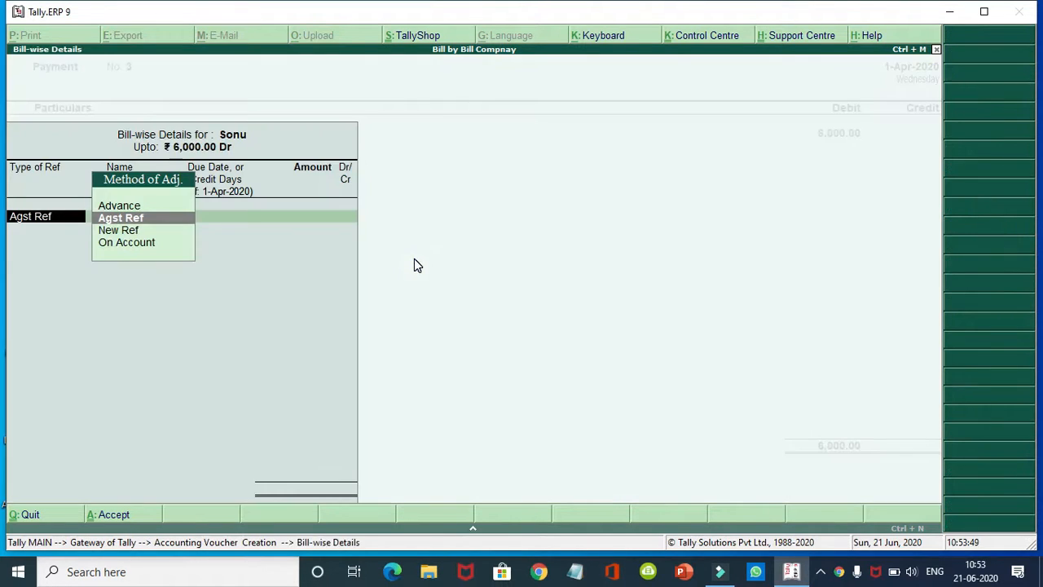
key("Return")
key("Return")
key("Return")
key("Return")
key("Return")
key("Return")
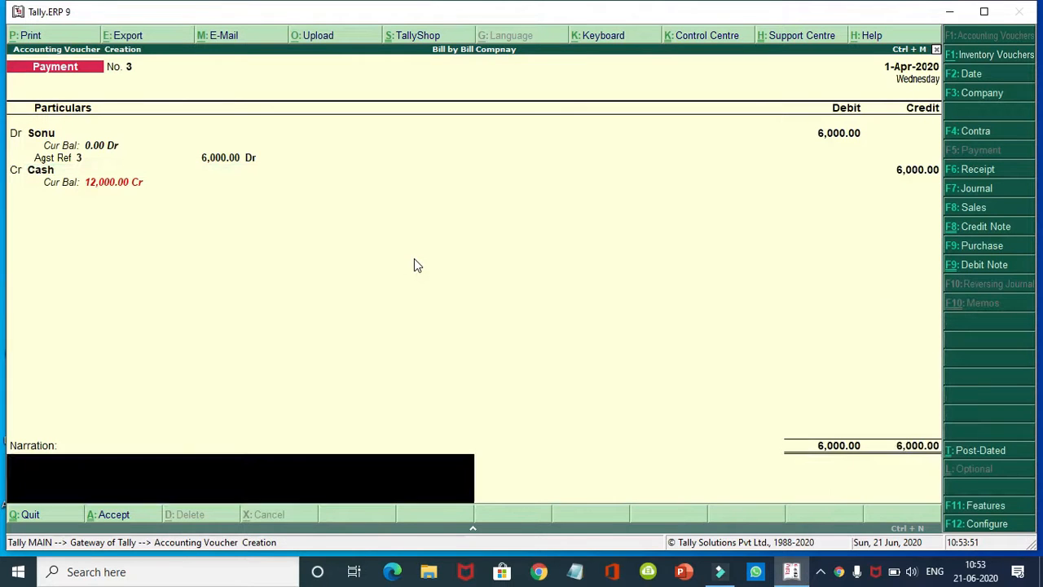
key("Return")
key("Return")
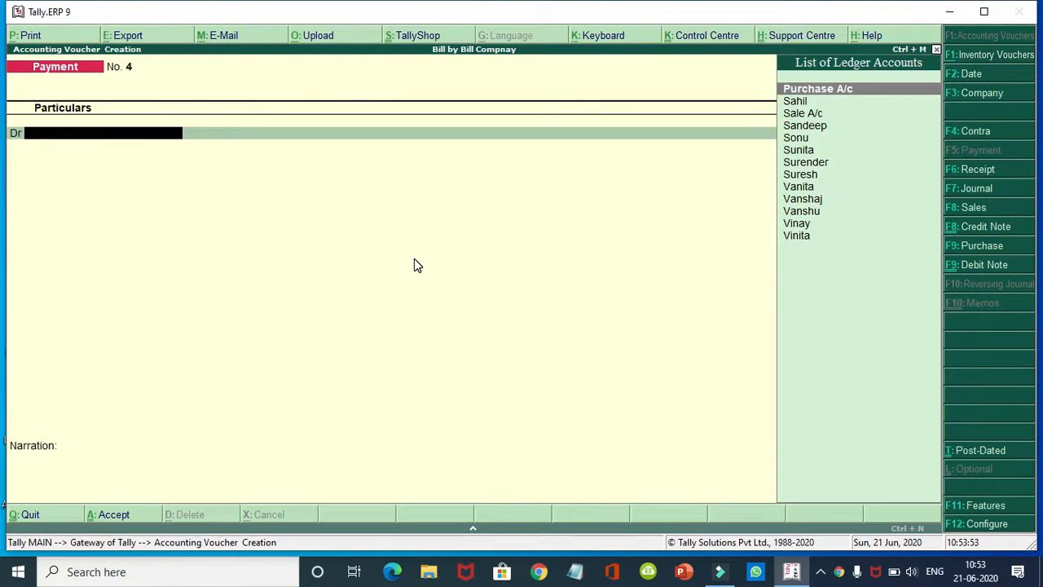
key("Return")
key("Return")
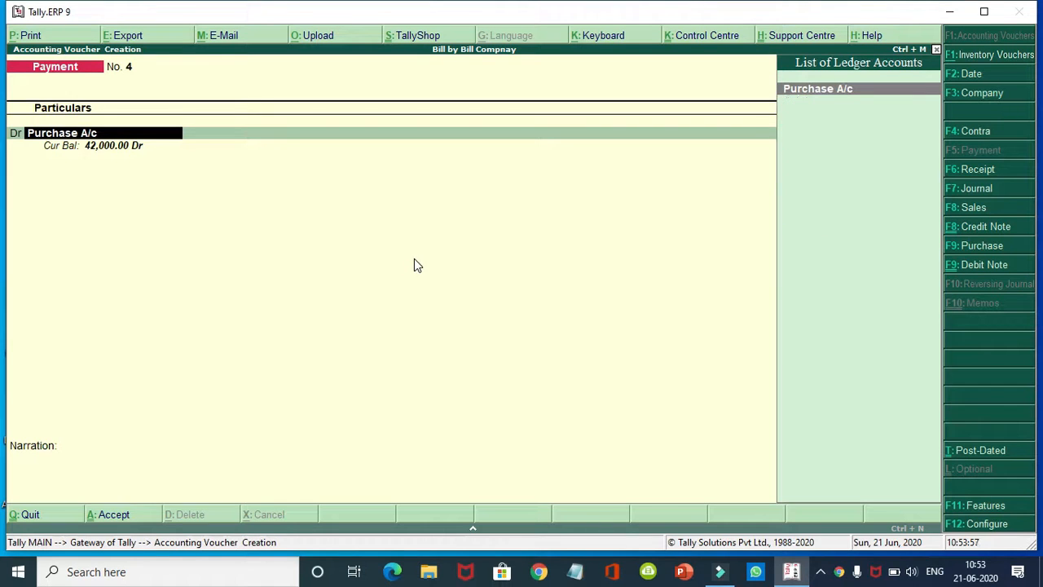
Step: Save Payment No. 4 paying a supplier 8,000 in cash against bill 4
key("BackSpace")
key("BackSpace")
key("BackSpace")
key("BackSpace")
key("BackSpace")
key("BackSpace")
key("BackSpace")
key("BackSpace")
key("BackSpace")
key("BackSpace")
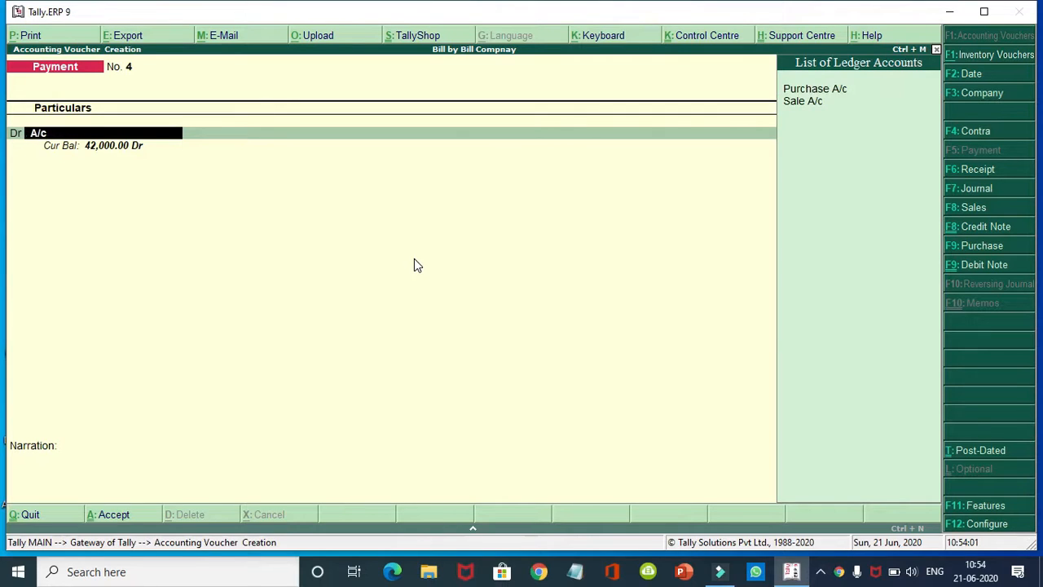
key("BackSpace")
key("BackSpace")
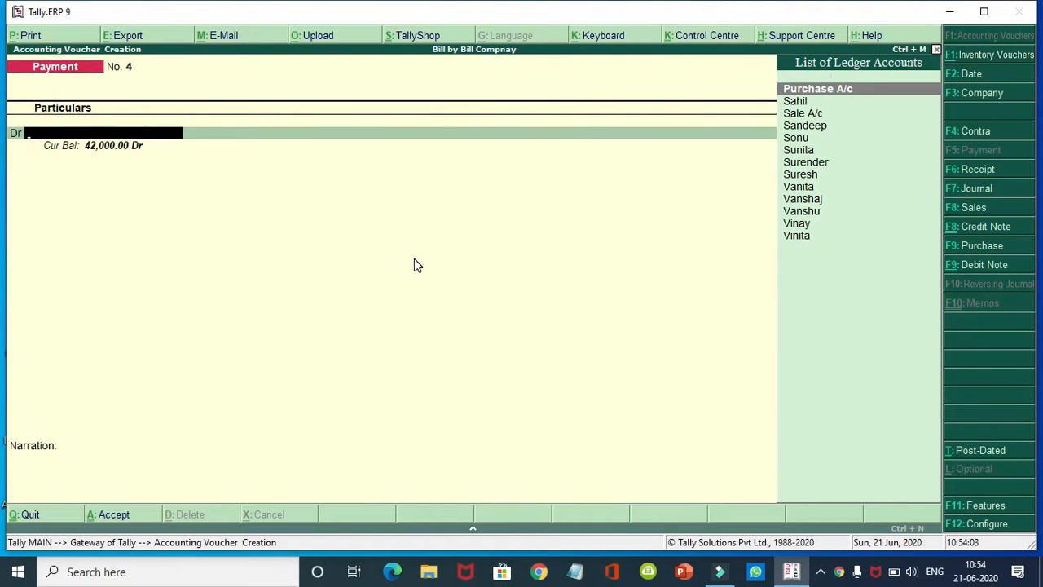
type("Sunita")
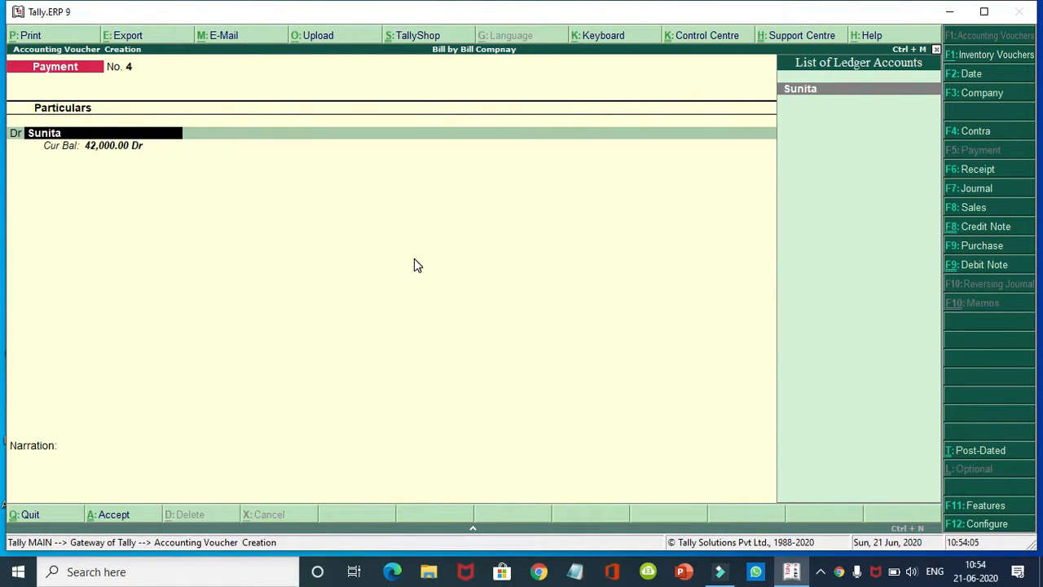
key("Return")
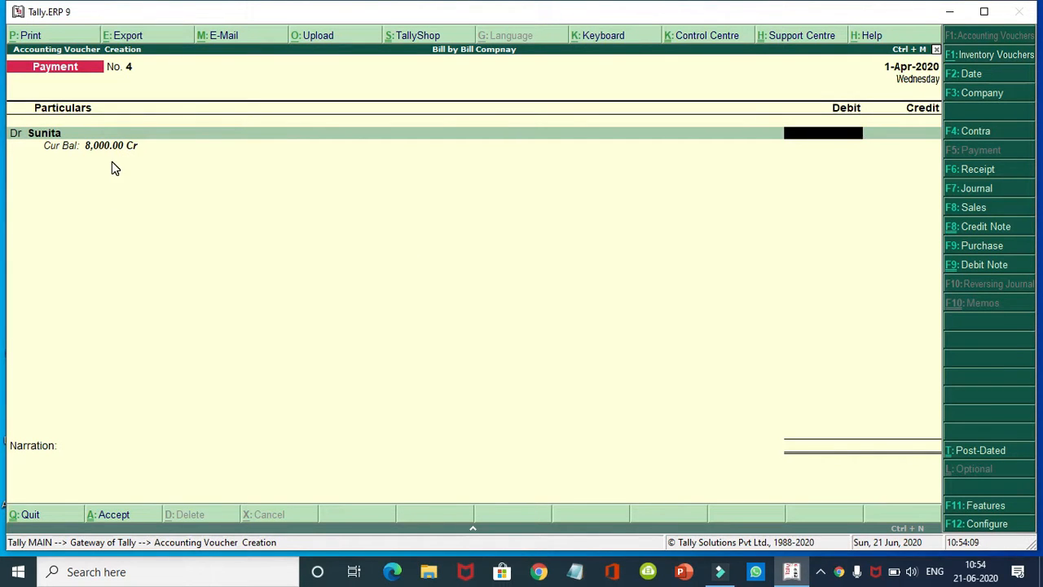
type("80000")
key("BackSpace")
key("Return")
key("Return")
key("Return")
key("Return")
key("Return")
key("Return")
key("Return")
key("Return")
key("Return")
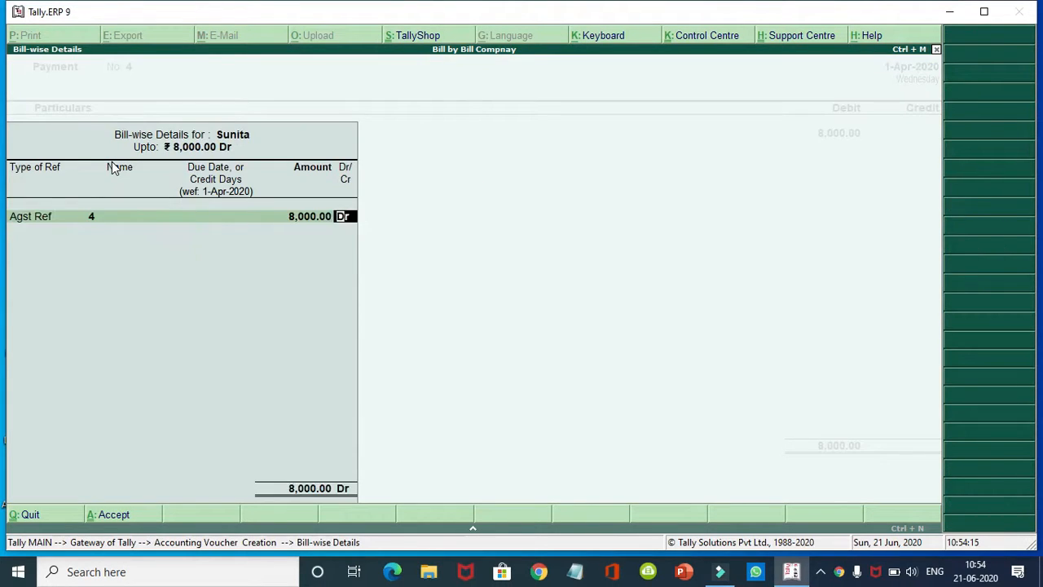
key("Return")
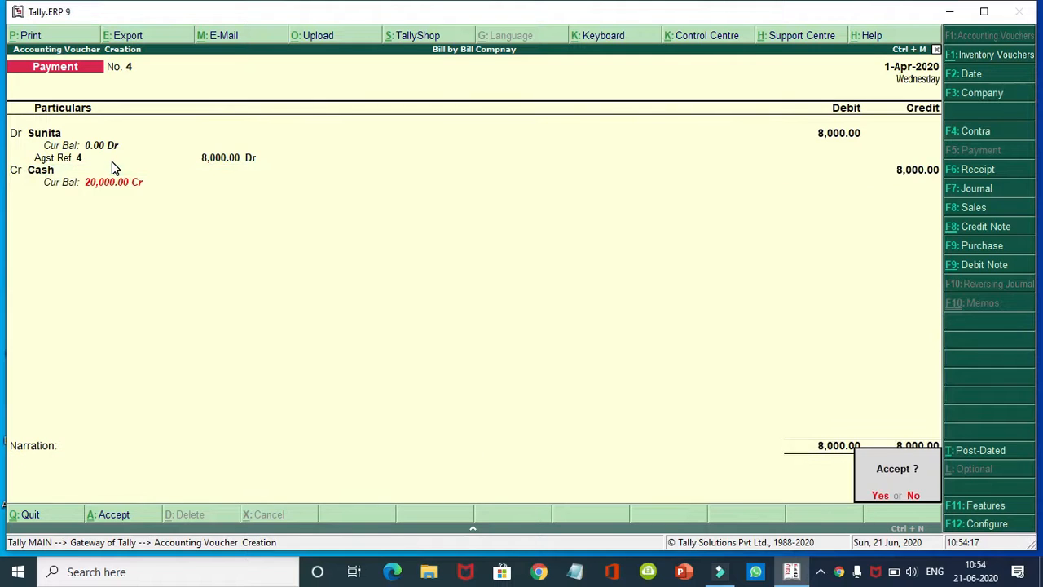
key("Return")
Step: Save Payment No. 5 paying a supplier 10,000 in cash against bill 5
type("S")
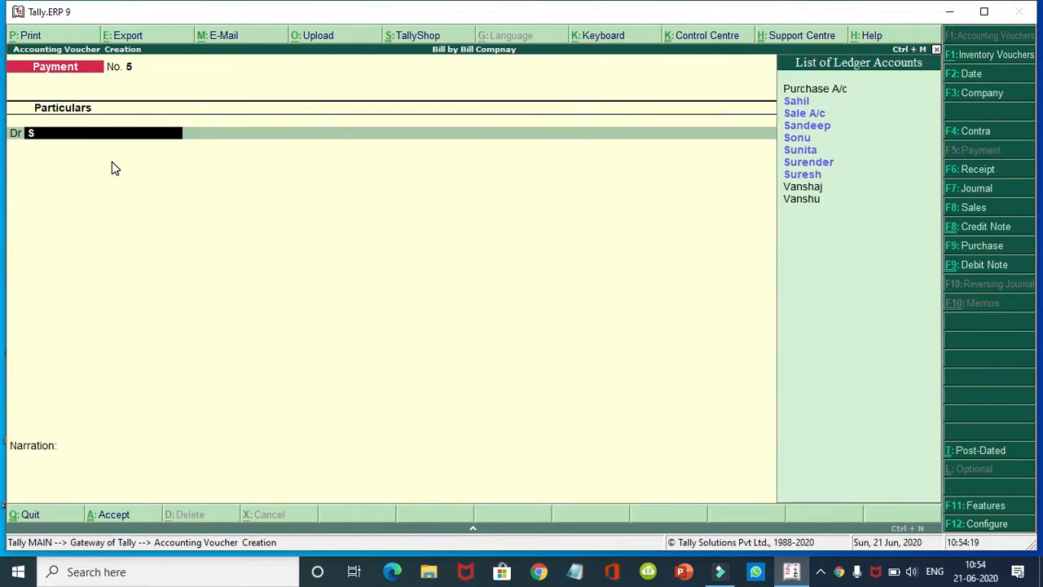
type("u")
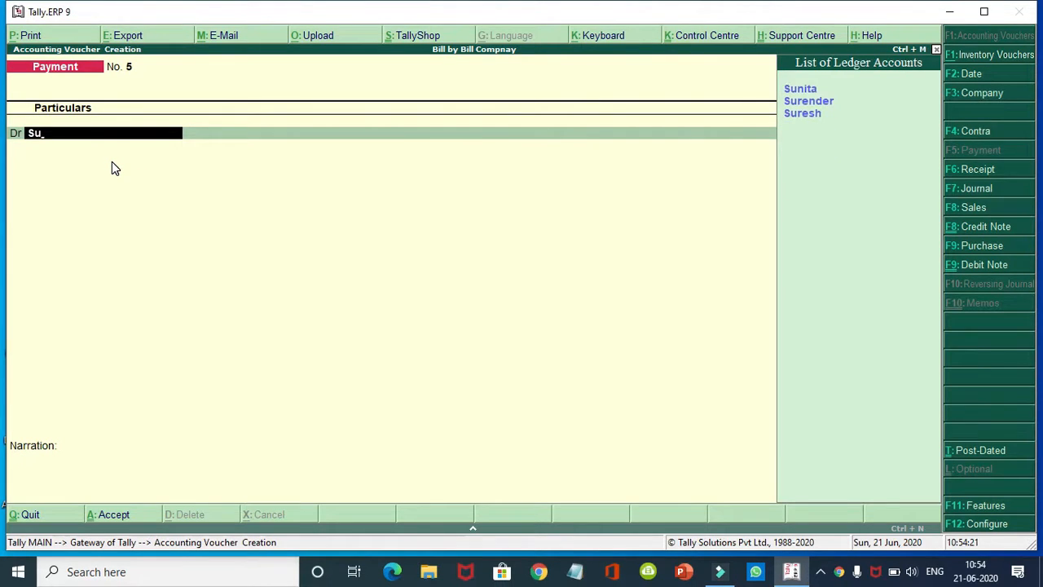
key("Down")
key("Return")
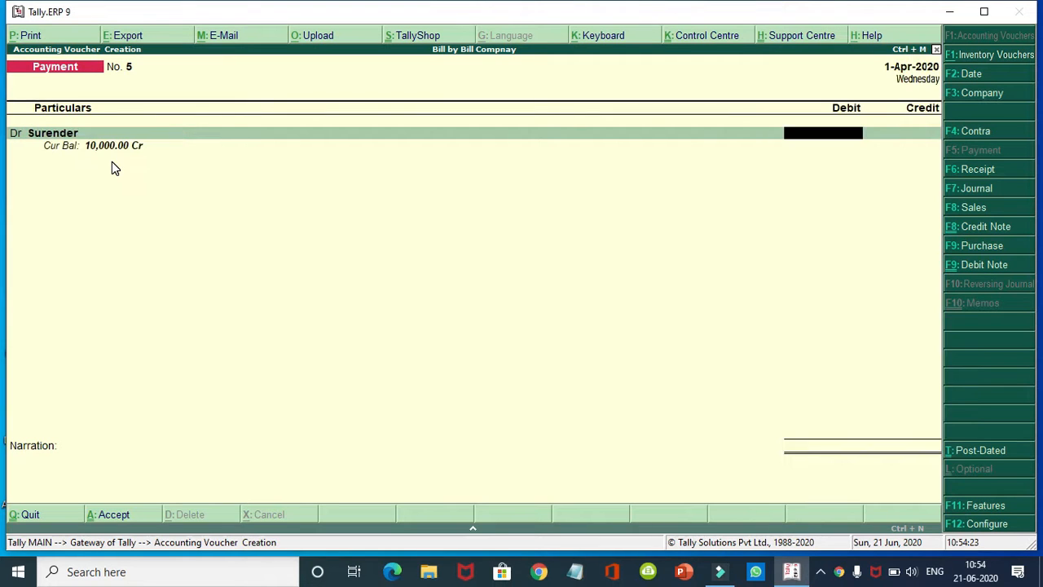
type("10000")
key("Return")
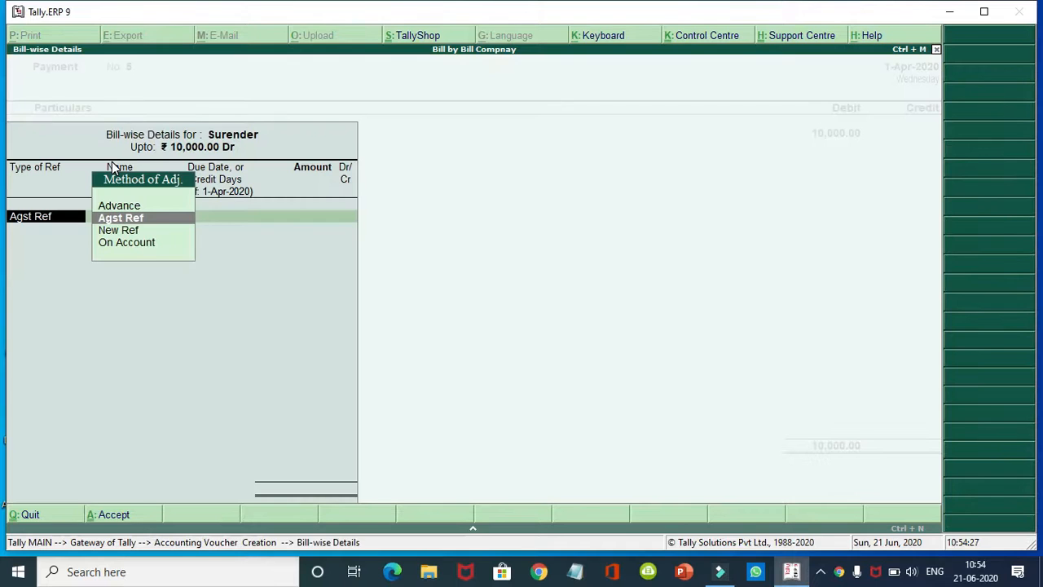
key("Return")
key("Return")
key("Return")
key("Return")
key("Return")
key("Return")
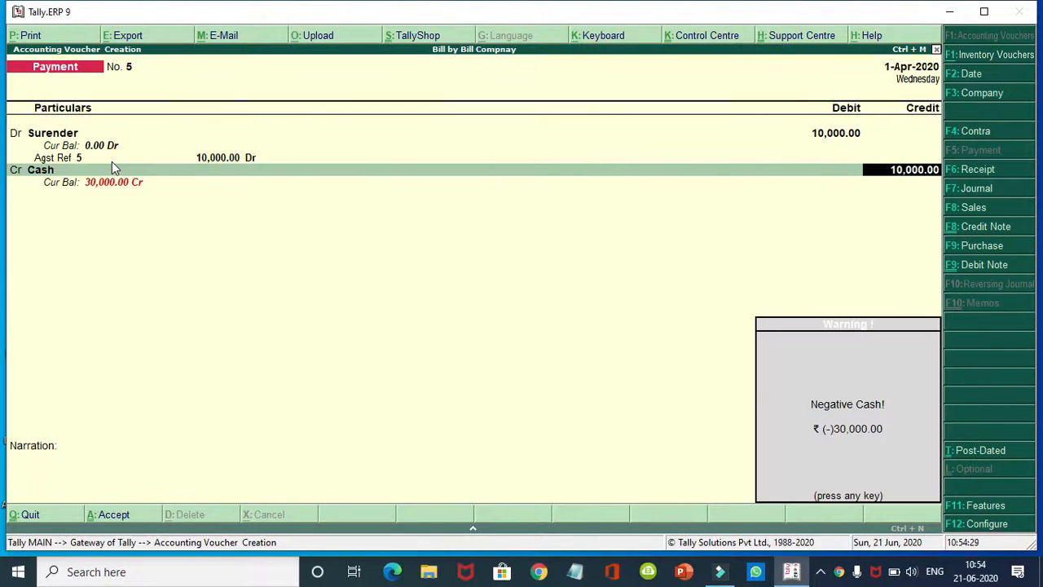
key("Return")
key("Return")
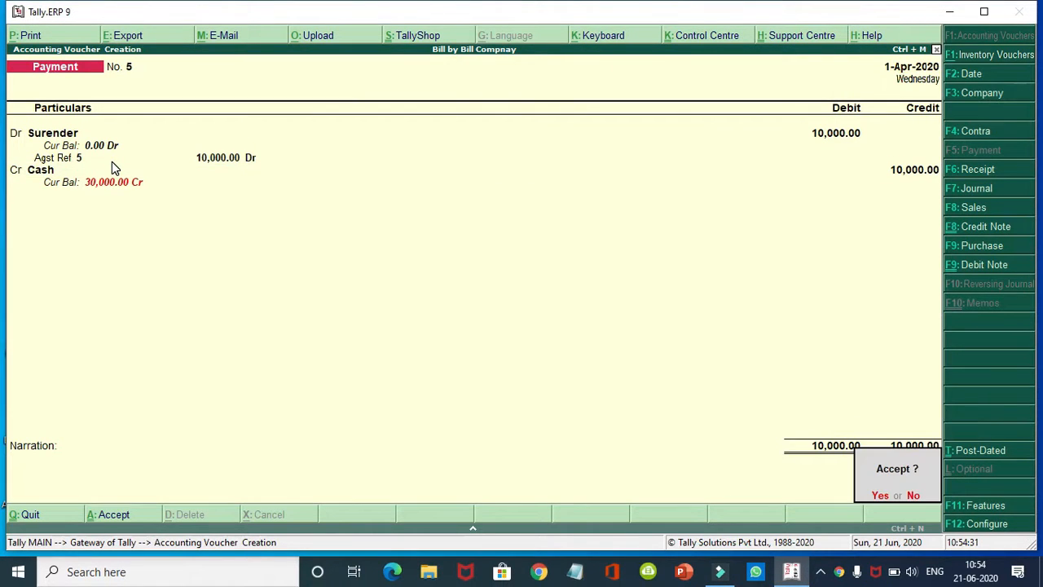
key("Return")
key("Escape")
key("Return")
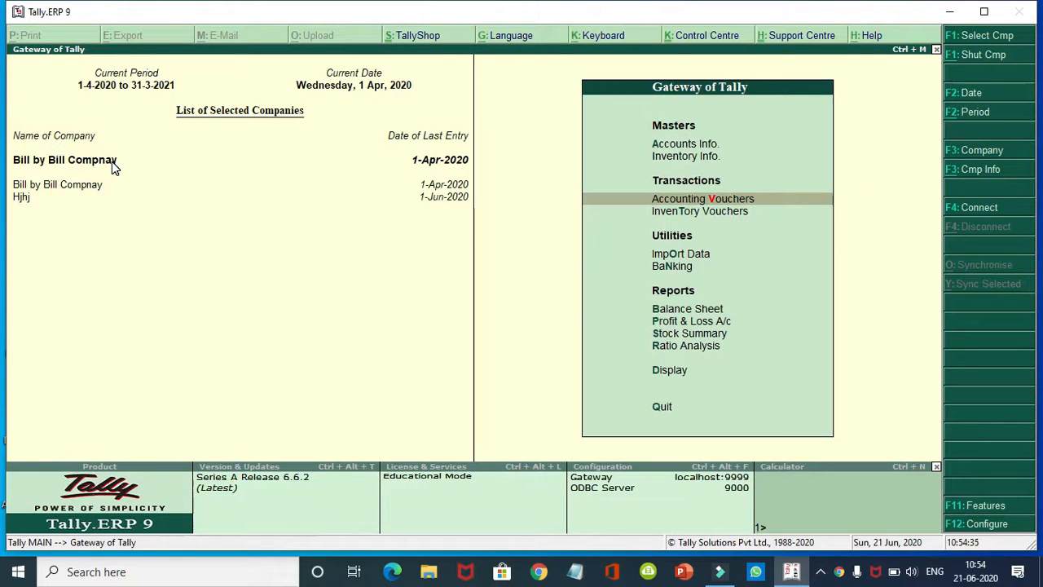
Step: Open Display > Statements of Accounts > Outstandings > Payables, showing bill 6 pending 12,000
key("Down")
key("Down")
key("Down")
key("Down")
key("Down")
key("Down")
key("Down")
key("Down")
key("Down")
key("Up")
key("Up")
key("Down")
key("Down")
key("Up")
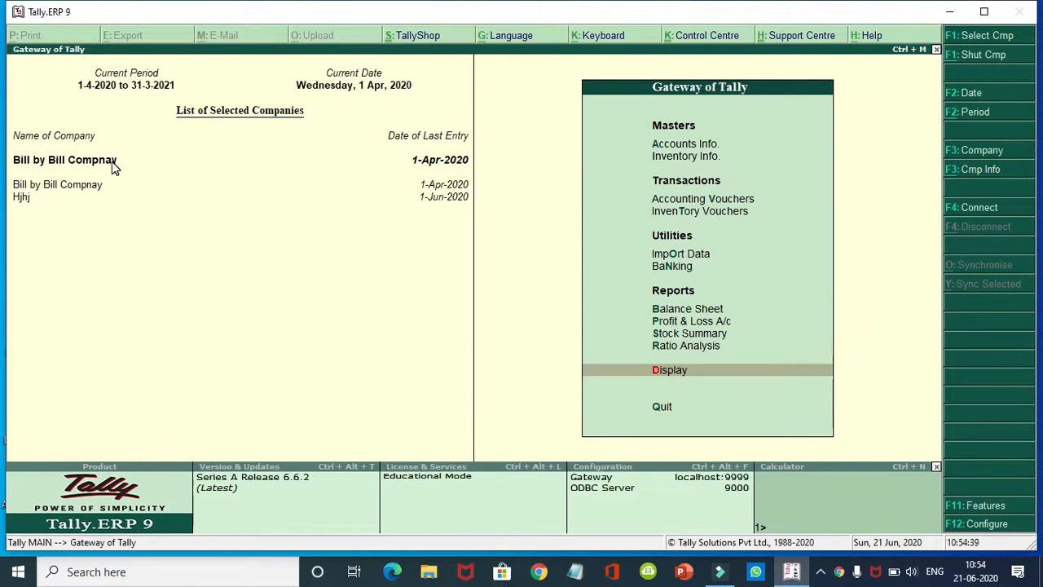
key("Return")
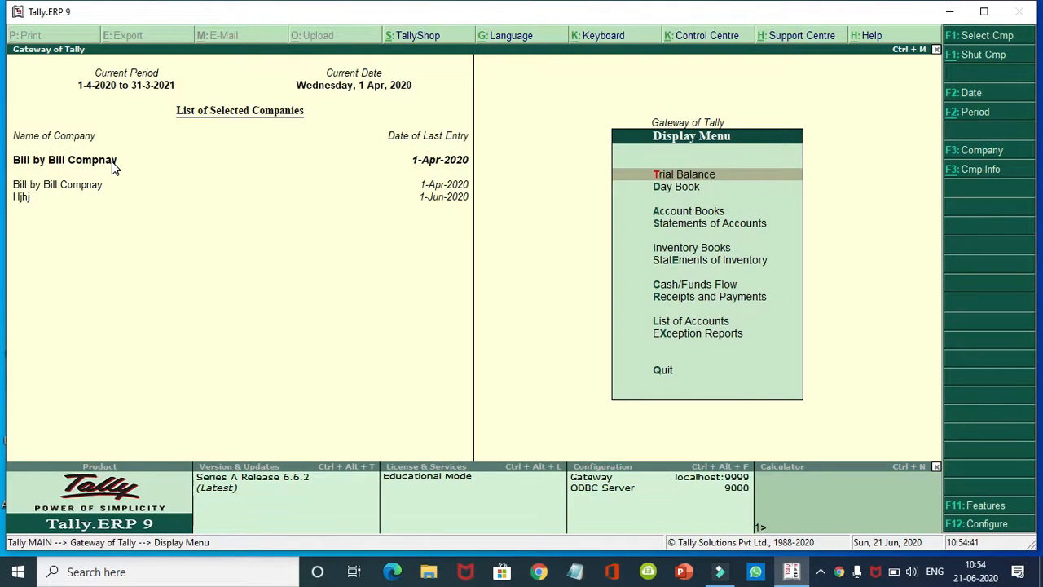
key("Down")
key("Down")
key("Down")
key("Down")
key("Down")
key("Return")
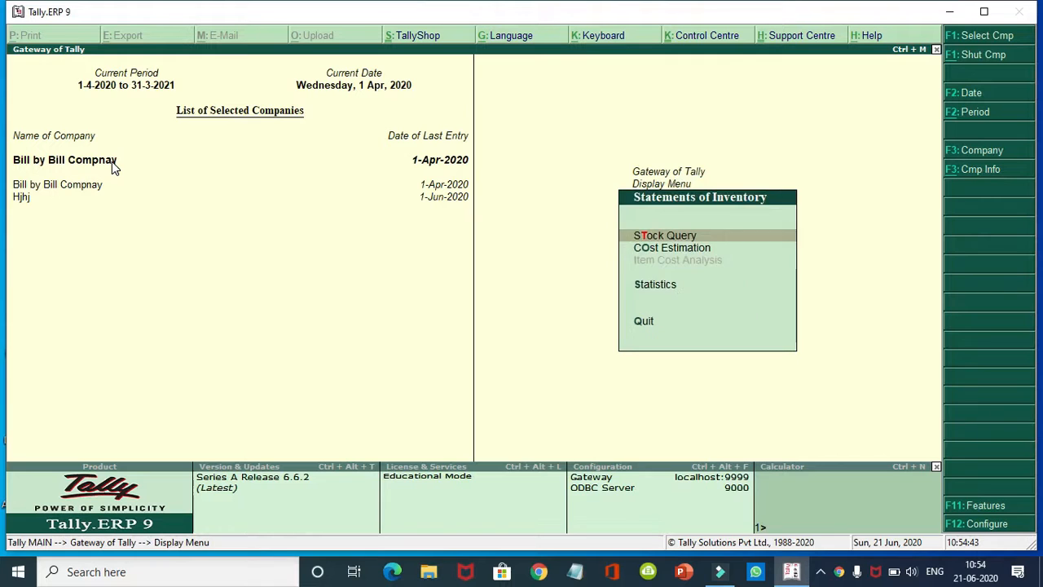
key("Escape")
key("Up")
key("Up")
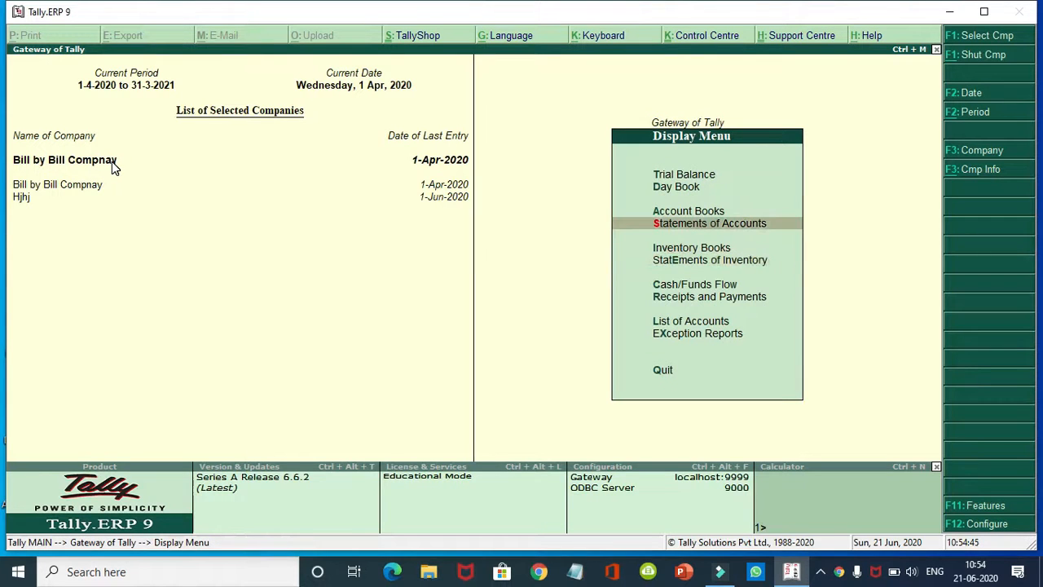
key("Return")
key("Return")
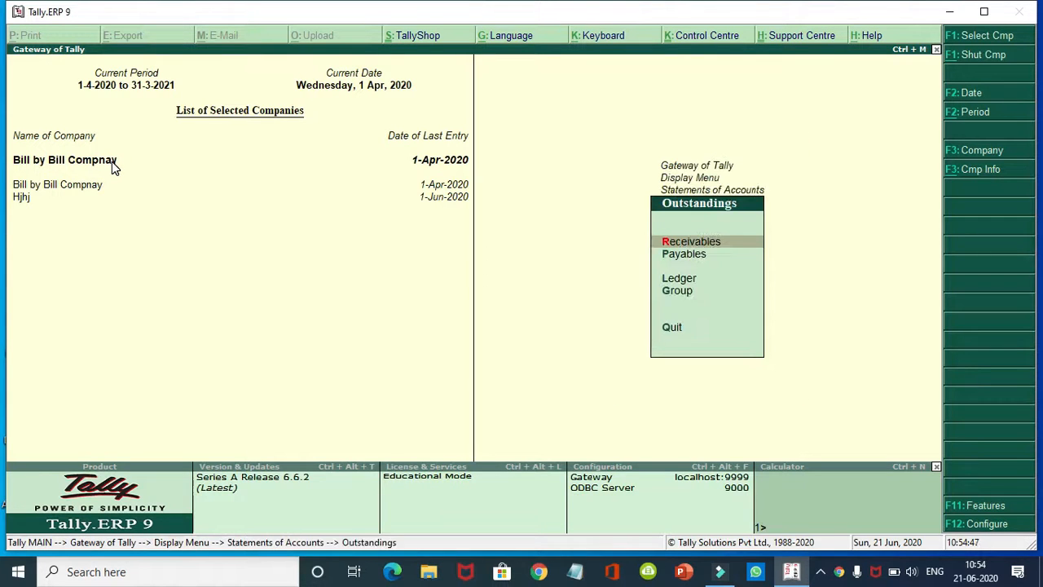
key("Down")
key("Return")
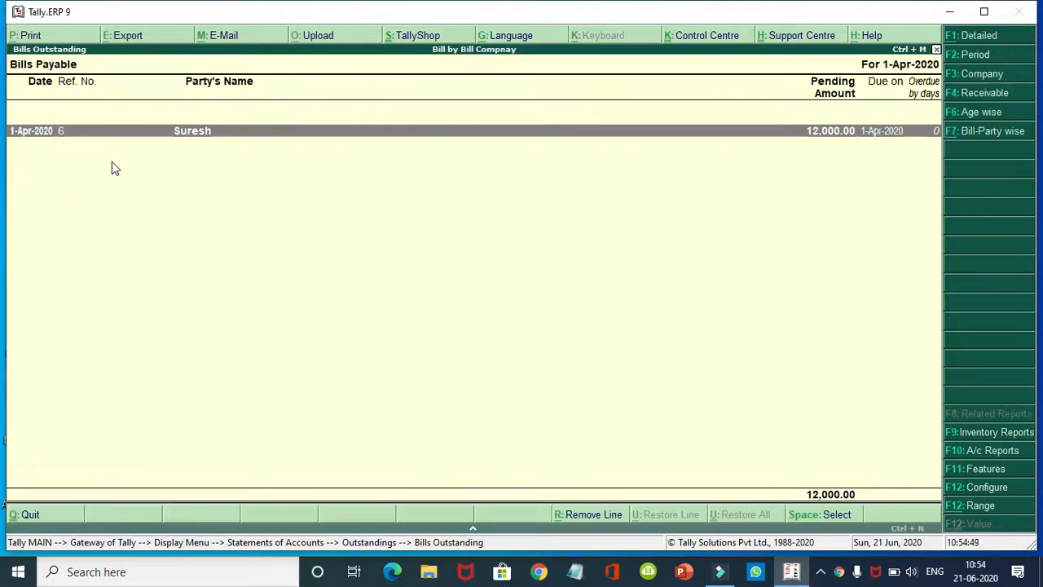
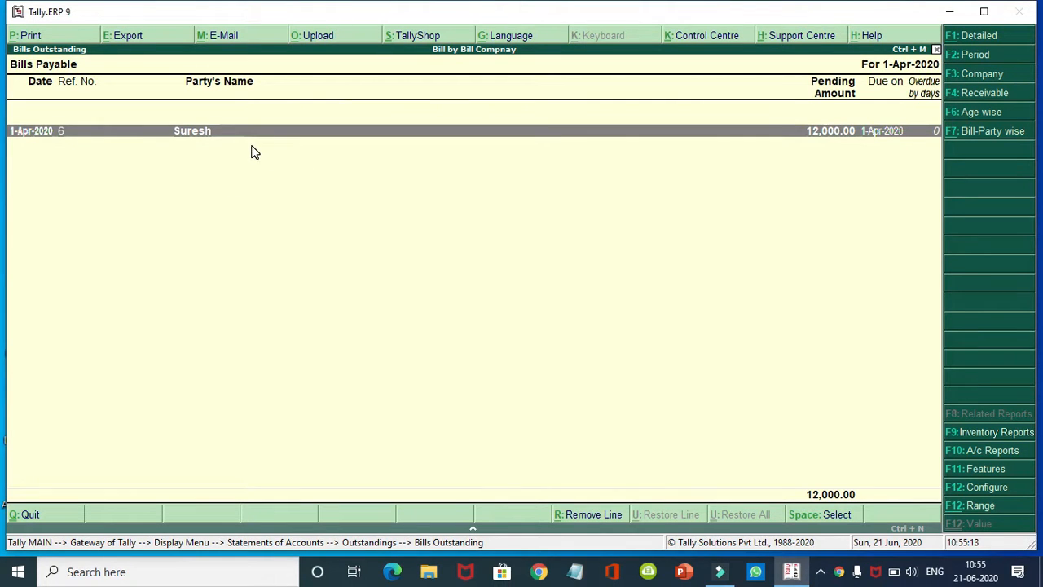
Step: Expand the supplier's 12,000.00 purchase bill detail, then close Bills Payable back to Outstandings
key("shift+Return")
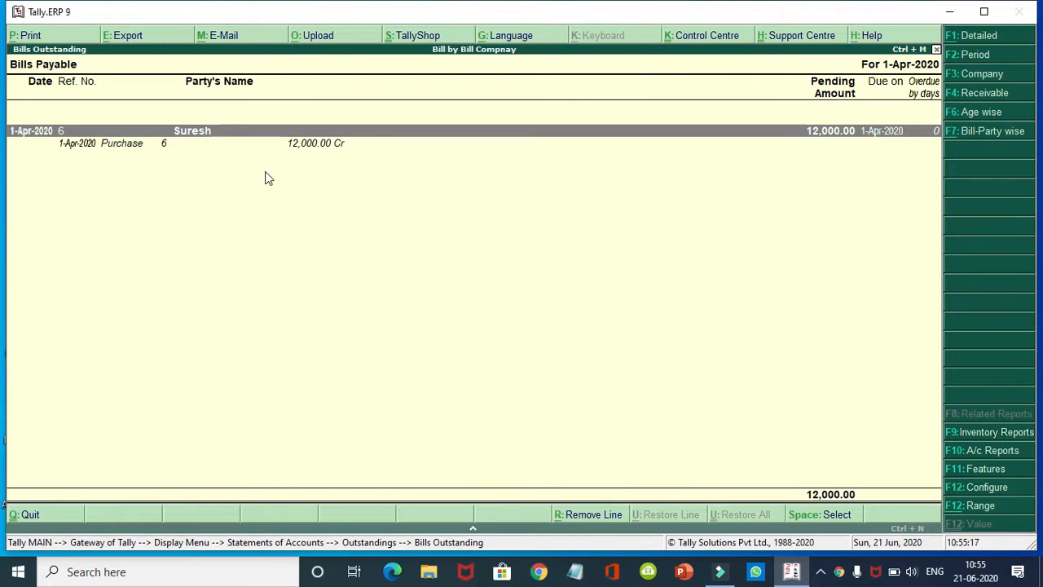
key("Escape")
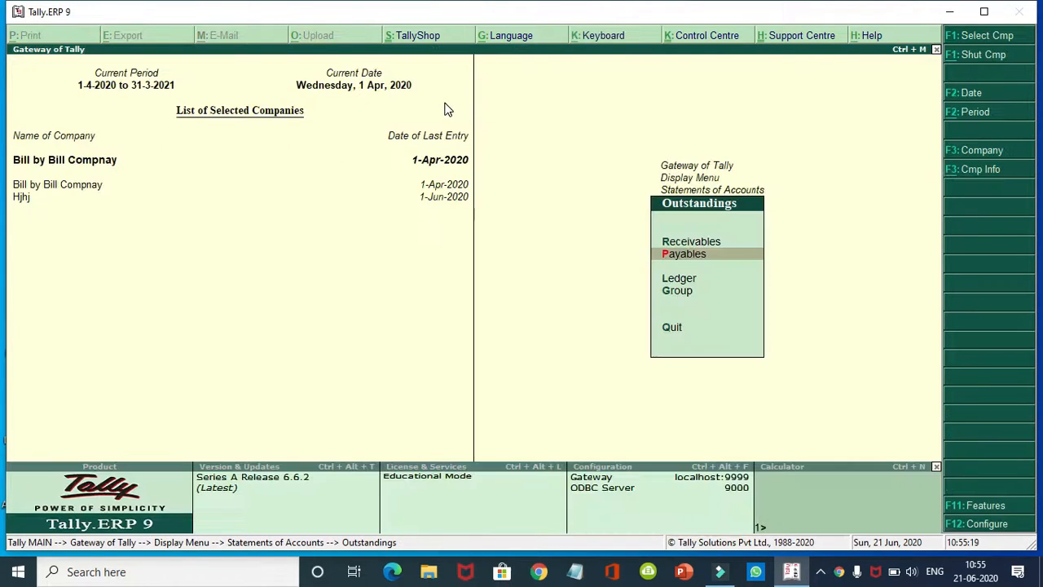
Step: View Bills Receivable, showing five pending bills totalling 15,000.00
key("Up")
key("Return")
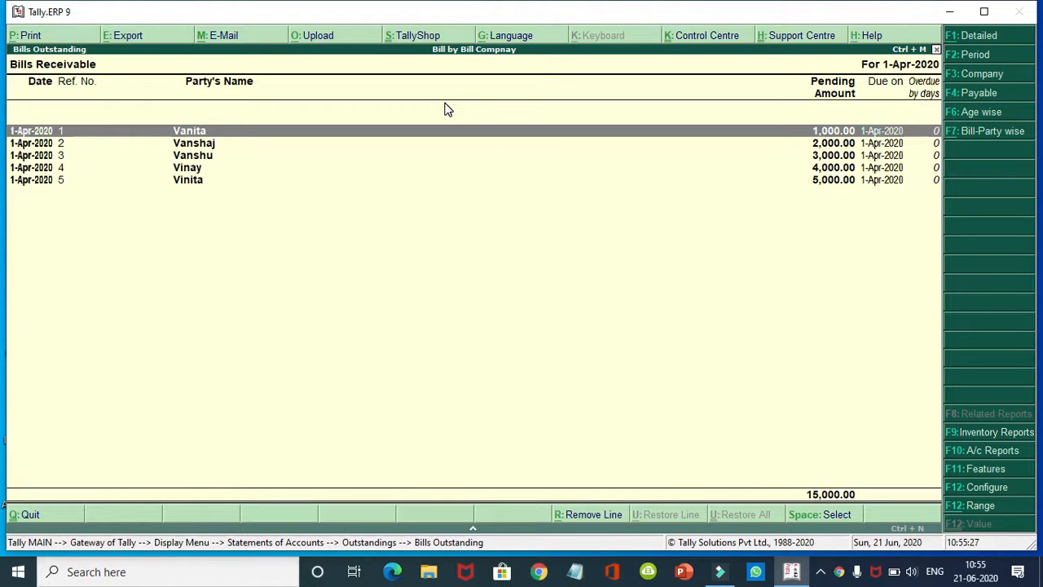
key("Escape")
key("Escape")
key("Escape")
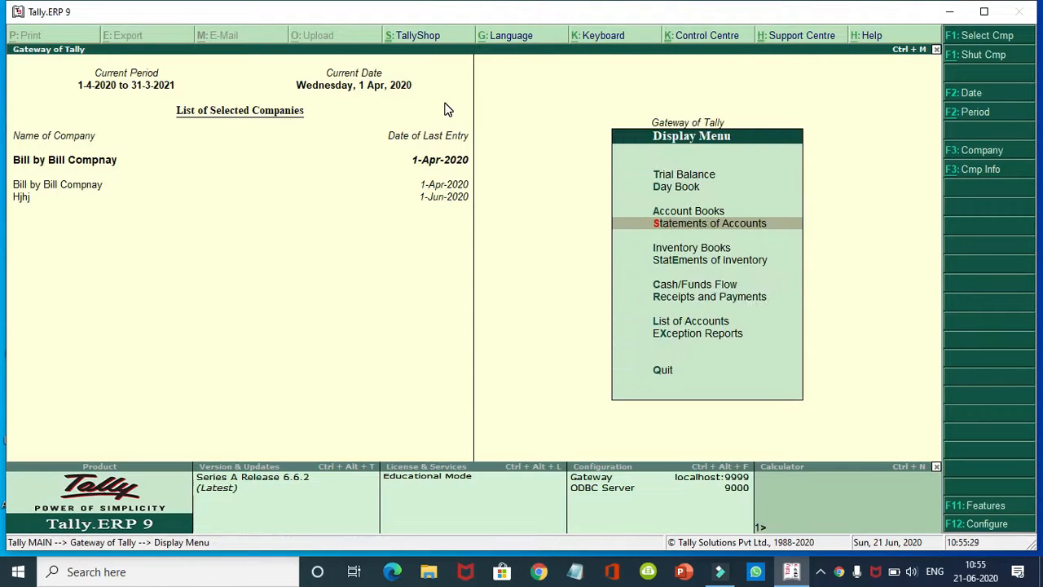
Step: Return to Gateway of Tally and start a new accounting voucher, Payment No. 6
key("Escape")
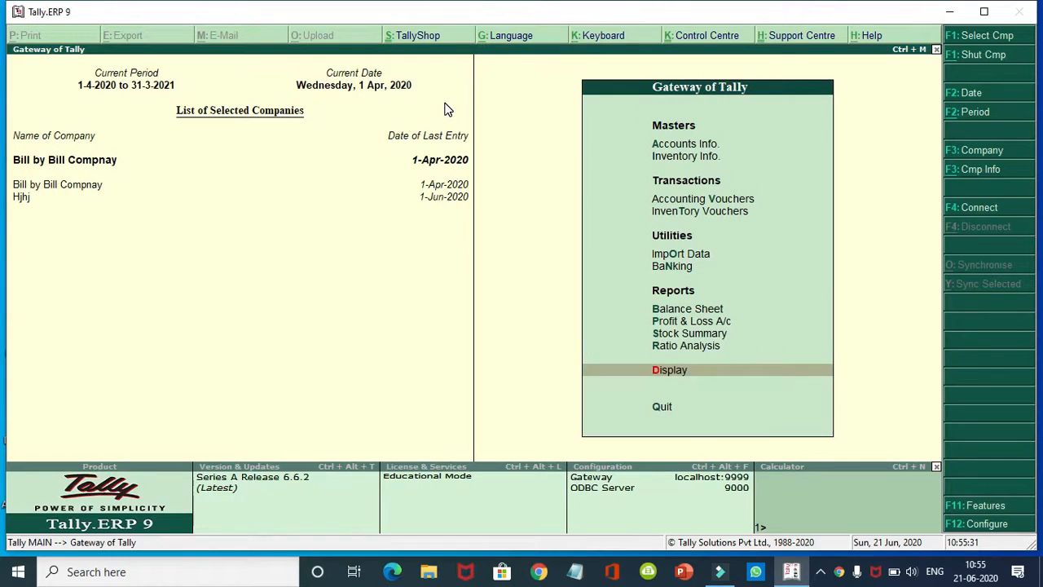
key("Up")
key("Up")
key("Up")
key("Up")
key("Up")
key("Up")
key("Up")
key("Up")
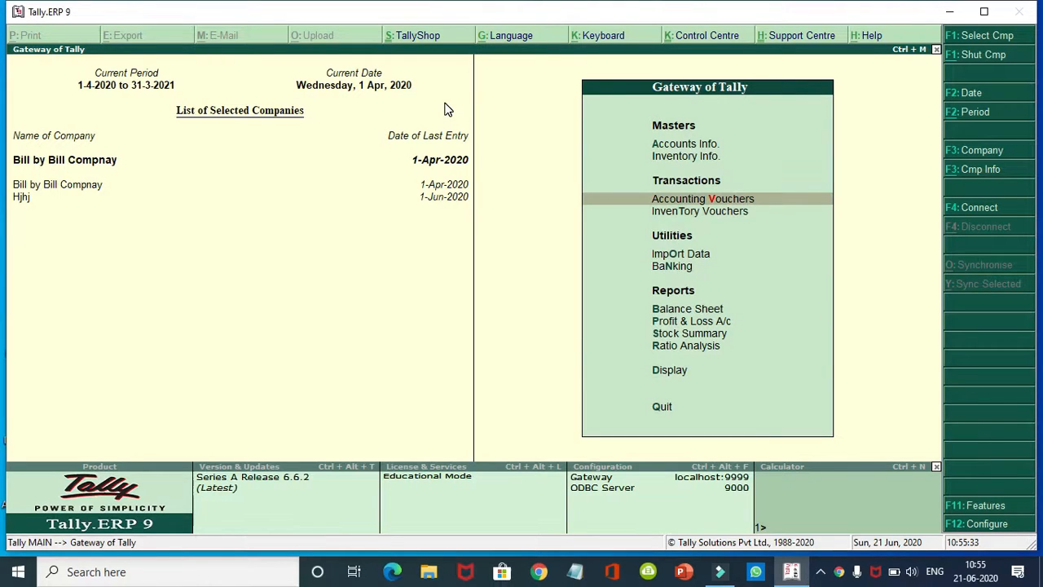
key("Return")
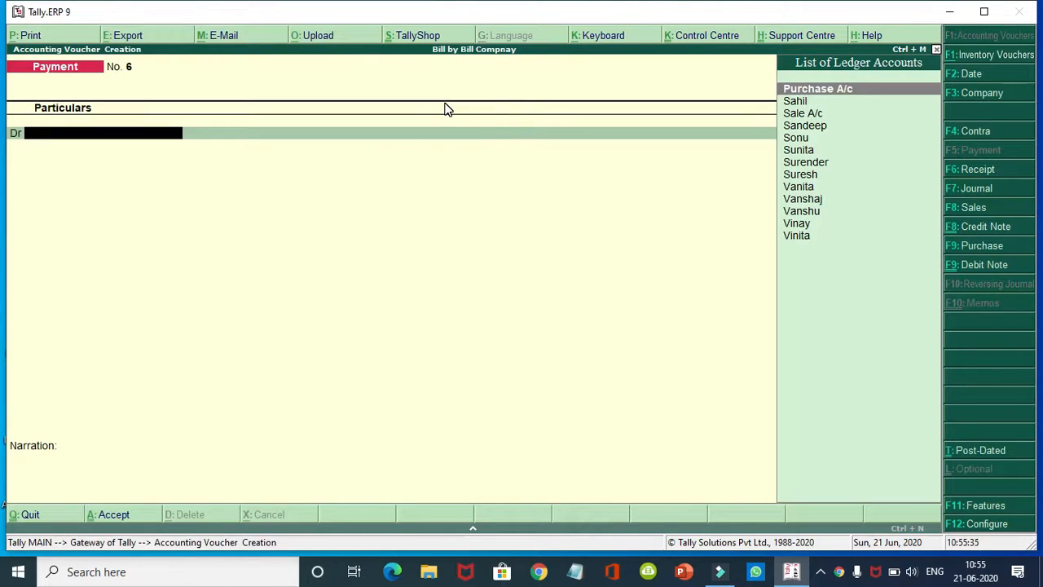
Step: Save a Receipt crediting a customer 2,000 against bill 2, debiting Cash
key("F6")
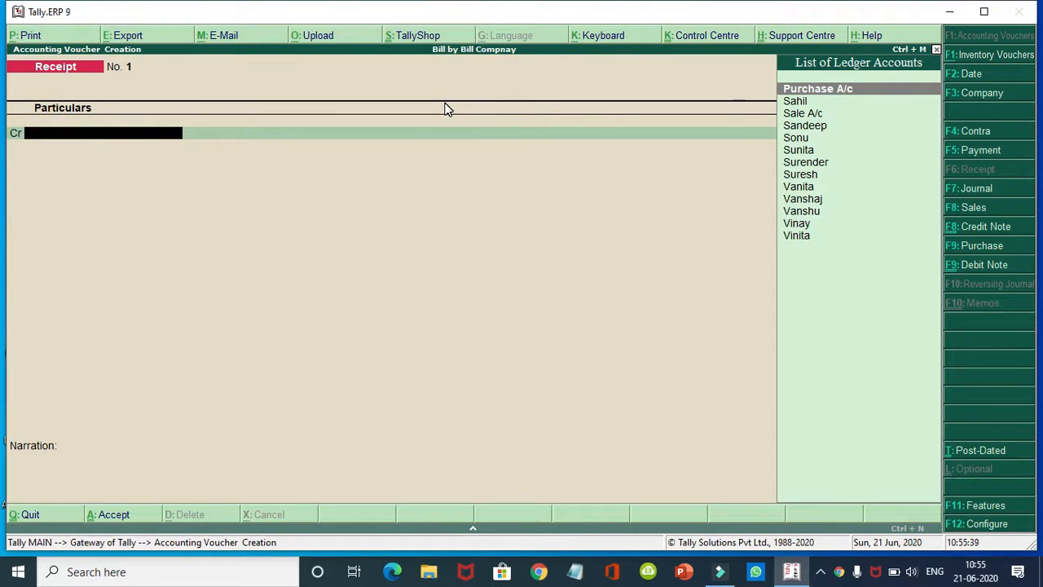
type("V")
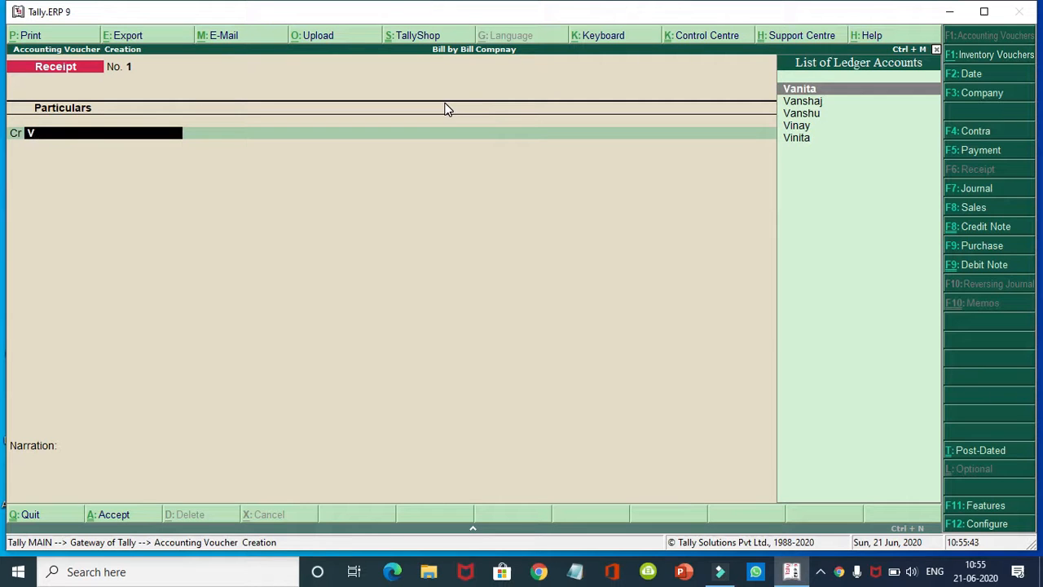
key("Down")
key("Return")
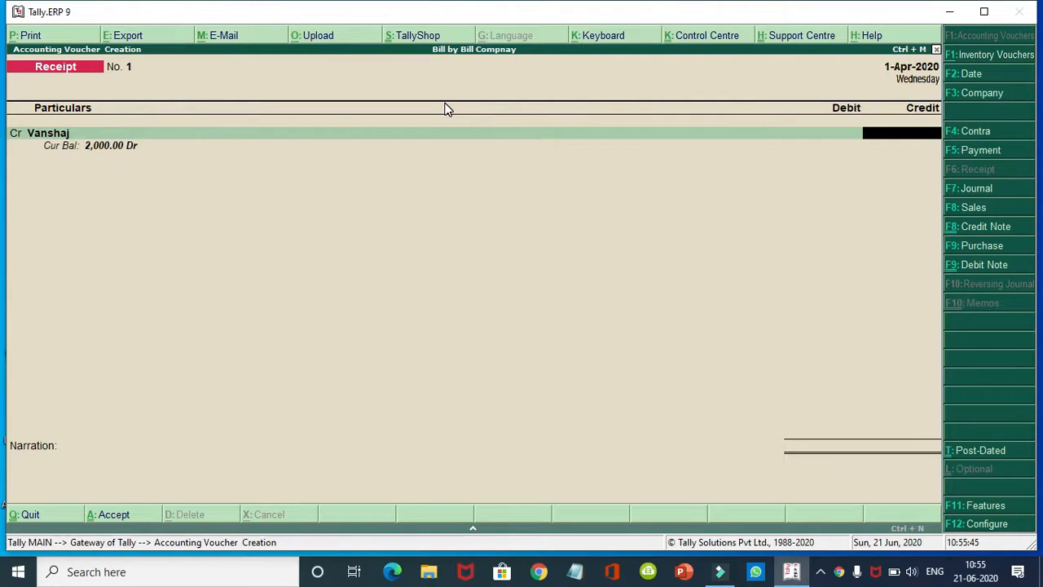
type("2000")
key("Return")
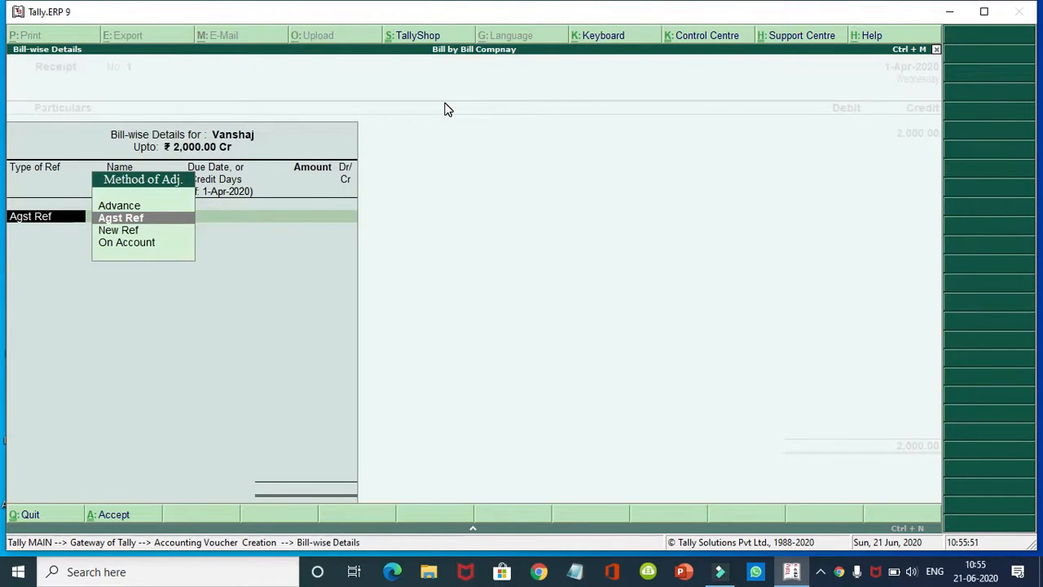
key("Return")
type("2")
key("Return")
key("Return")
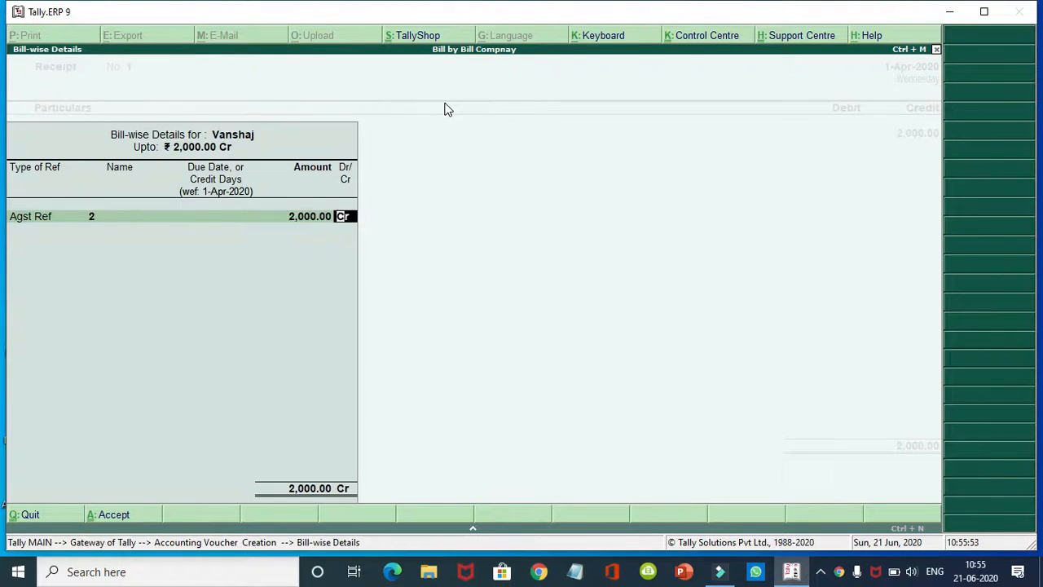
key("Return")
type("C")
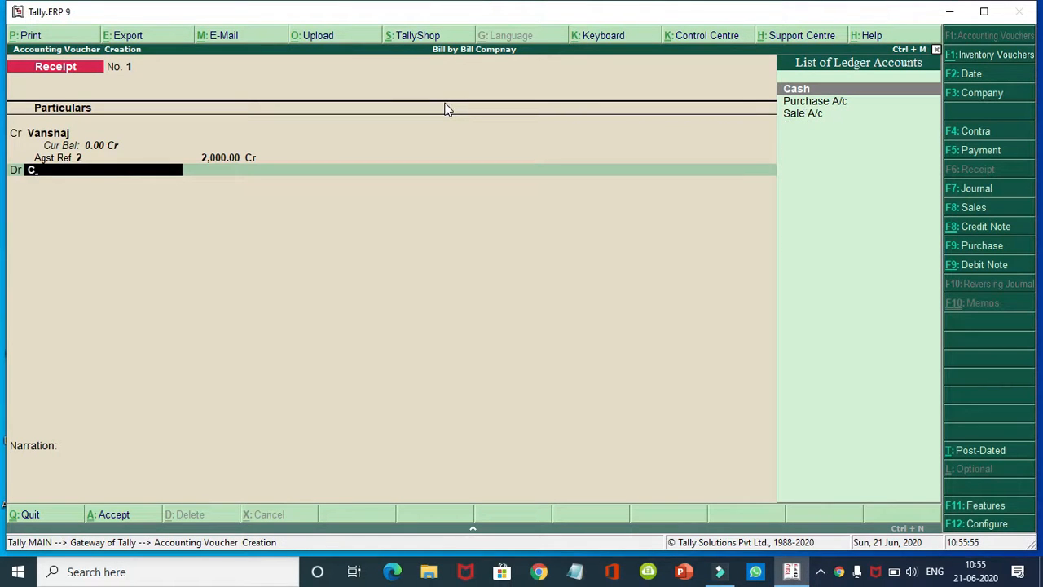
key("Return")
key("Return")
key("Return")
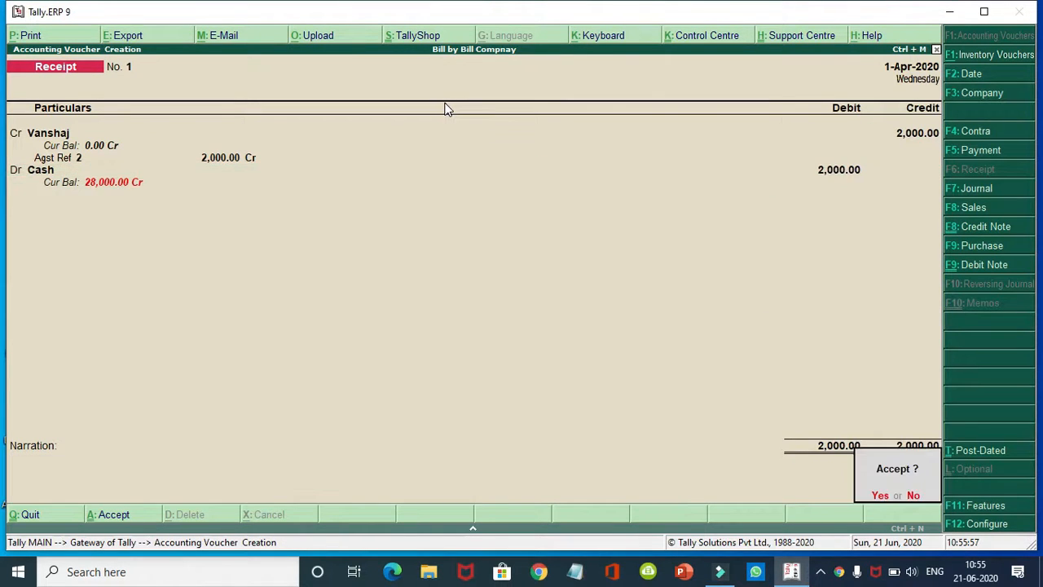
key("Return")
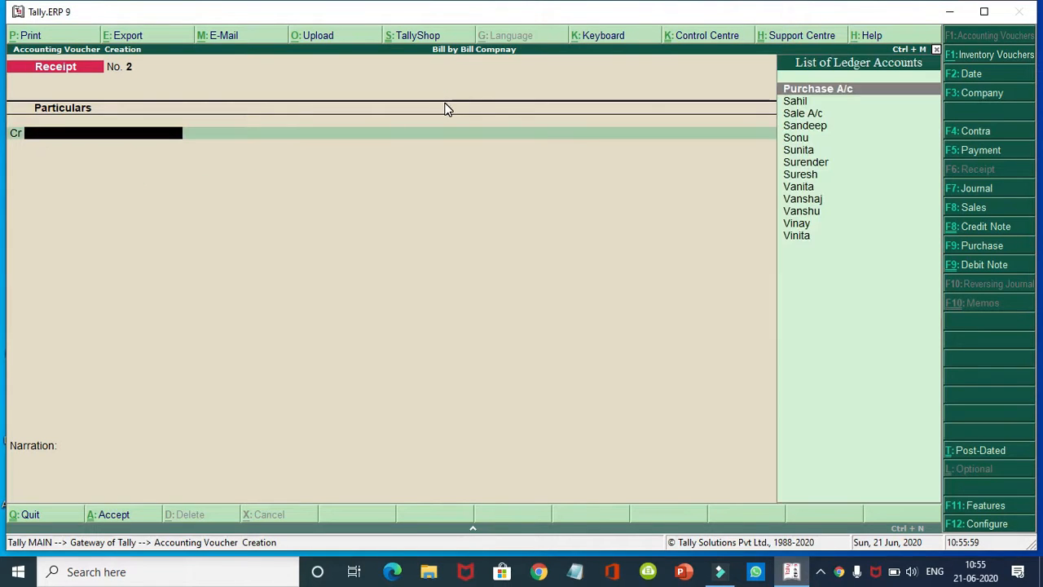
Step: Save Receipt No. 2 crediting another customer 1,000 against bill 1, debiting Cash
type("Va")
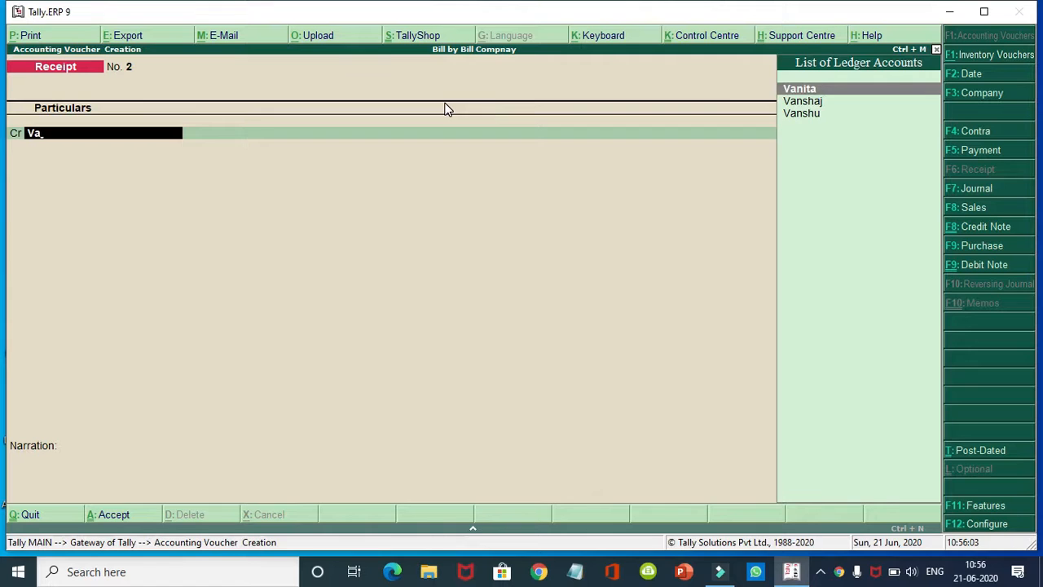
key("Return")
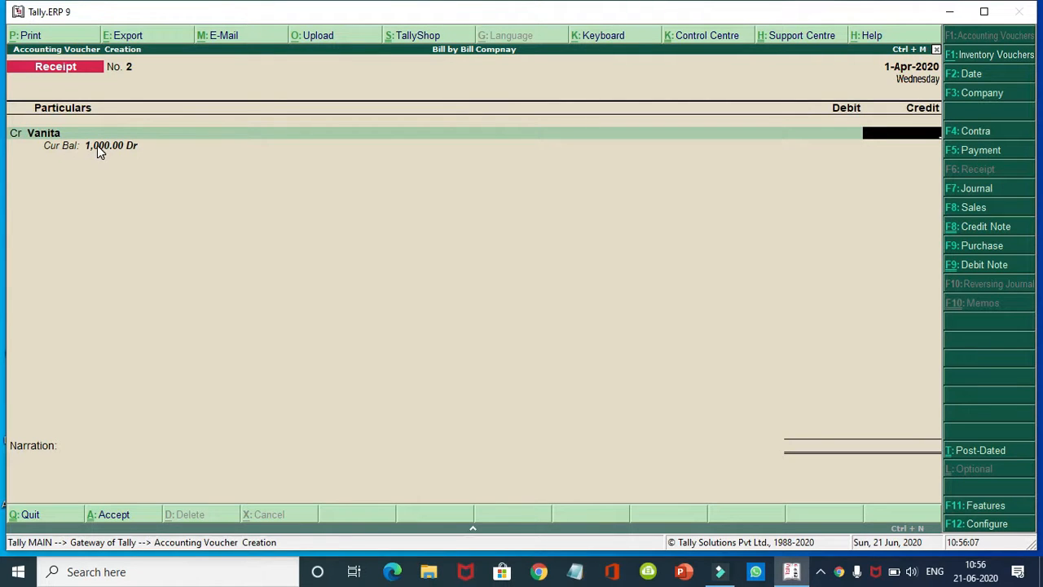
type("1000")
key("Return")
key("Return")
key("Return")
key("Return")
key("Return")
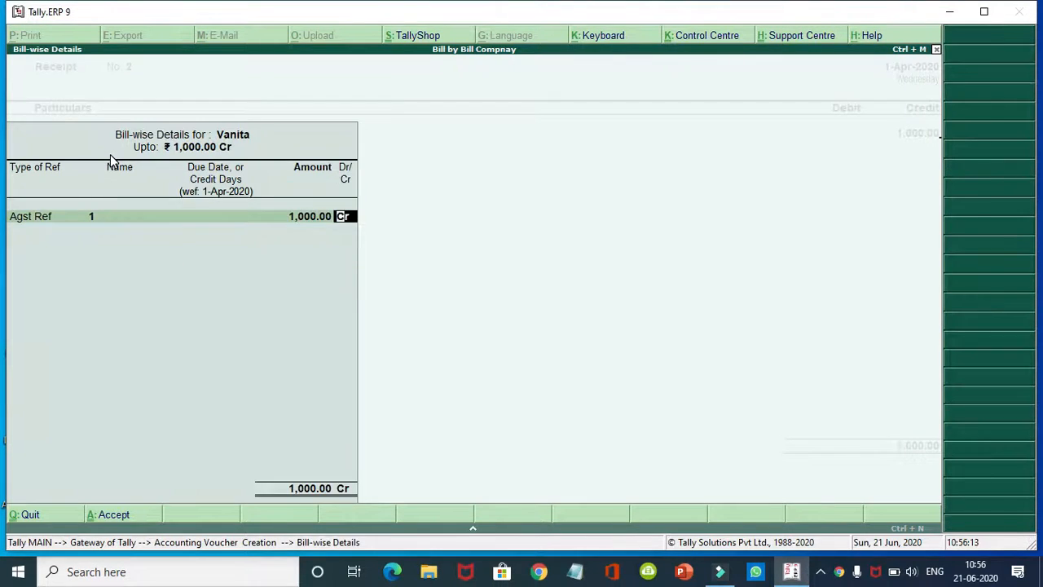
type("C")
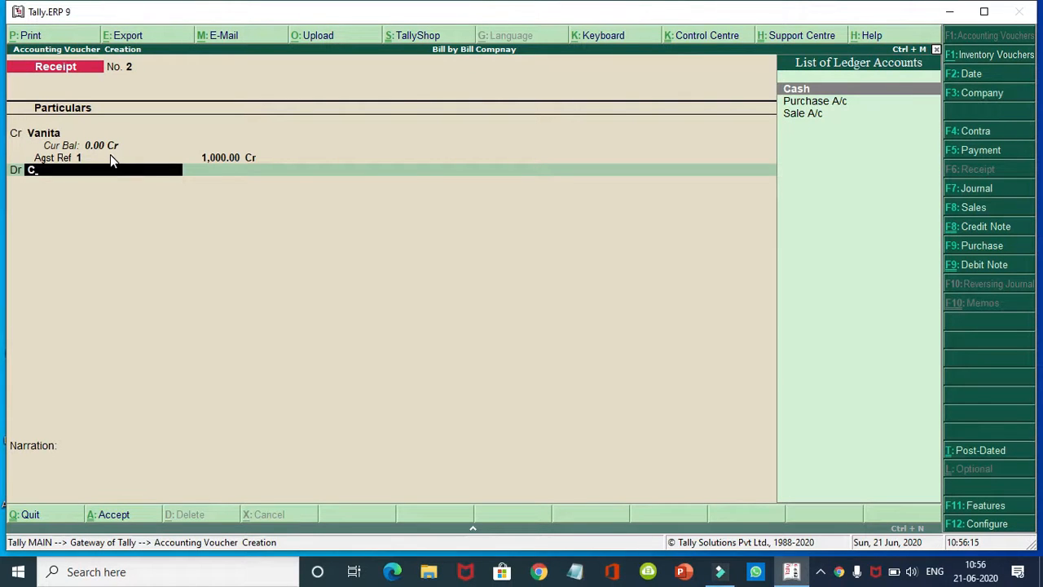
key("Return")
key("Return")
key("Return")
key("Return")
key("Return")
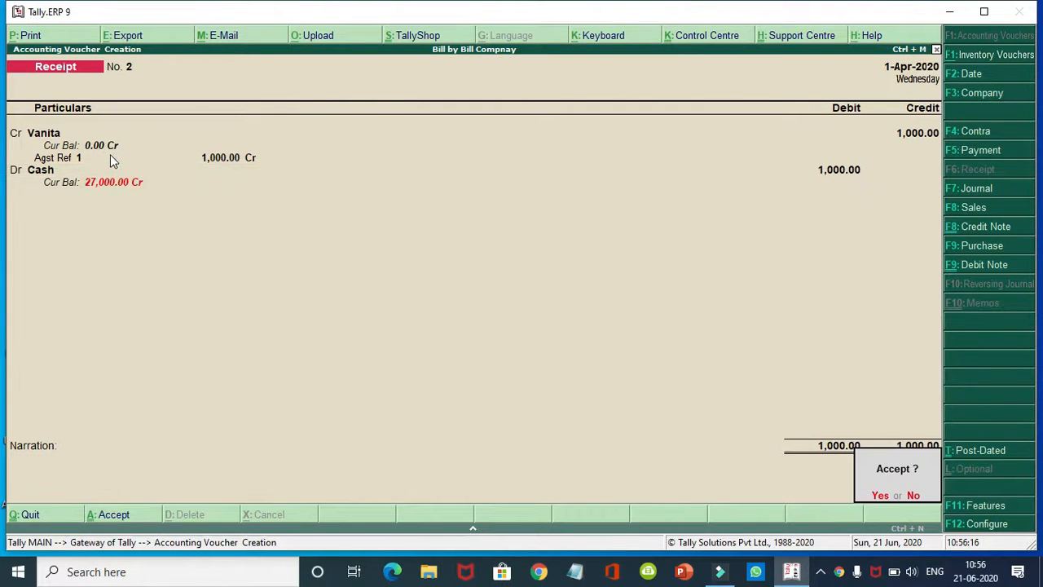
key("Return")
Step: Save Receipt No. 3 crediting a customer 3,000 against bill 3, debiting Cash
type("S")
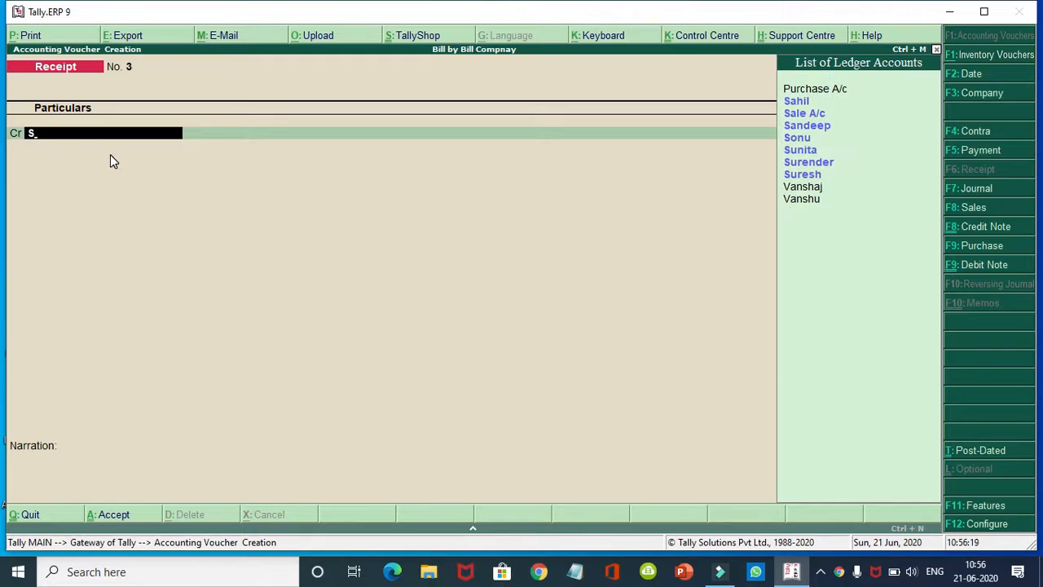
key("Down")
key("Down")
key("Down")
key("Down")
key("Down")
key("Down")
key("Down")
key("Down")
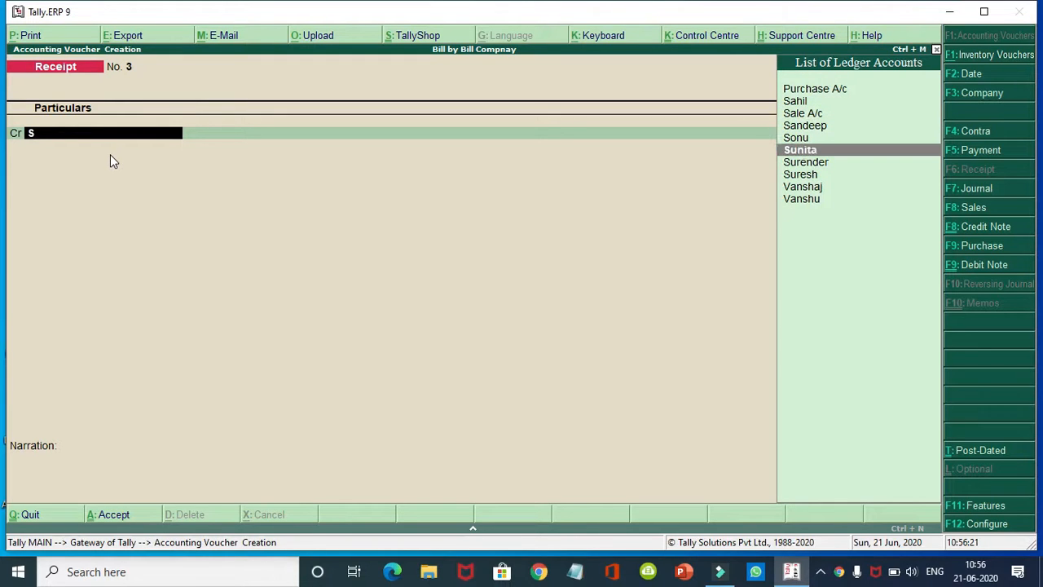
key("Down")
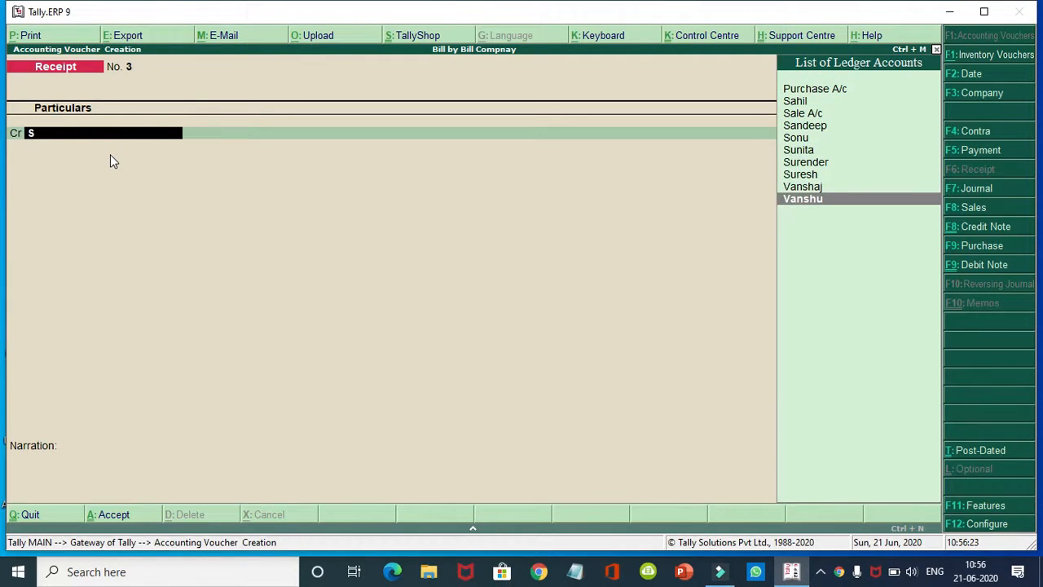
key("Return")
type("3000")
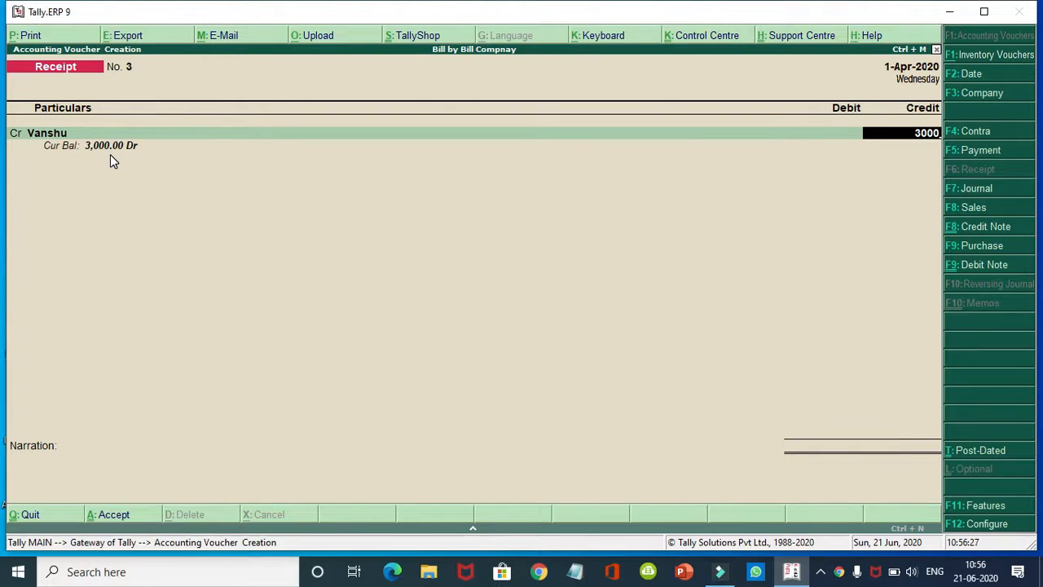
key("Return")
key("Return")
key("Return")
key("Return")
key("Return")
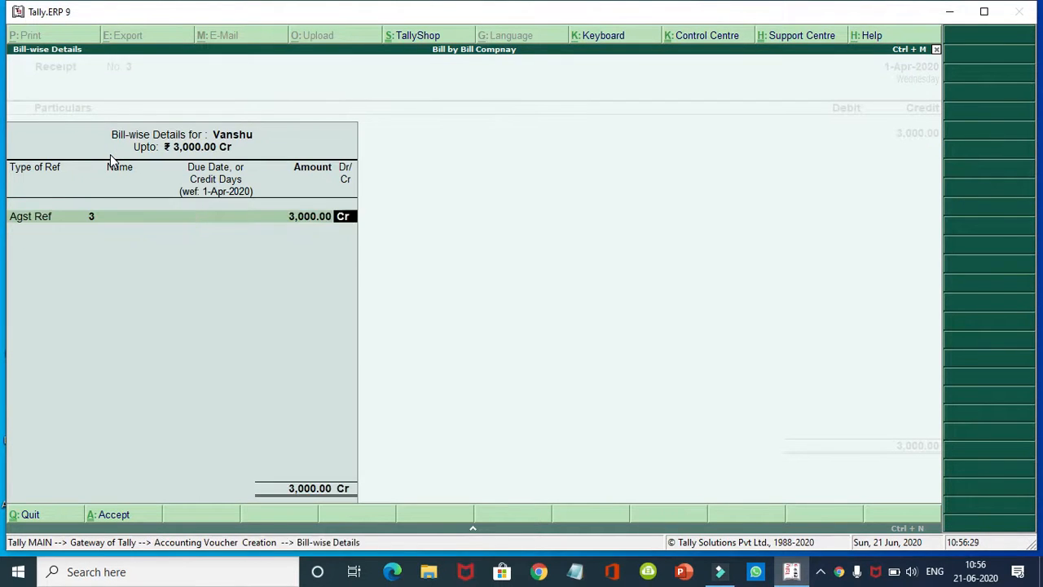
type("v")
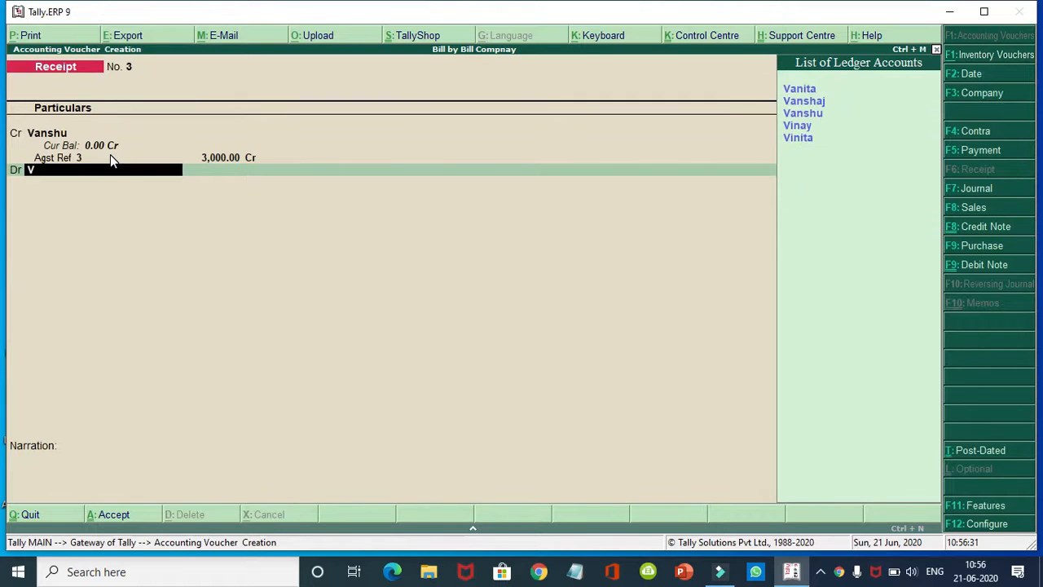
key("BackSpace")
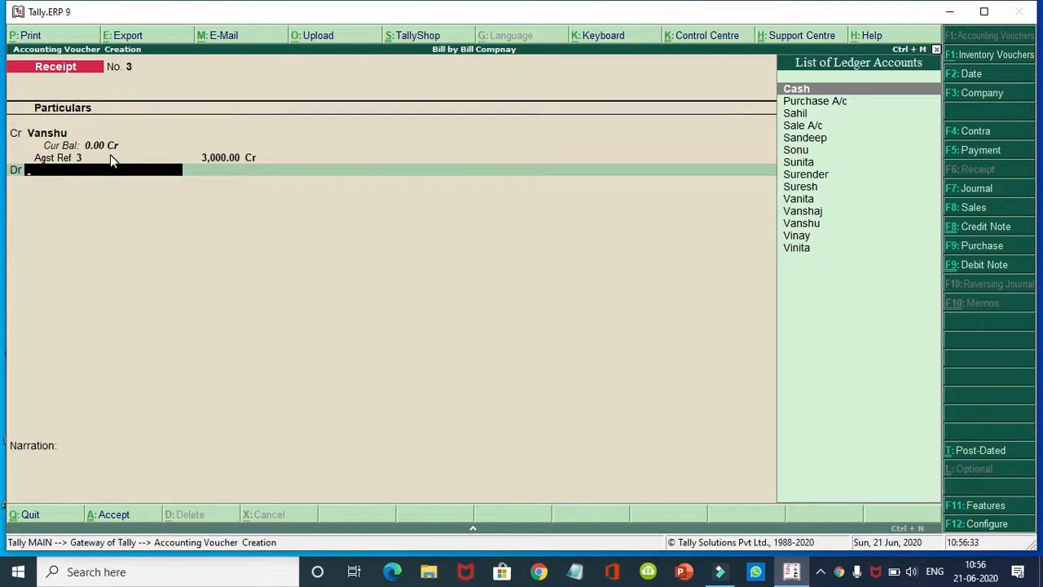
type("c")
key("Return")
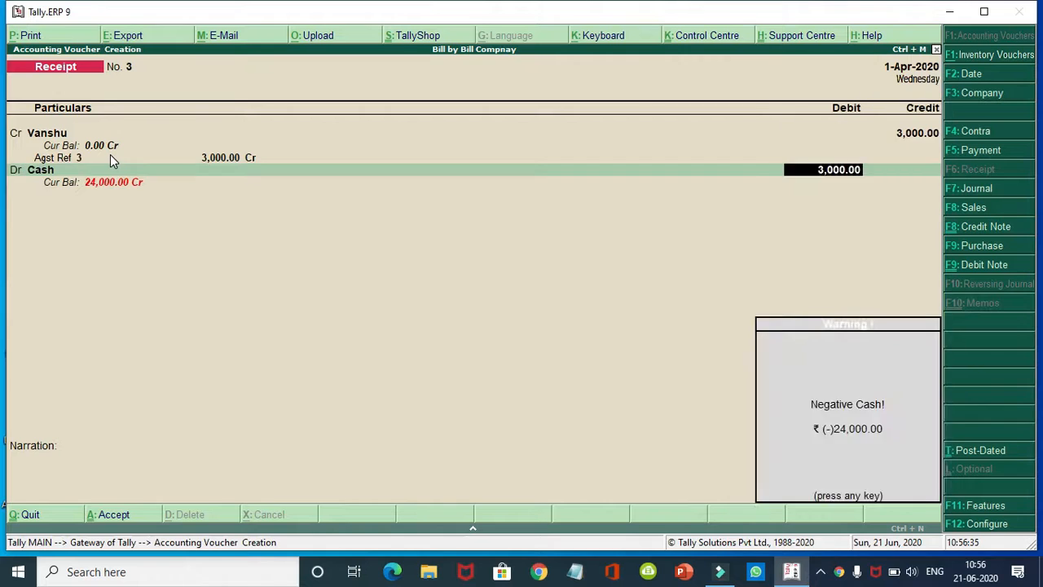
key("Return")
key("Return")
key("Return")
key("Return")
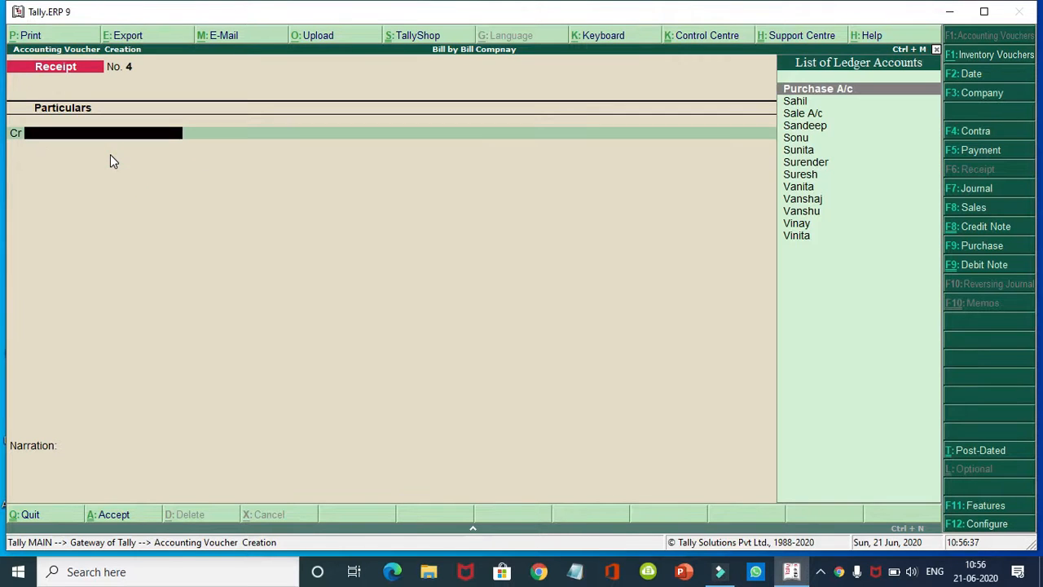
Step: Save Receipt No. 4 crediting a customer 4,000 against bill 4 into Cash, then quit voucher entry
type("v")
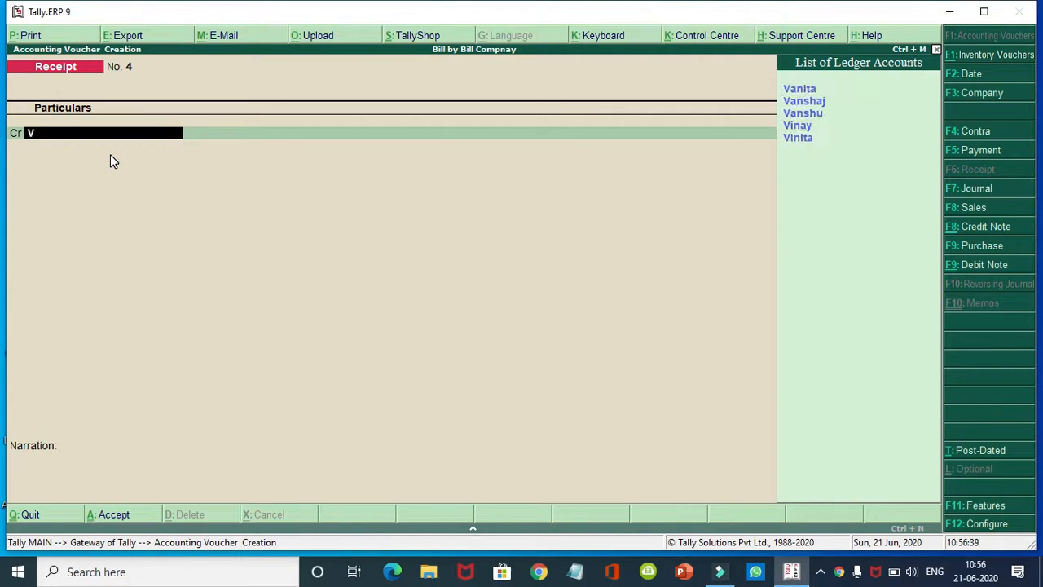
type("i")
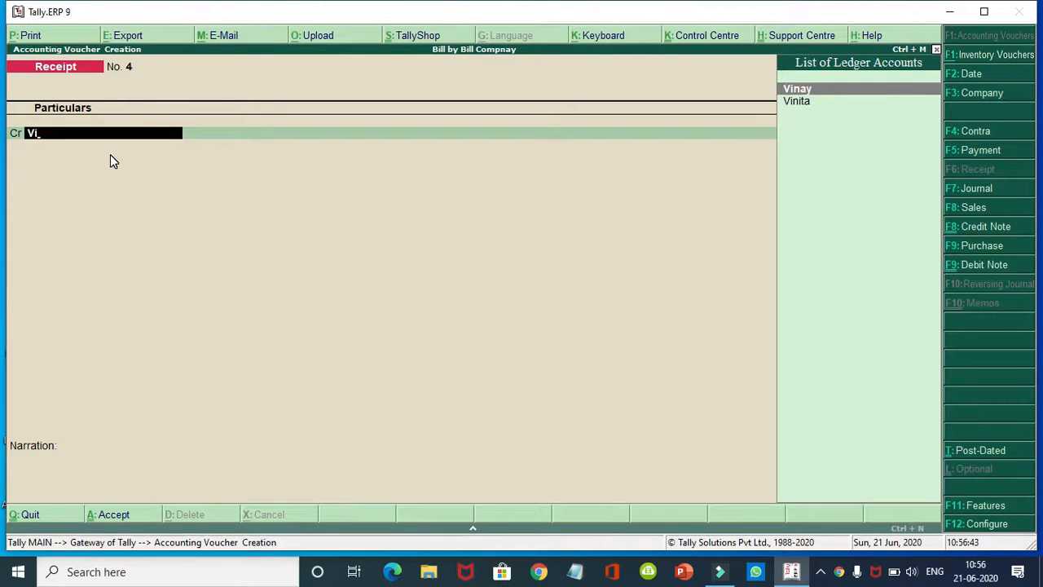
key("Return")
type("4")
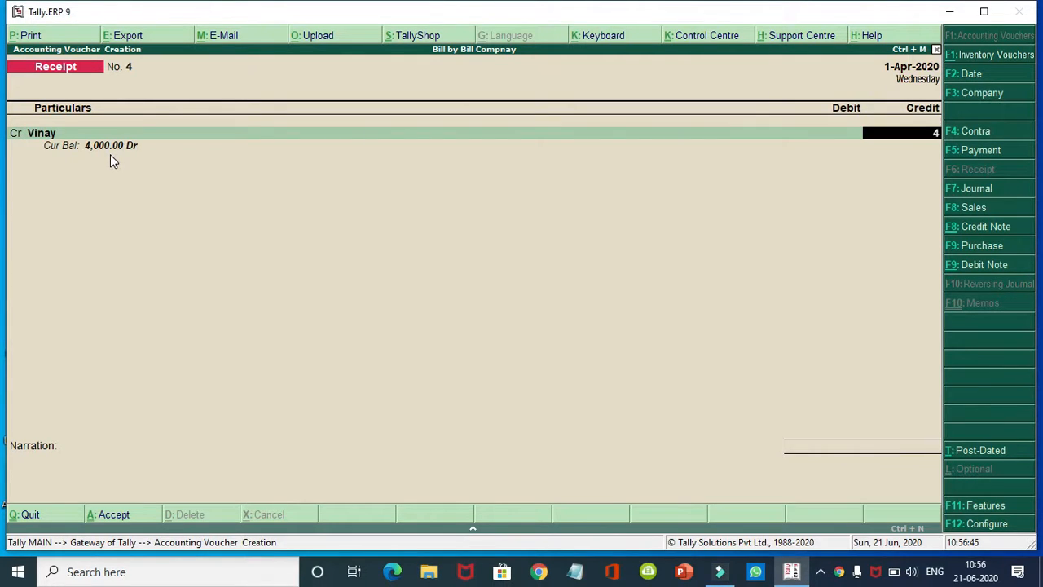
type(",000")
key("Return")
key("Return")
key("Return")
key("Return")
key("Return")
key("Return")
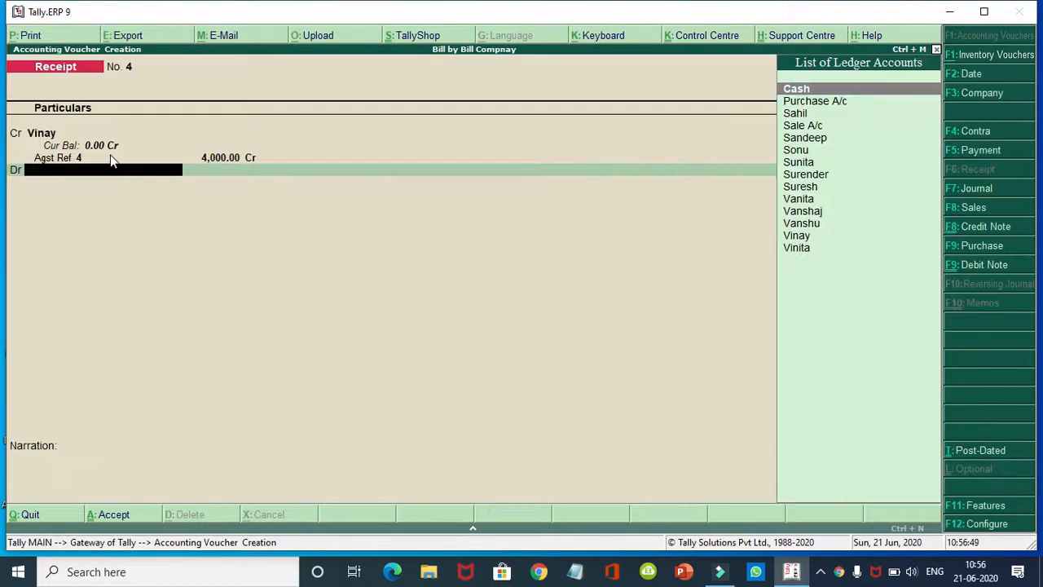
key("Return")
key("Return")
key("Return")
key("Return")
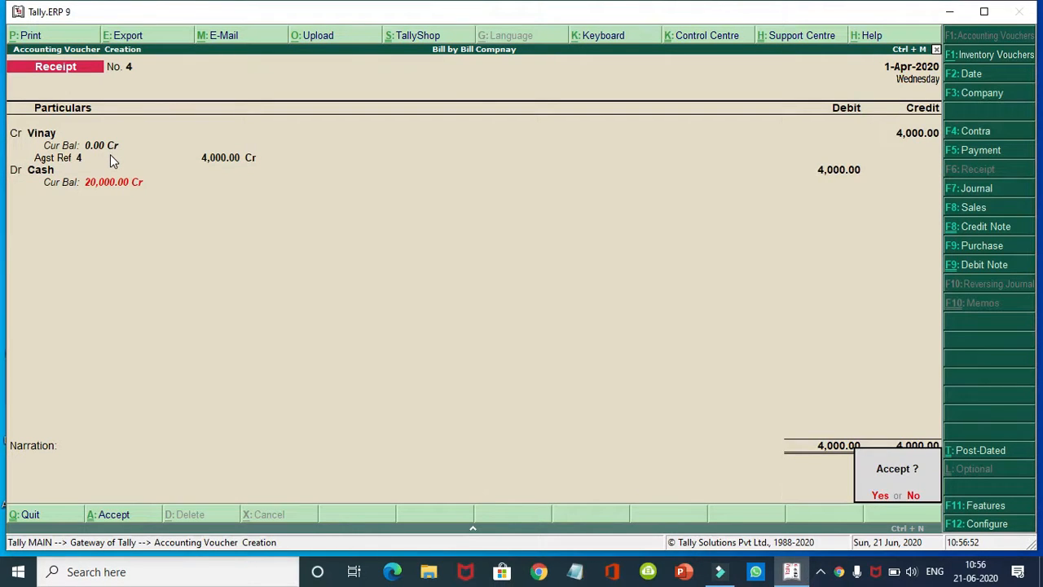
key("Return")
key("Escape")
key("Return")
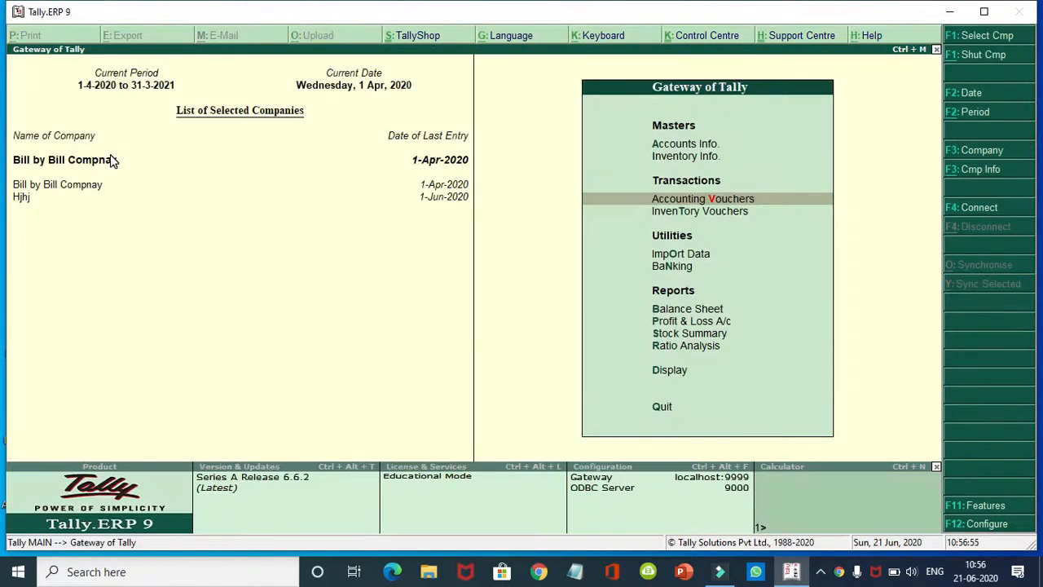
Step: Check Outstandings > Receivables, expanding the one remaining customer's bill 5 pending at 5,000.00
key("d")
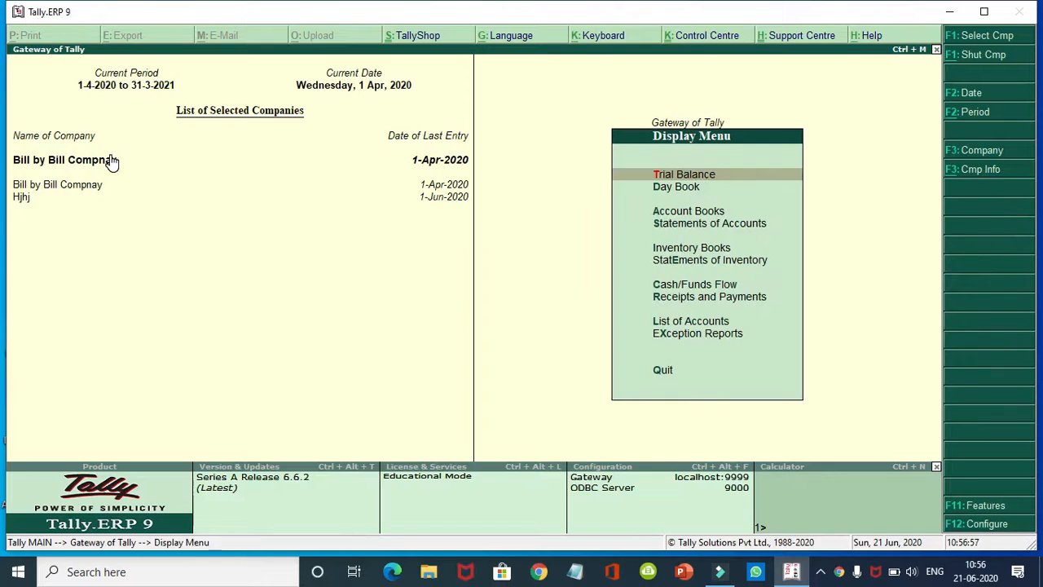
key("Down")
key("Down")
key("Down")
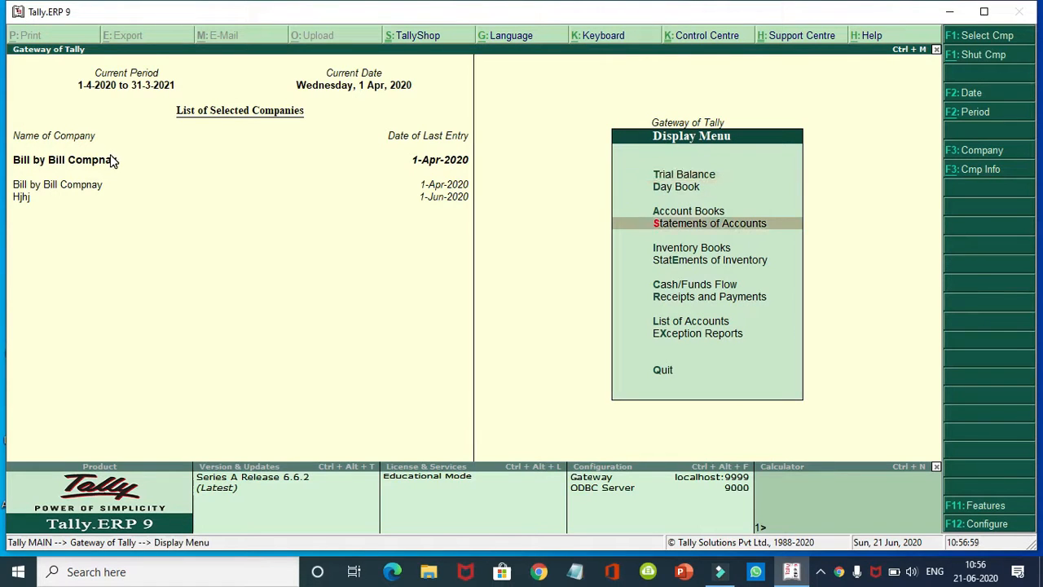
key("Return")
key("Return")
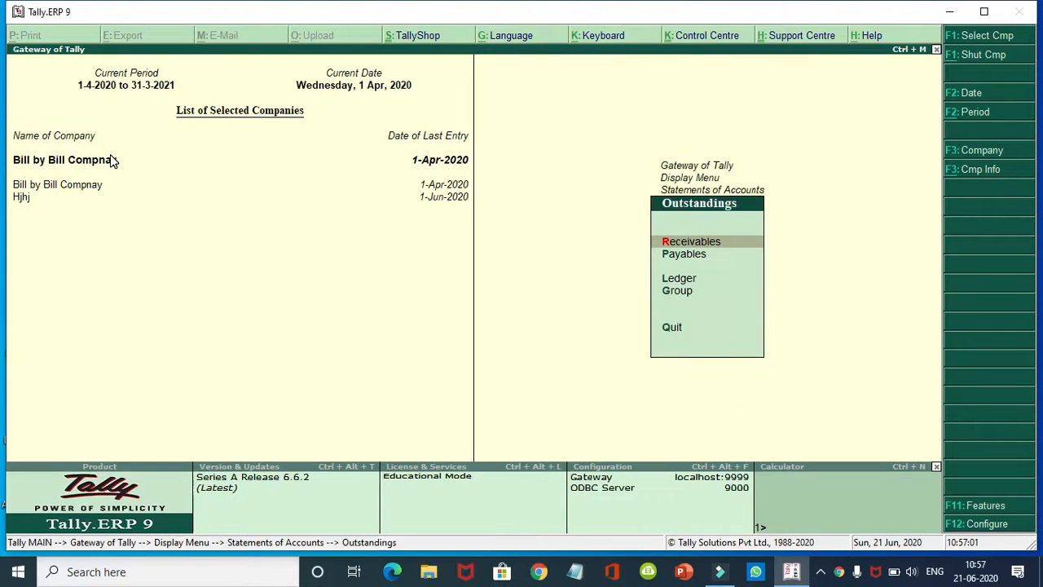
key("Return")
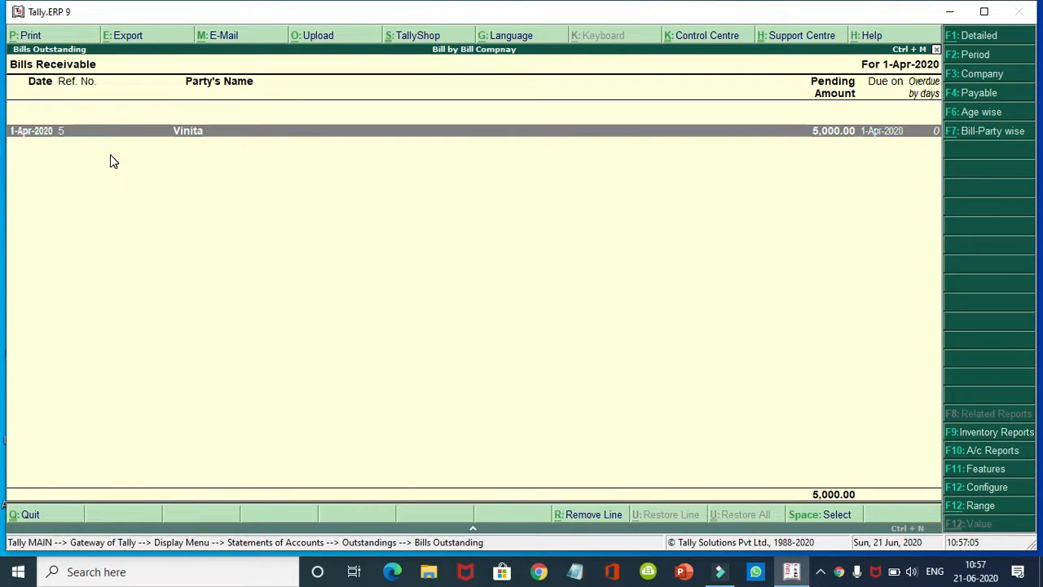
key("alt+F1")
key("alt+F1")
key("alt+F1")
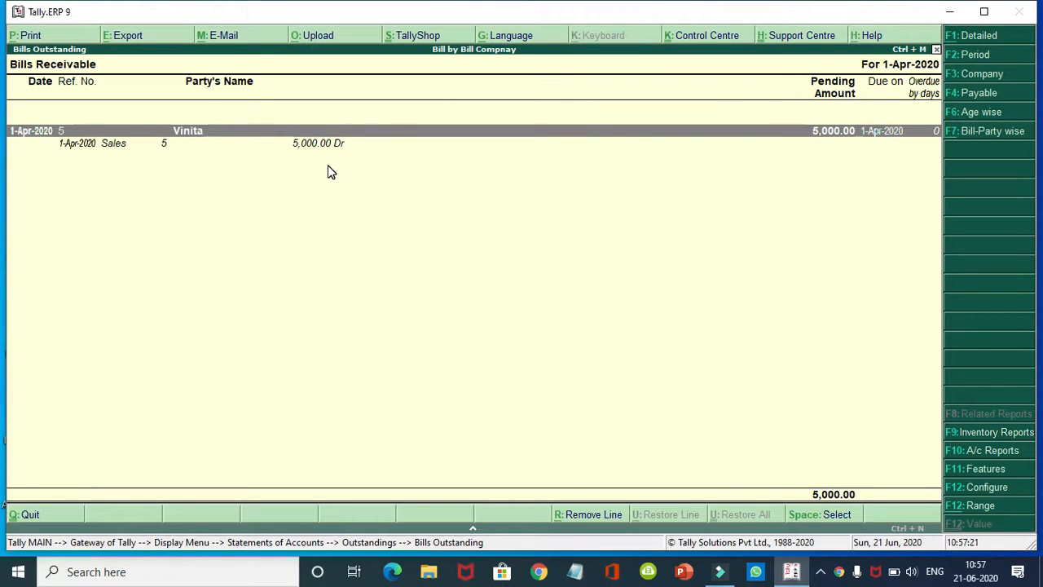
key("Escape")
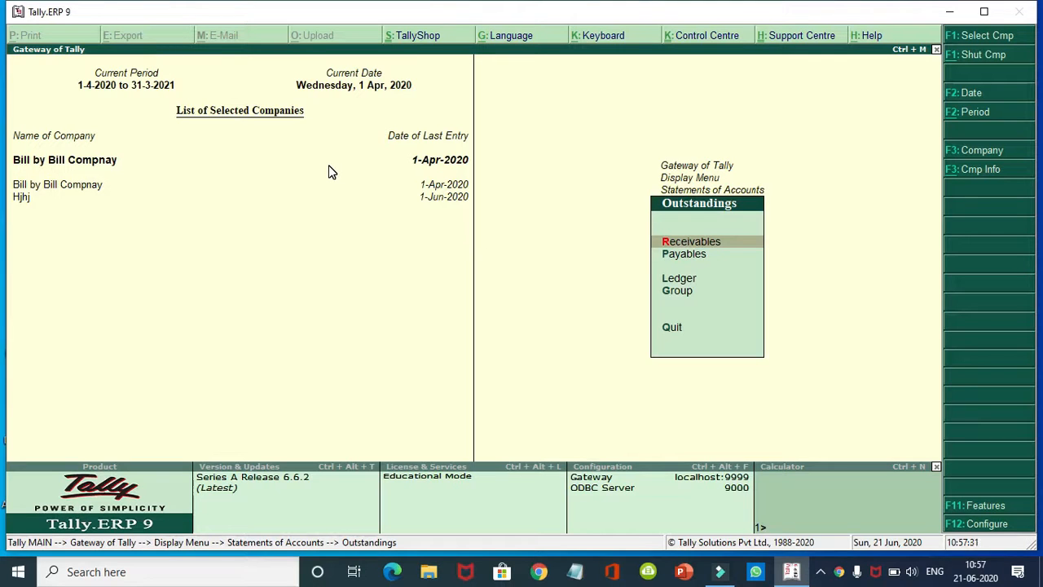
left_click(820, 575)
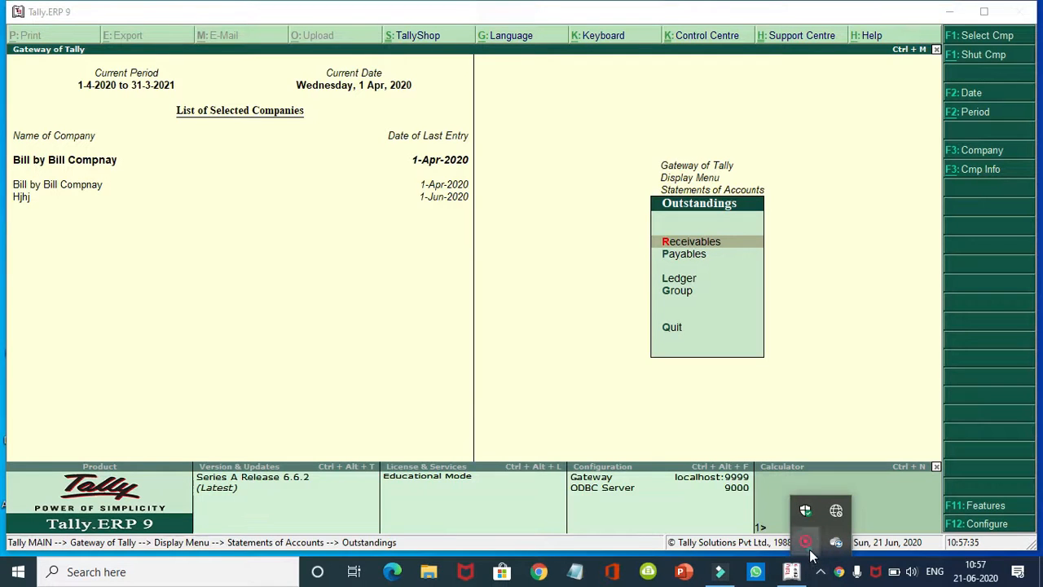
right_click(810, 553)
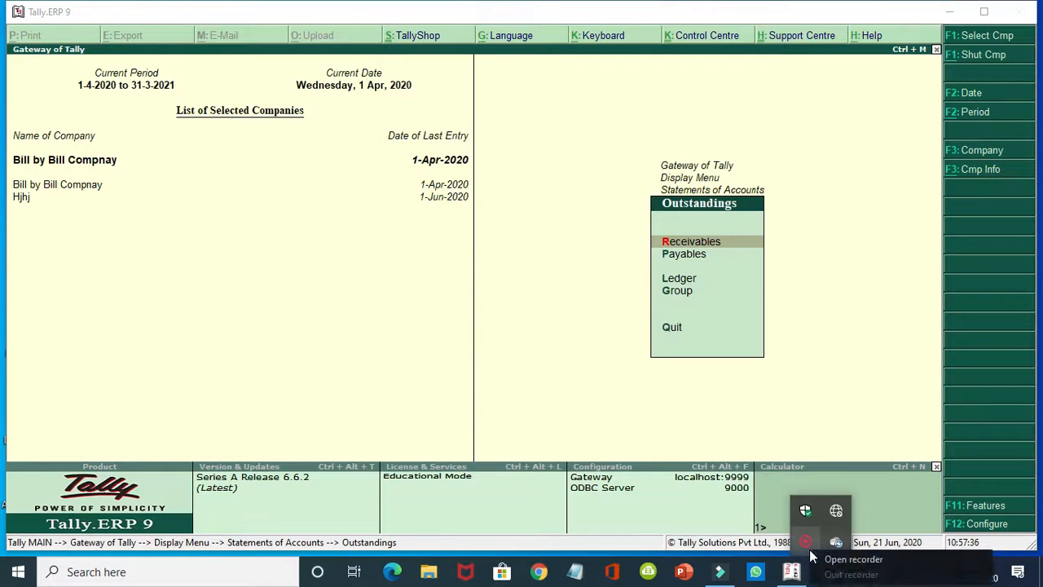
left_click(886, 561)
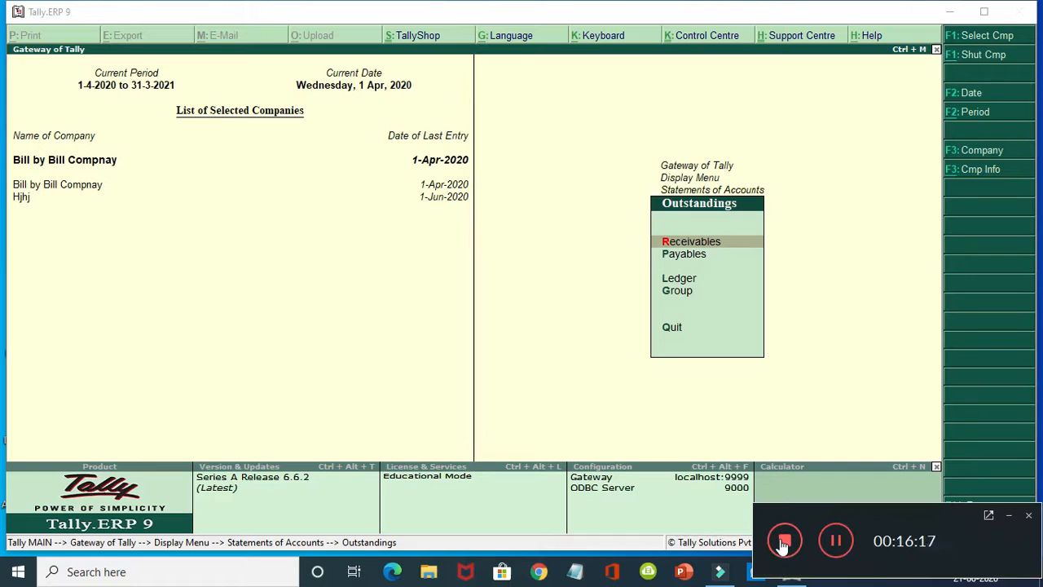